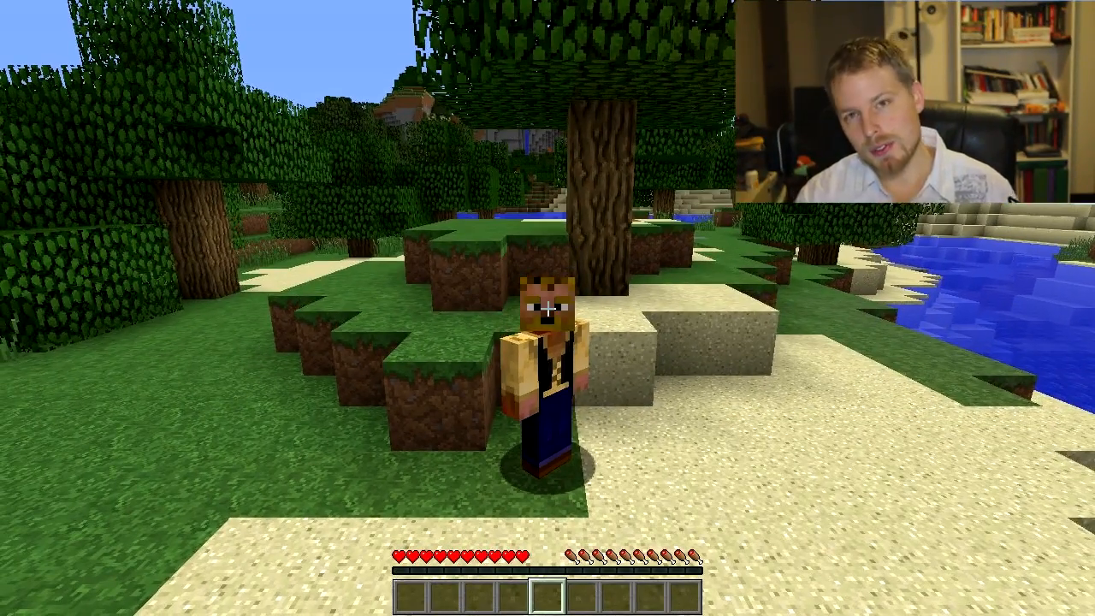
pyautogui.press('w')
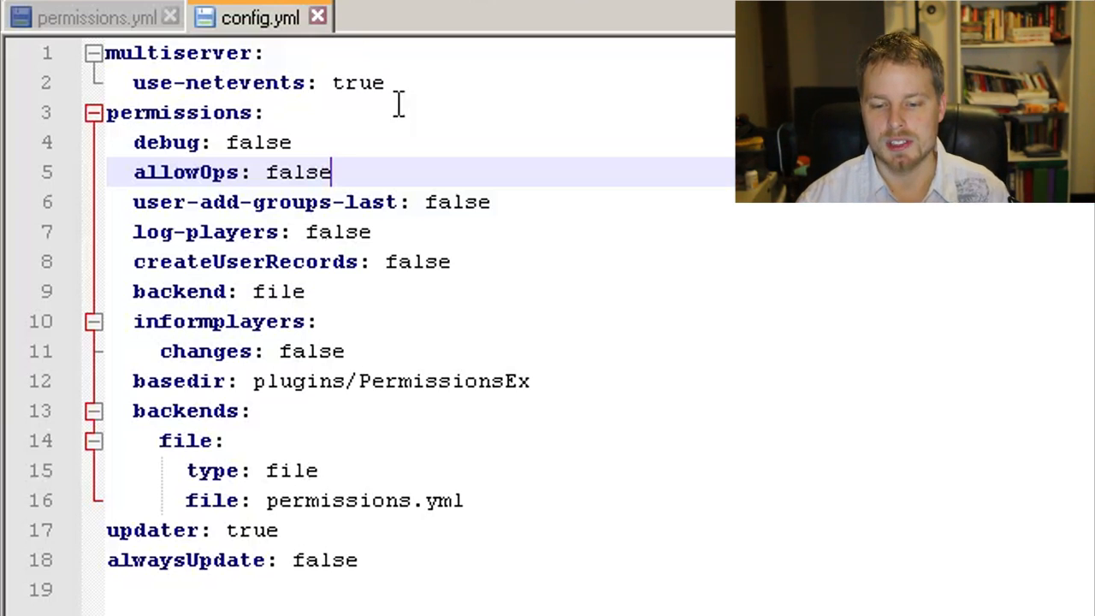
# Step: Highlight the value of the allowOps setting in config.yml
pyautogui.moveTo(352, 182); pyautogui.dragTo(265, 180)
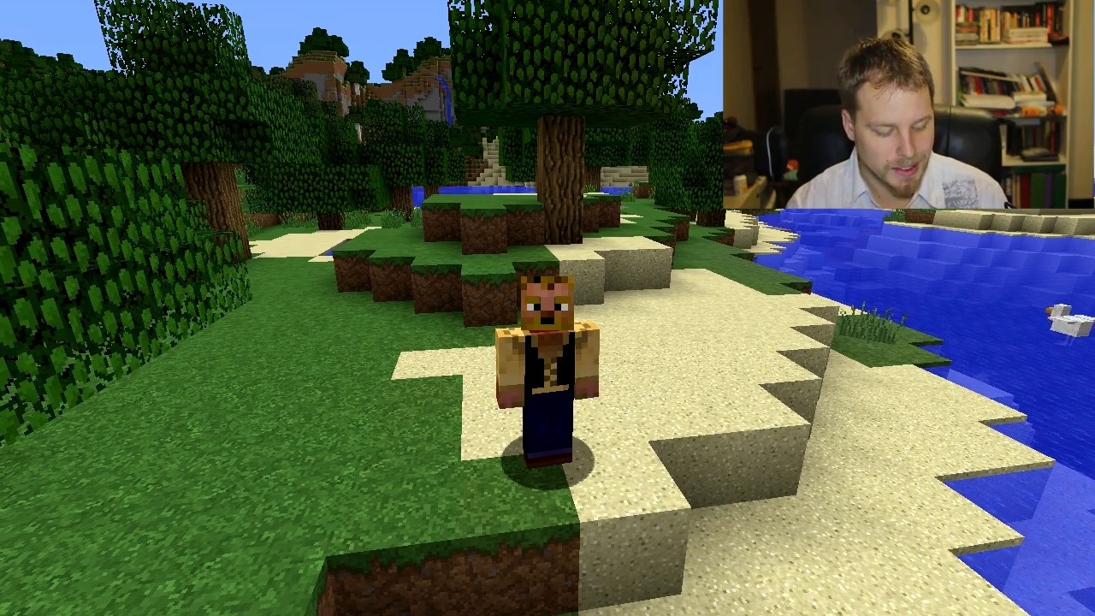
# Step: Switch to Minecraft and display the logged-in player's group, permissions and options with the /pex user command
pyautogui.press('F1')
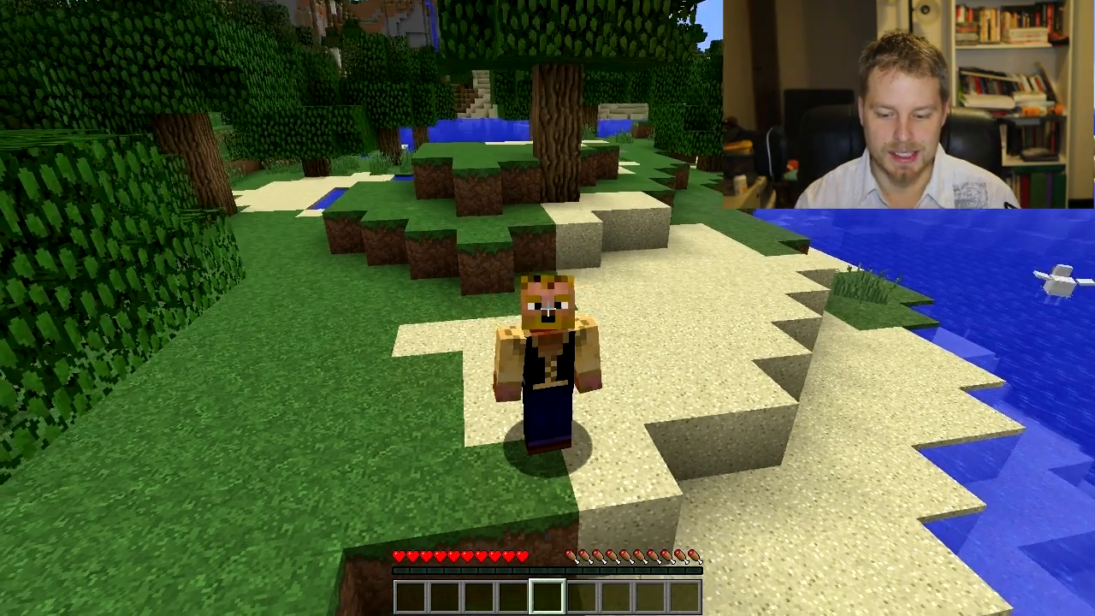
pyautogui.press('/')
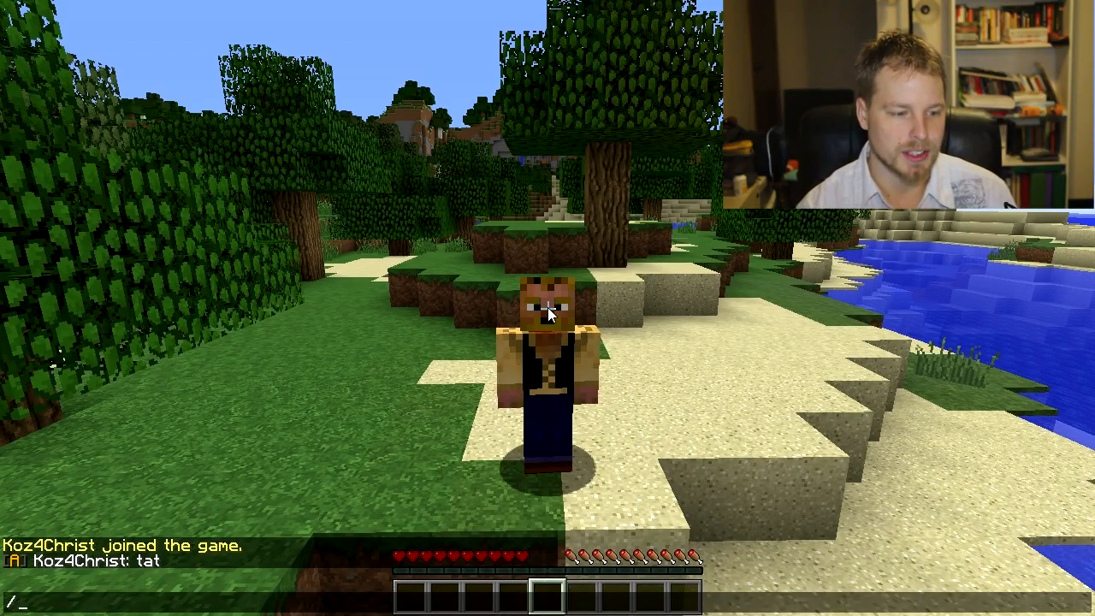
pyautogui.write('pex user koz')
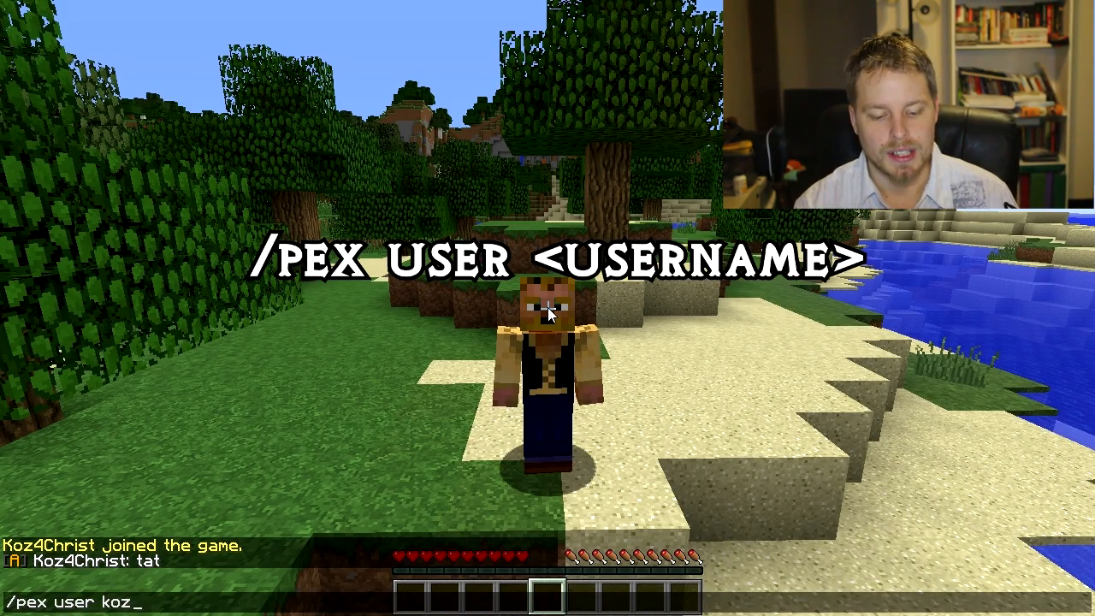
pyautogui.press('Tab')
pyautogui.press('Return')
# Step: Check whether the logged-in player has the essentials.balance permission, using the /pex user check command
pyautogui.press('t')
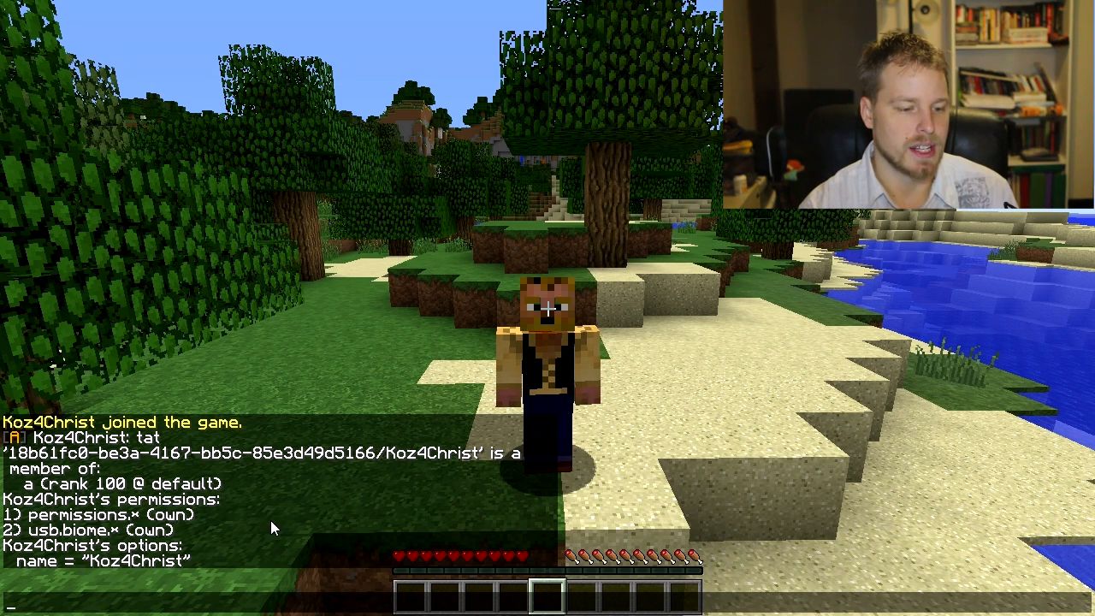
pyautogui.write('/pex user Koz4Christ')
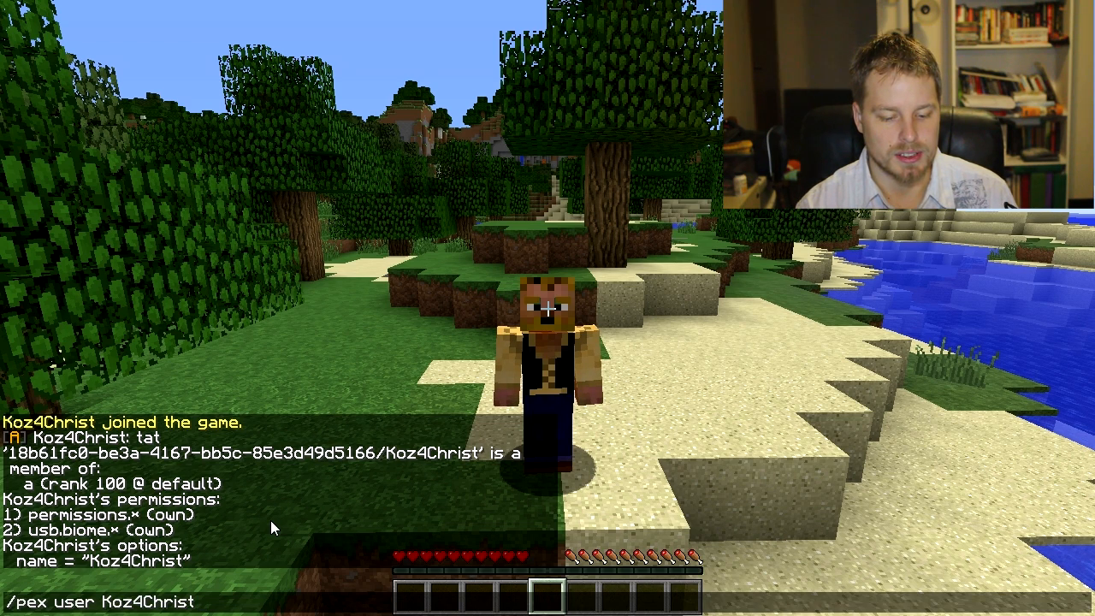
pyautogui.write(' esse')
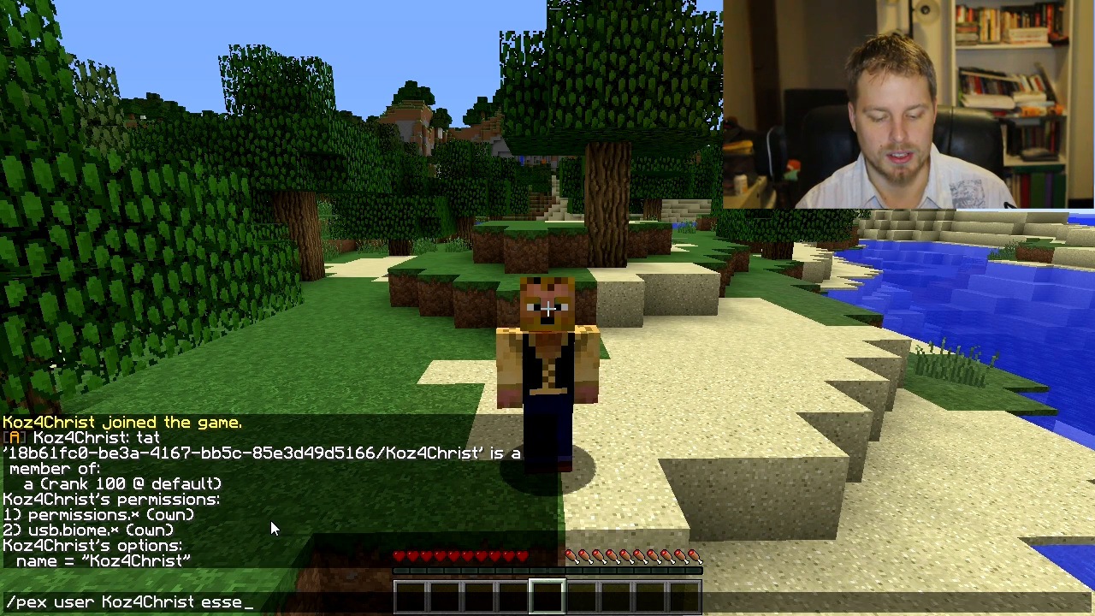
pyautogui.write('ntials.')
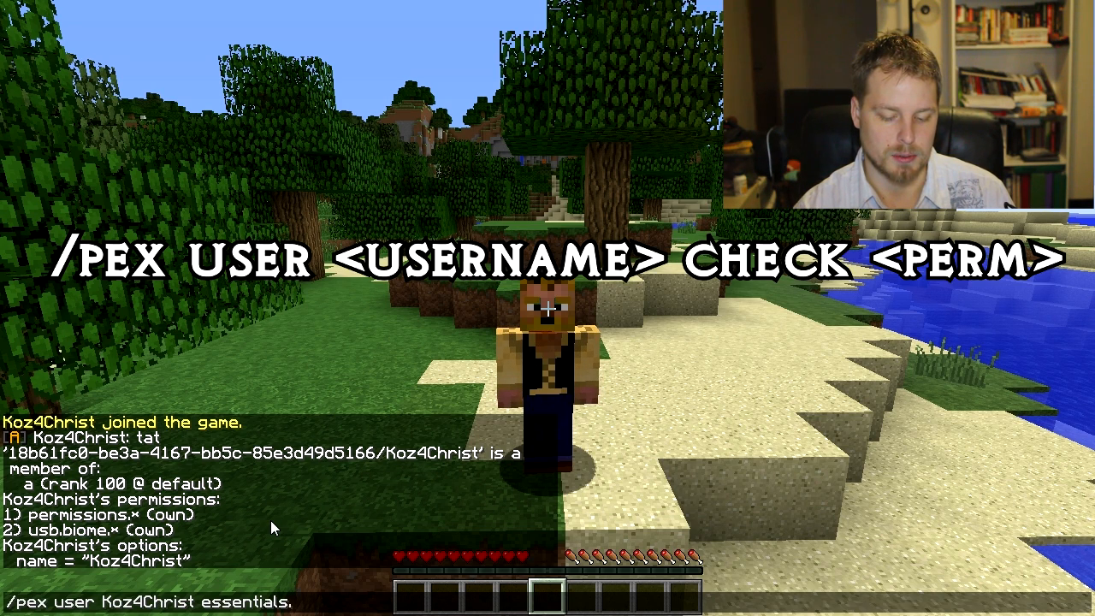
pyautogui.write('balance')
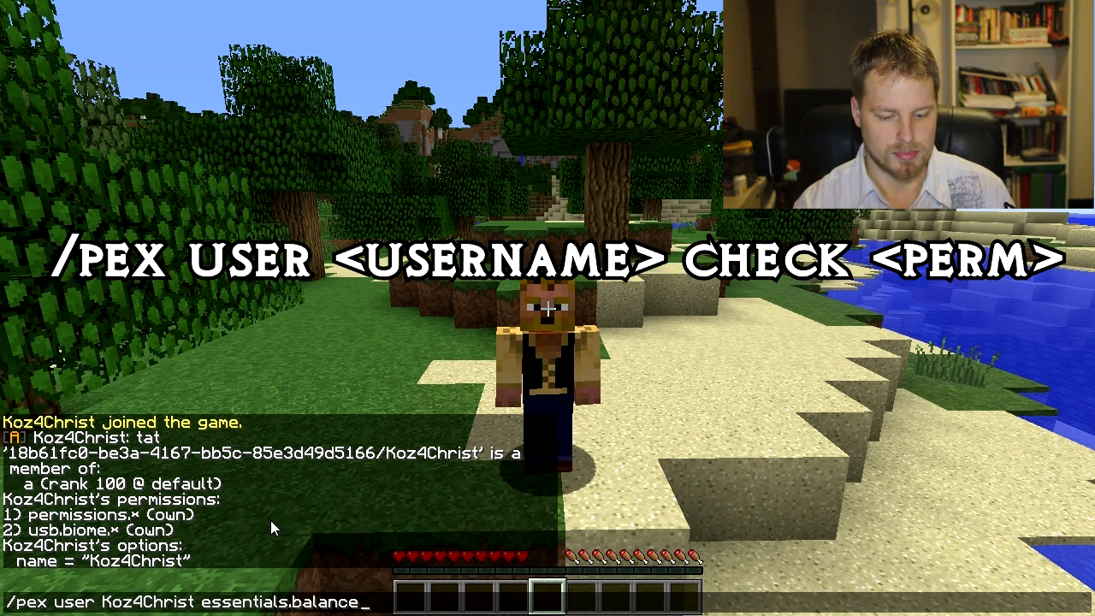
pyautogui.write('check')
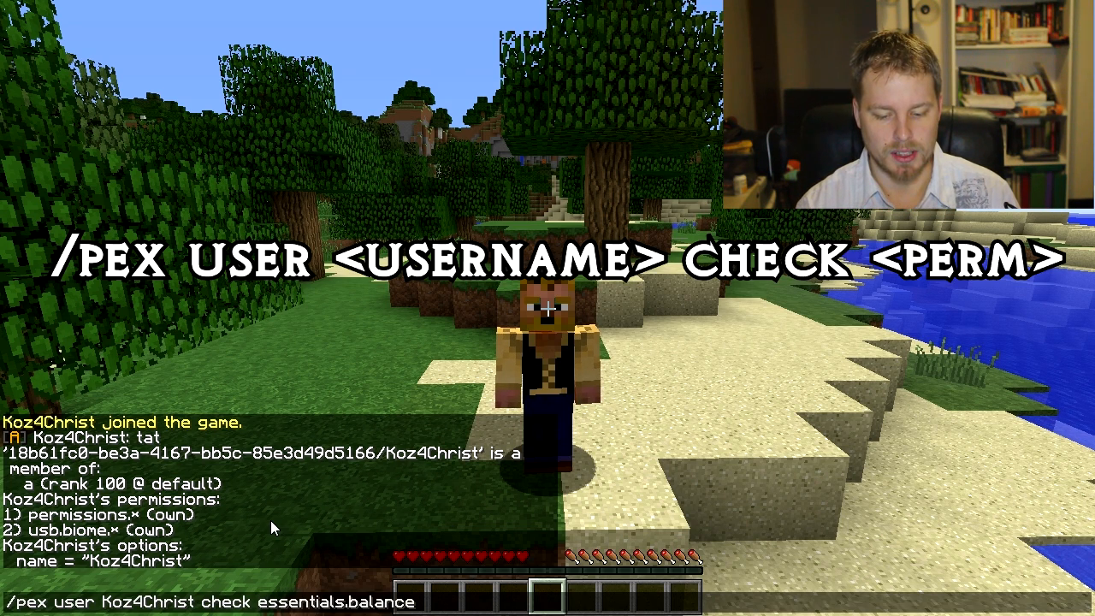
pyautogui.press('Return')
# Step: Add the essentials.tp permission to the logged-in player with the /pex user add command, and reopen the chat entry
pyautogui.press('t')
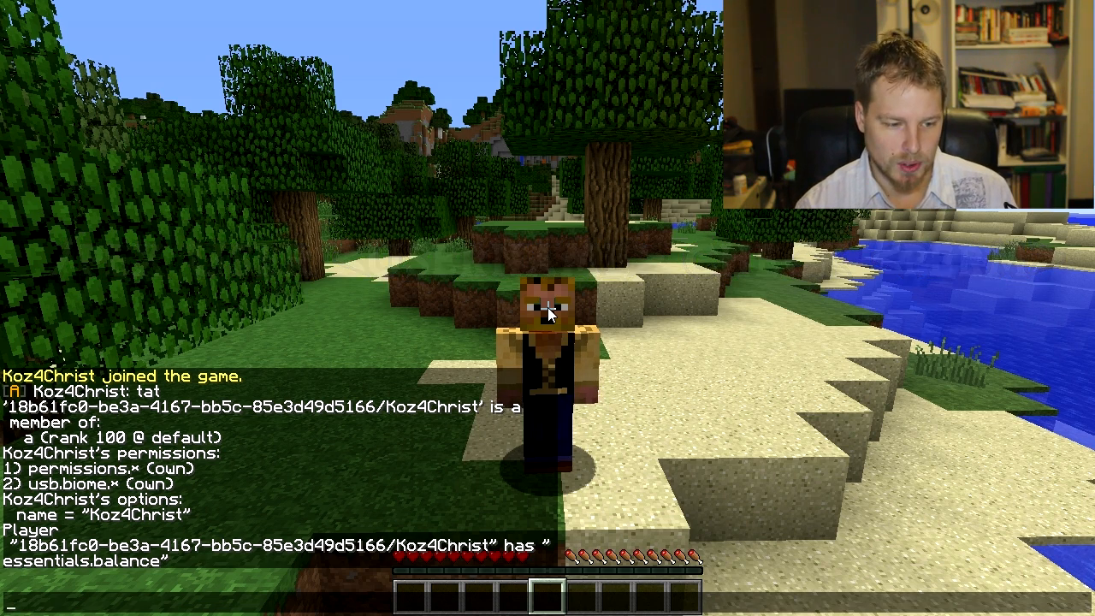
pyautogui.write('/pex user k')
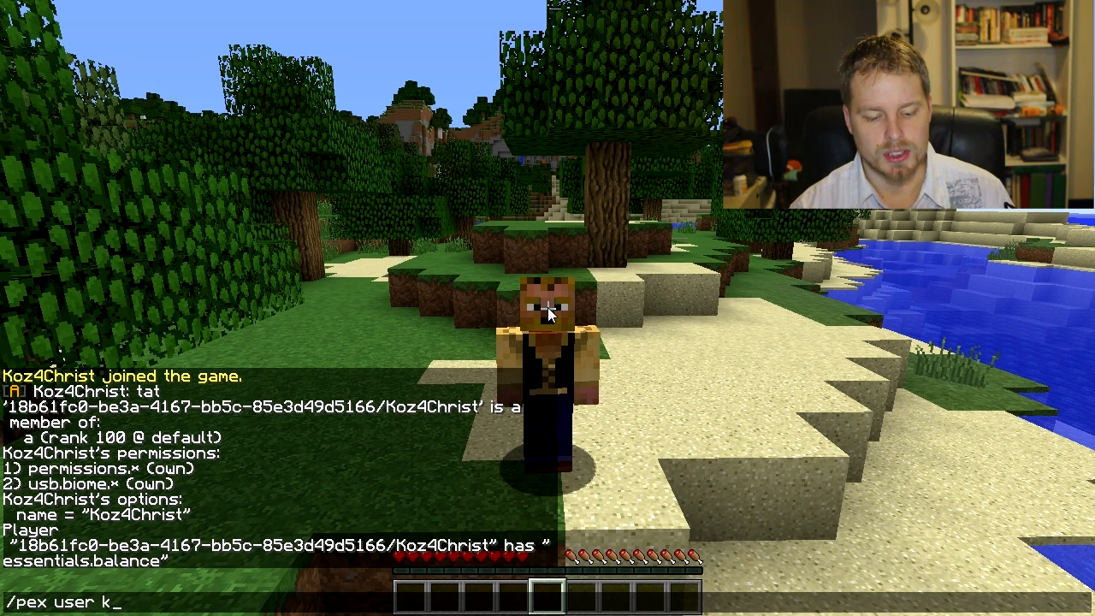
pyautogui.press('Tab')
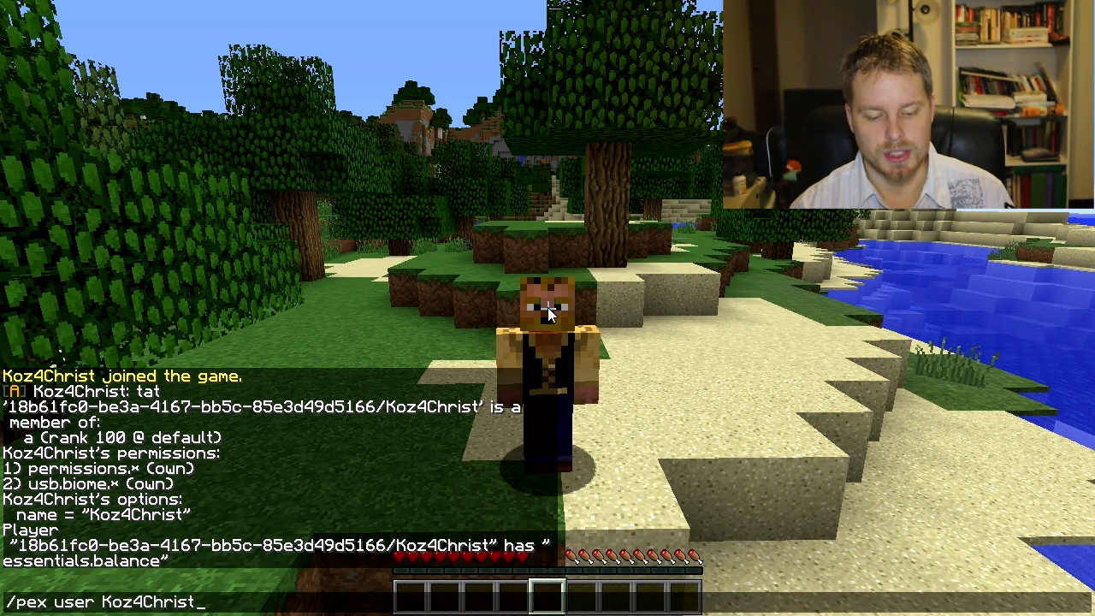
pyautogui.write('add')
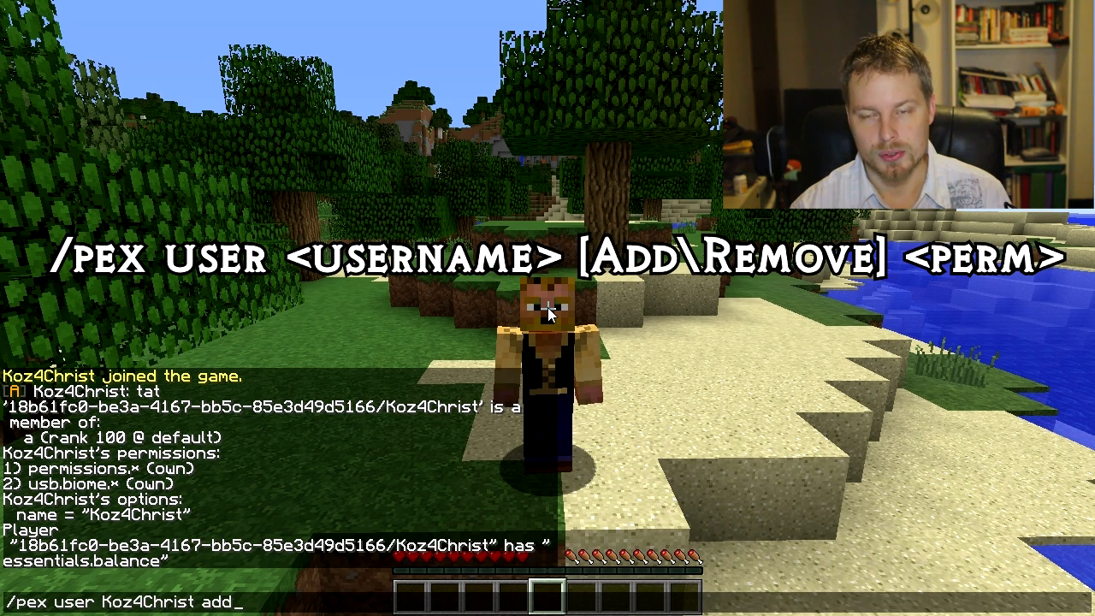
pyautogui.write(' e')
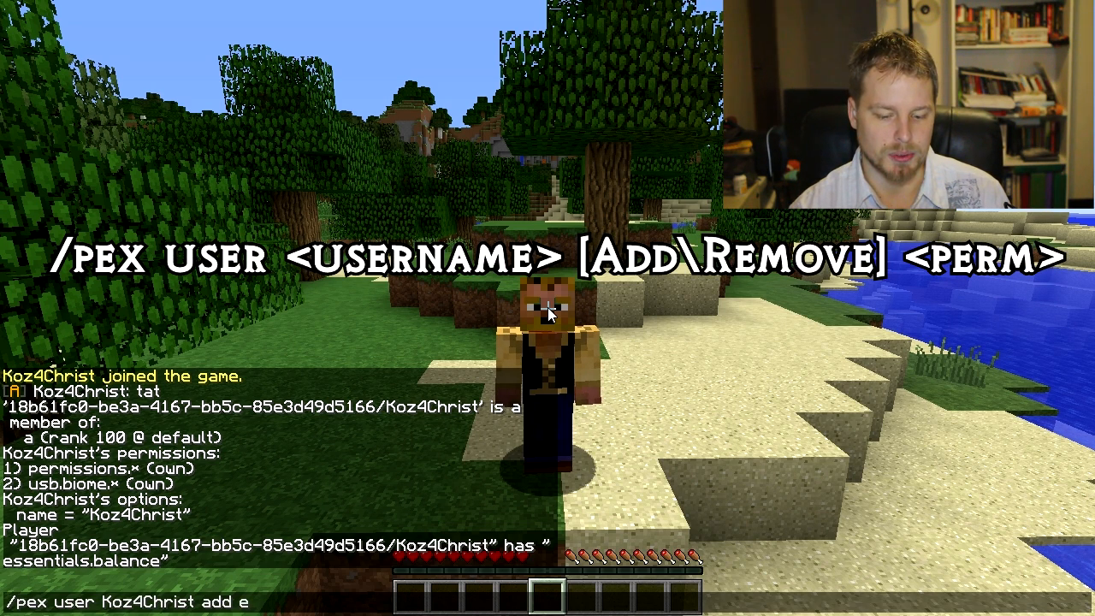
pyautogui.write('ssentials.tp')
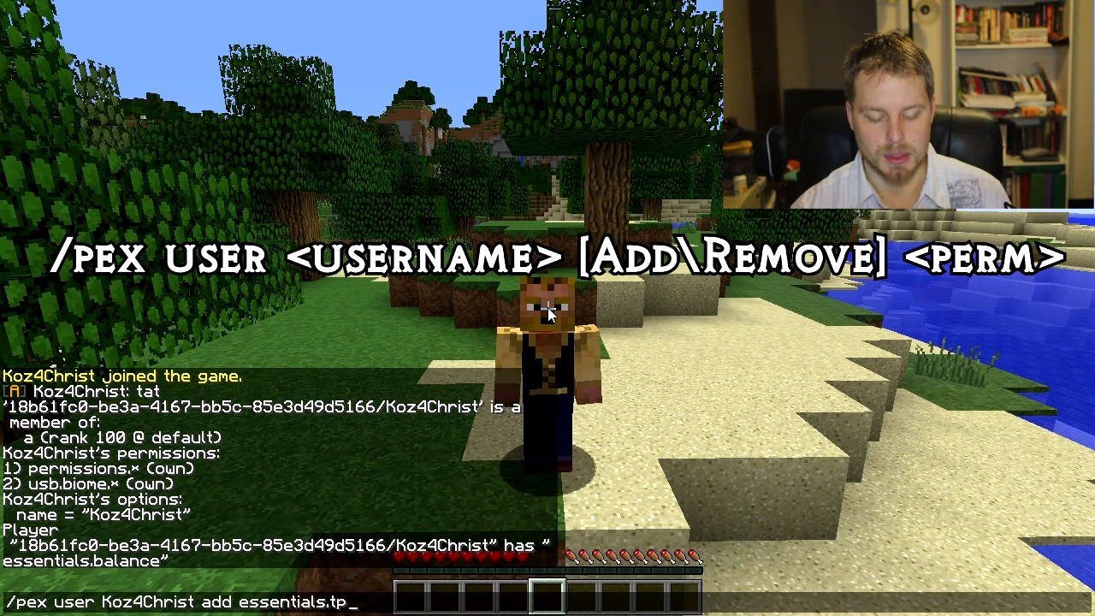
pyautogui.press('Return')
pyautogui.press('t')
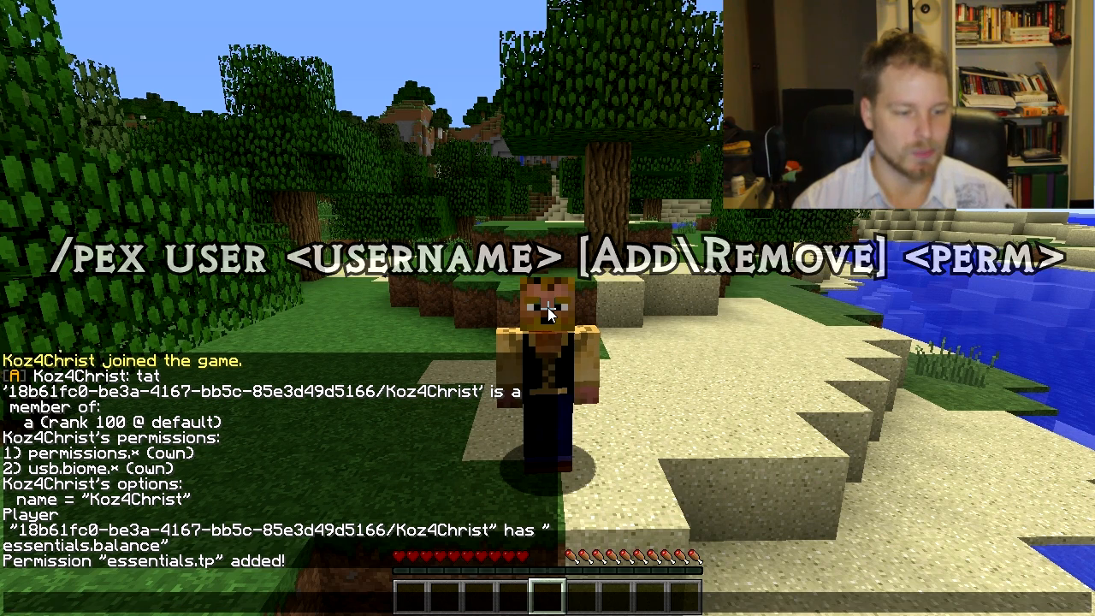
pyautogui.write('/pex')
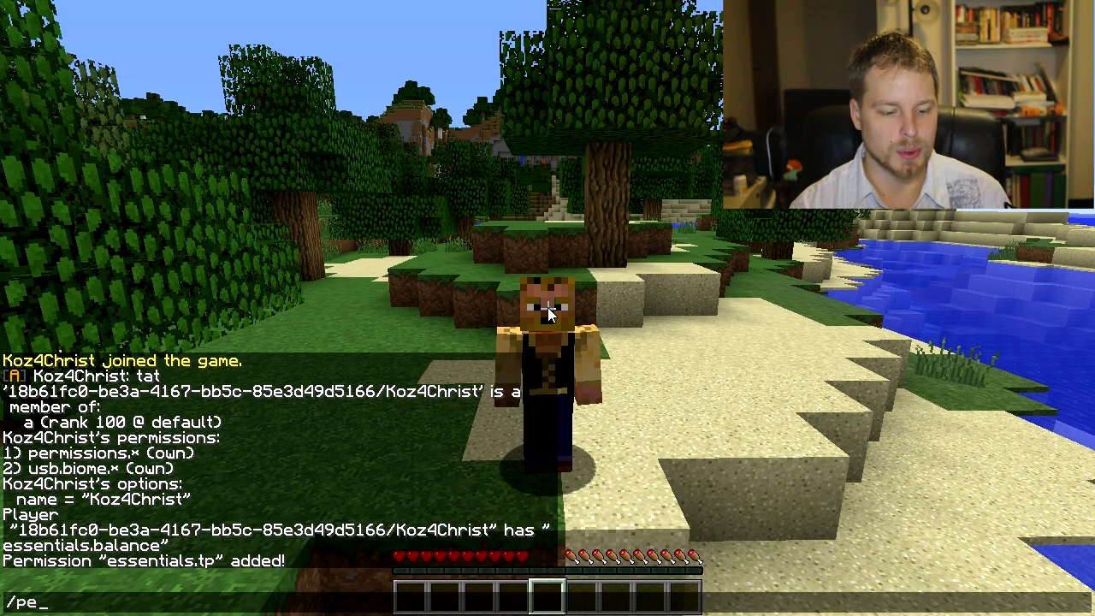
pyautogui.press('BackSpace')
pyautogui.press('BackSpace')
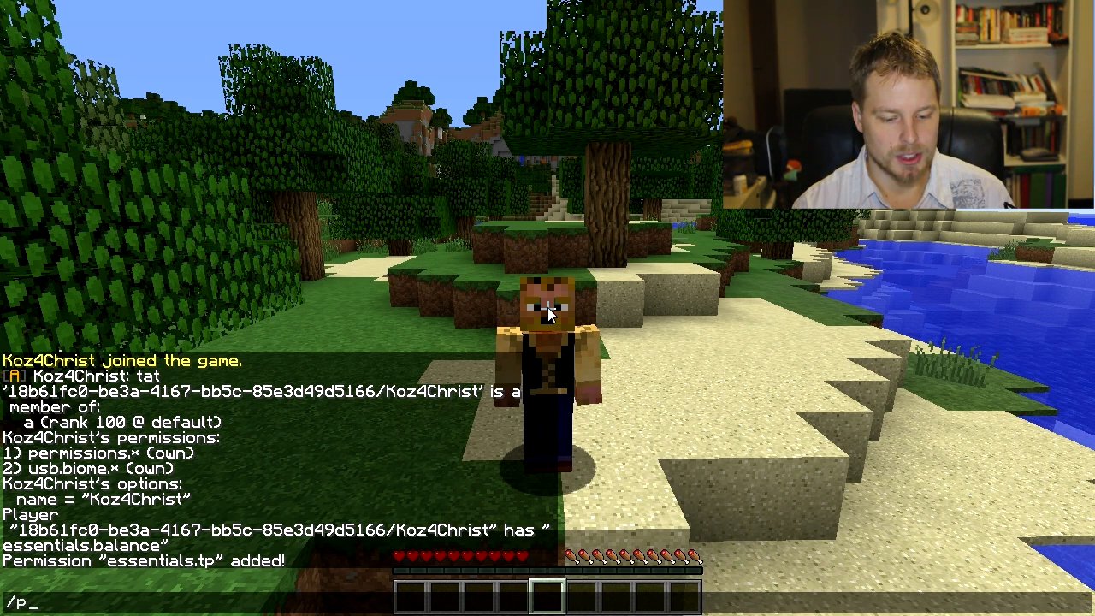
pyautogui.write('ex')
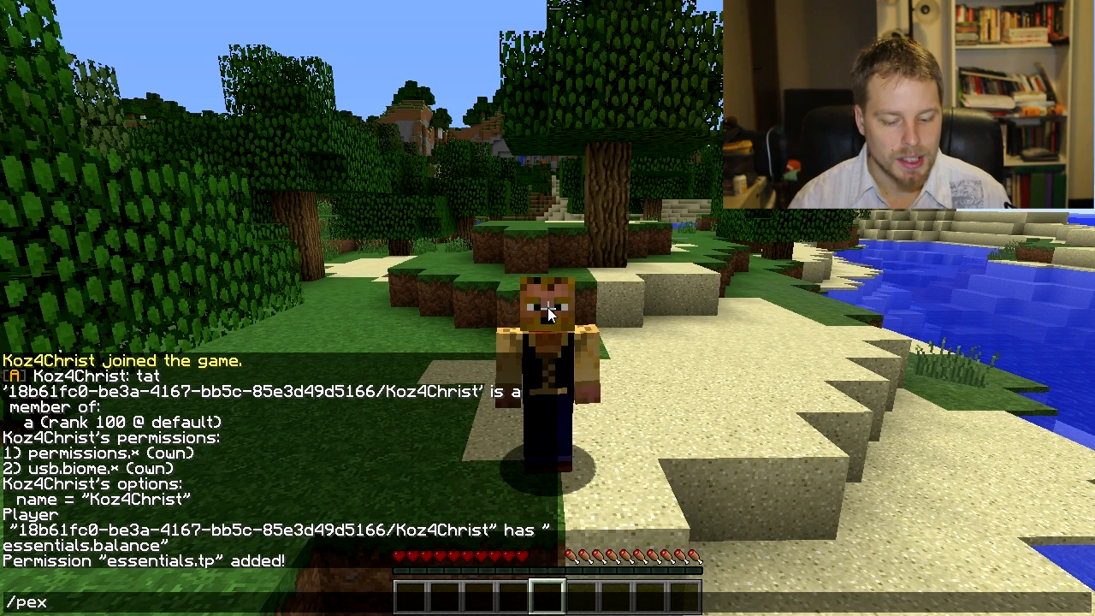
pyautogui.hotkey('ctrl', 'a')
pyautogui.press('BackSpace')
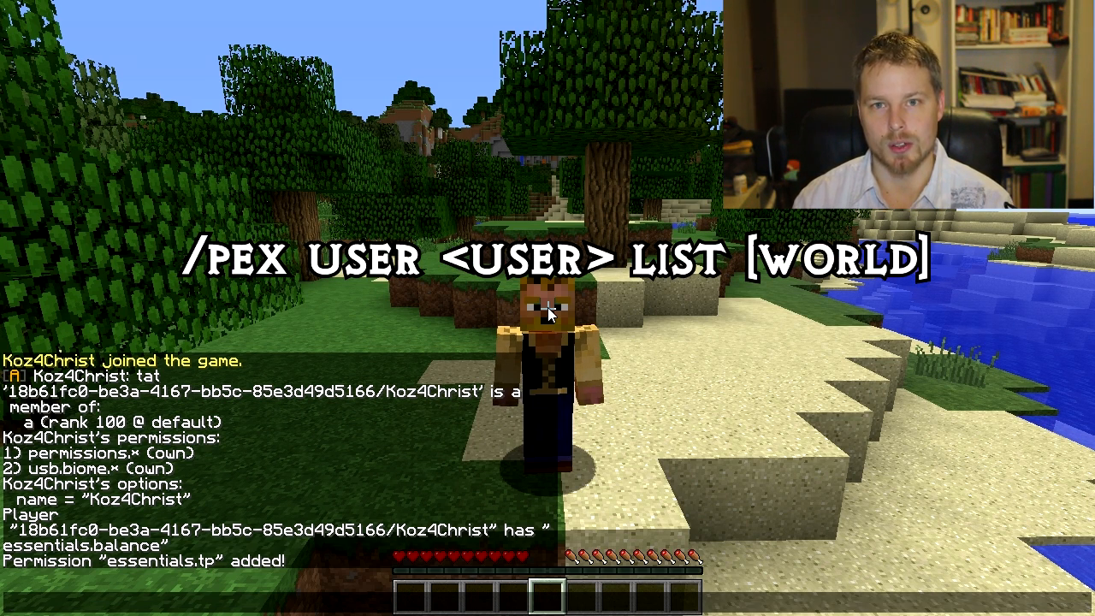
# Step: List all permissions of the logged-in player with the /pex user list command
pyautogui.write('/pex')
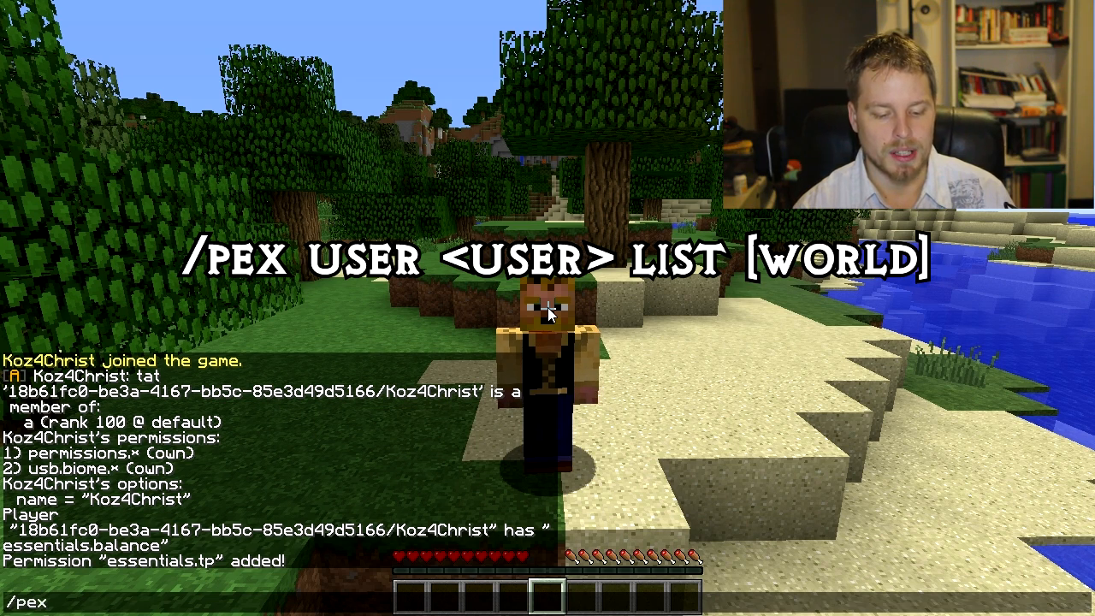
pyautogui.write(' user koz')
pyautogui.press('Tab')
pyautogui.write('list')
pyautogui.press('Return')
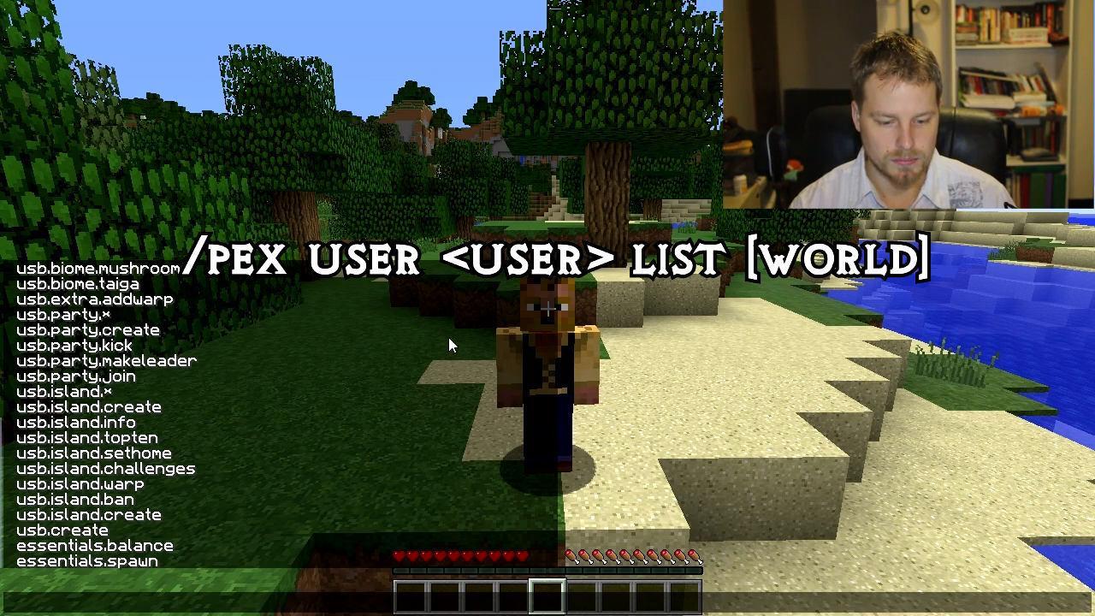
# Step: Examine the player's full permission list in the chat history, from the own permissions down to the inherited ones
pyautogui.press('t')
pyautogui.scroll(20, 336, 413)
pyautogui.scroll(-14, 336, 413)
pyautogui.scroll(7, 336, 413)
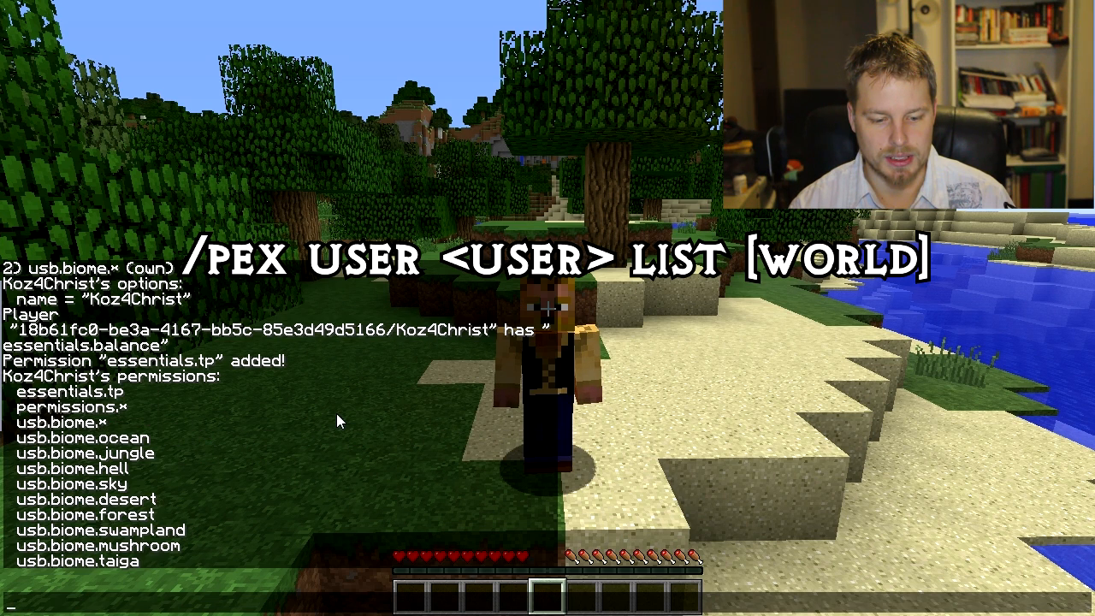
pyautogui.scroll(-18, 336, 413)
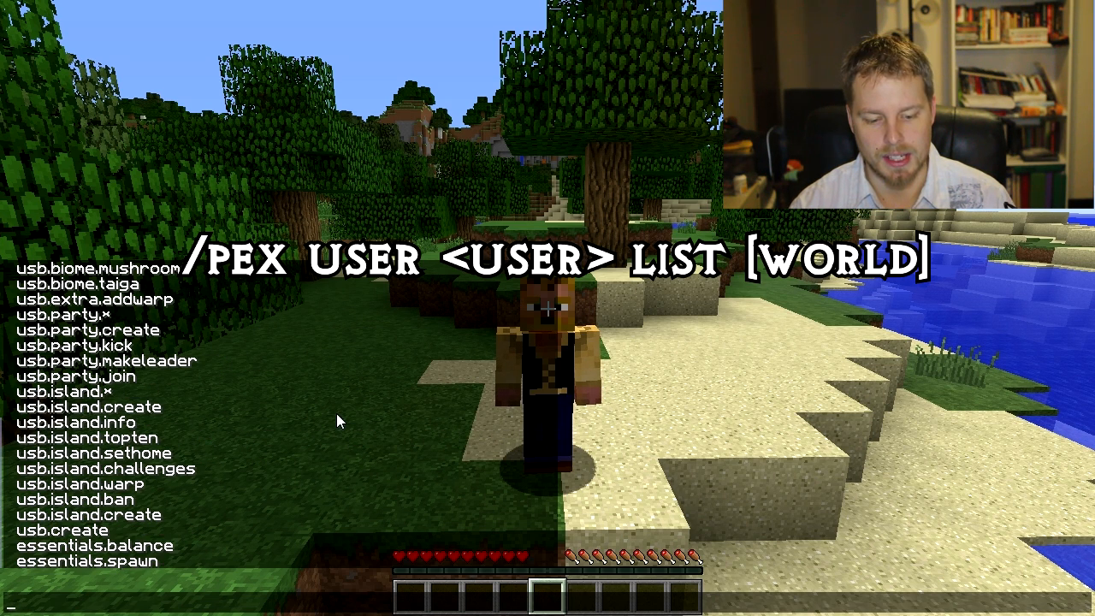
pyautogui.scroll(20, 336, 413)
pyautogui.scroll(-17, 336, 413)
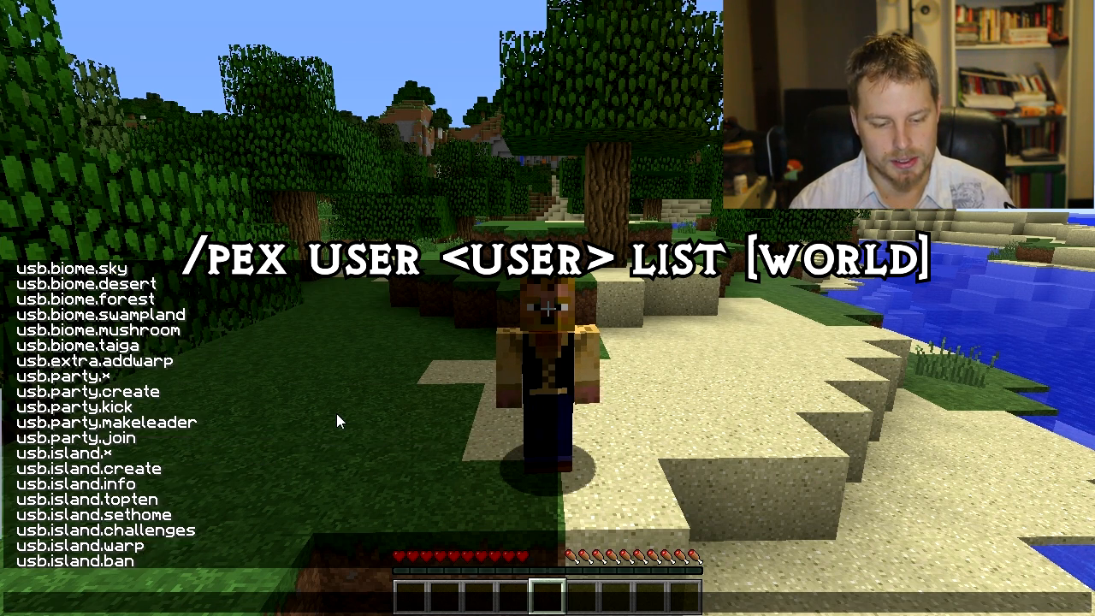
pyautogui.scroll(-4, 336, 413)
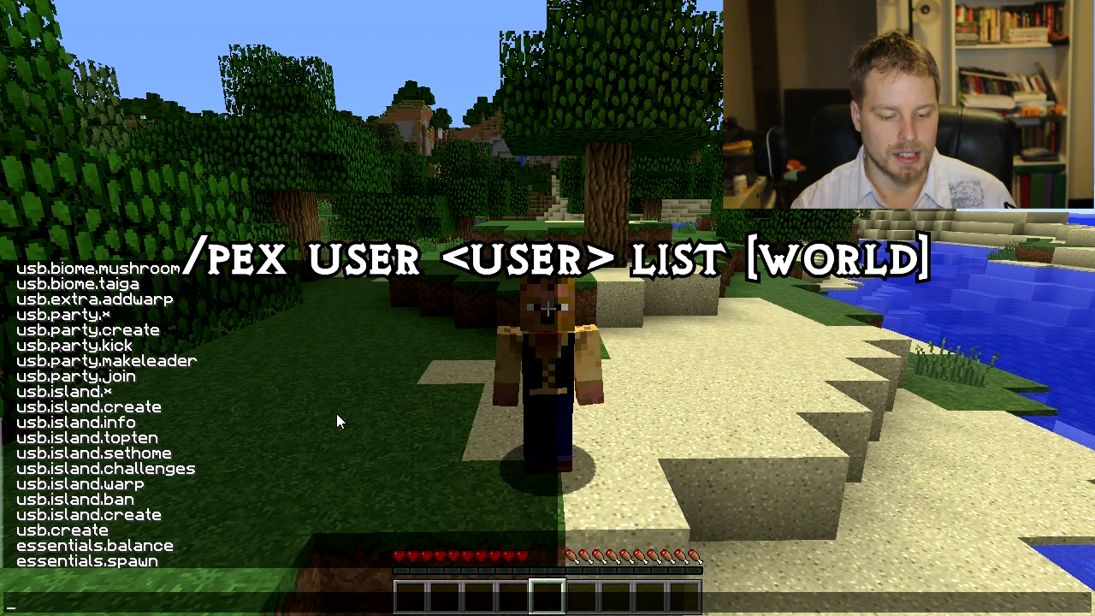
# Step: Repeat the player's permission list command with a world argument added, and close the chat
pyautogui.press('Up')
pyautogui.write('wor')
pyautogui.press('Return')
pyautogui.press('t')
pyautogui.scroll(3, 431, 366)
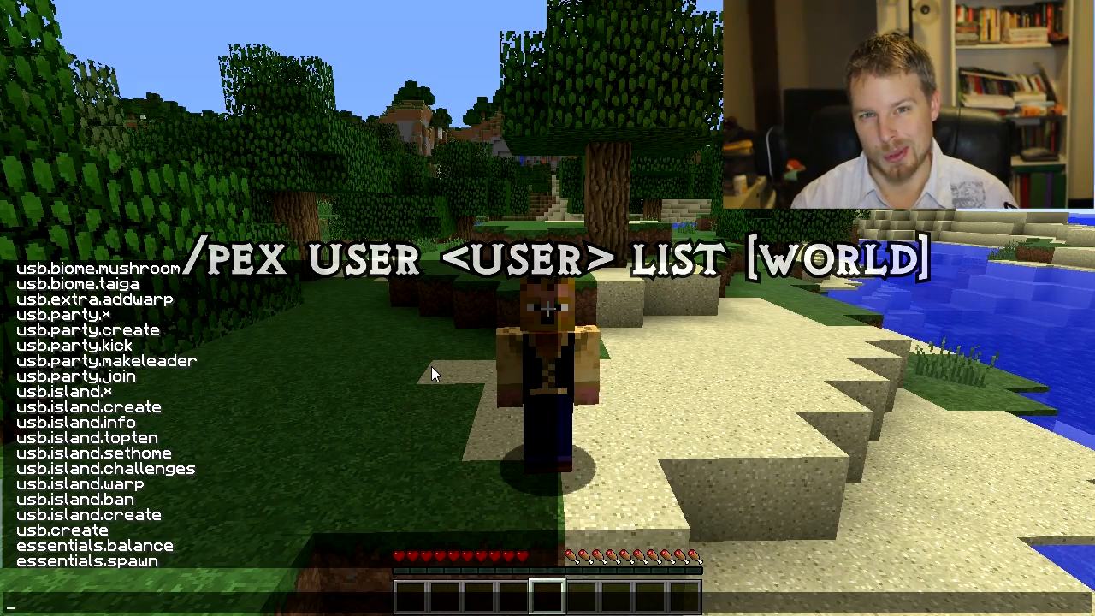
pyautogui.press('Escape')
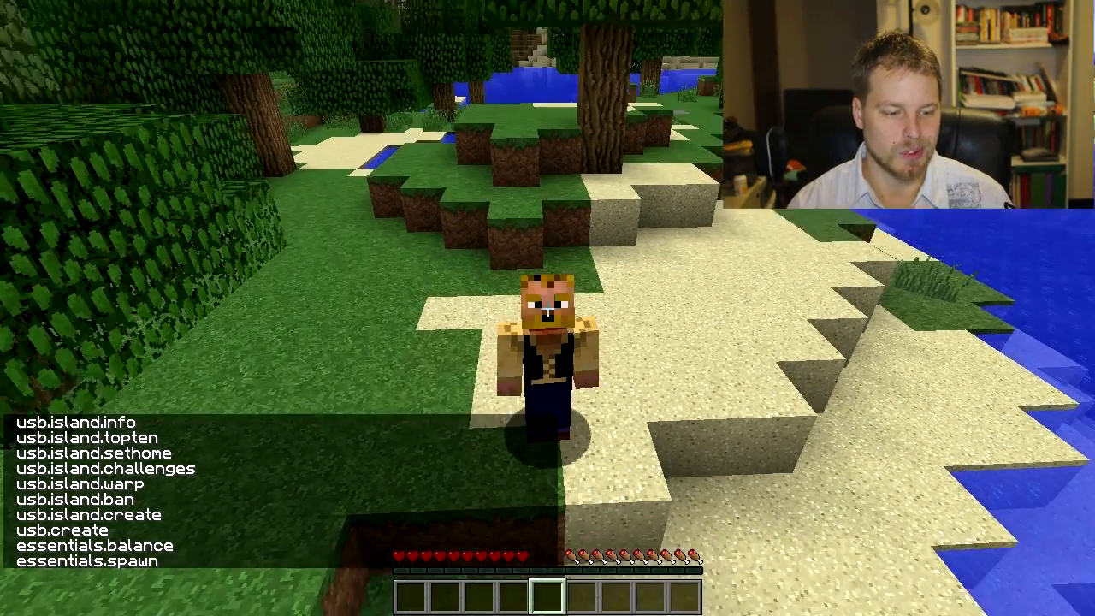
# Step: Grant the logged-in player the timed permission essentials.tpa for 60 seconds with the /pex user timed add command
pyautogui.press('t')
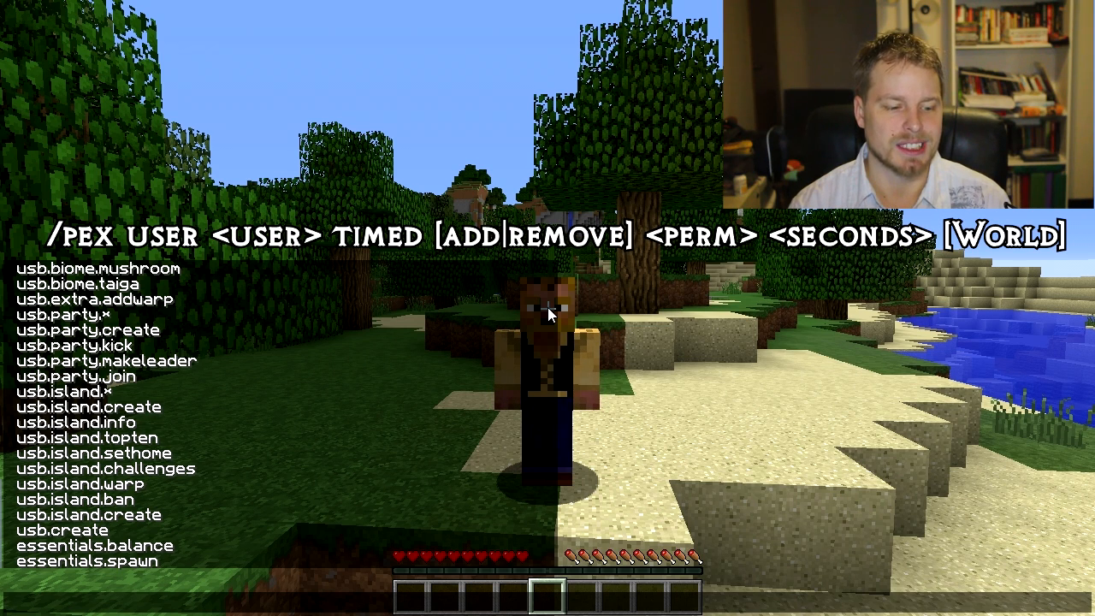
pyautogui.write('/pex user u')
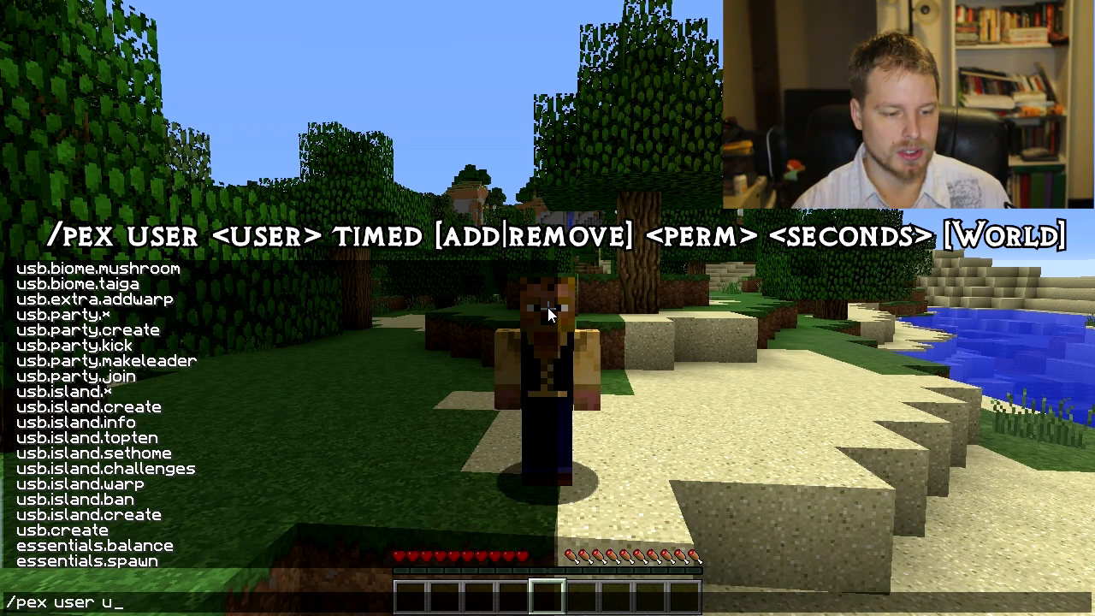
pyautogui.write('serna')
pyautogui.press('BackSpace')
pyautogui.press('BackSpace')
pyautogui.press('BackSpace')
pyautogui.press('BackSpace')
pyautogui.press('BackSpace')
pyautogui.press('BackSpace')
pyautogui.write('k')
pyautogui.press('BackSpace')
pyautogui.write('Koz4Christ ti')
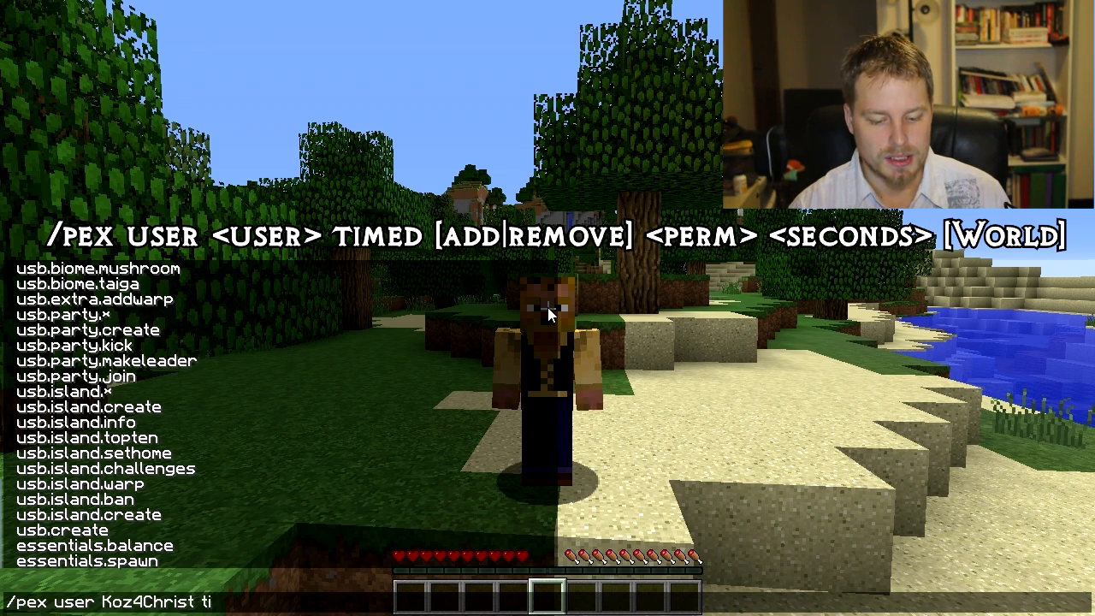
pyautogui.write('med add ')
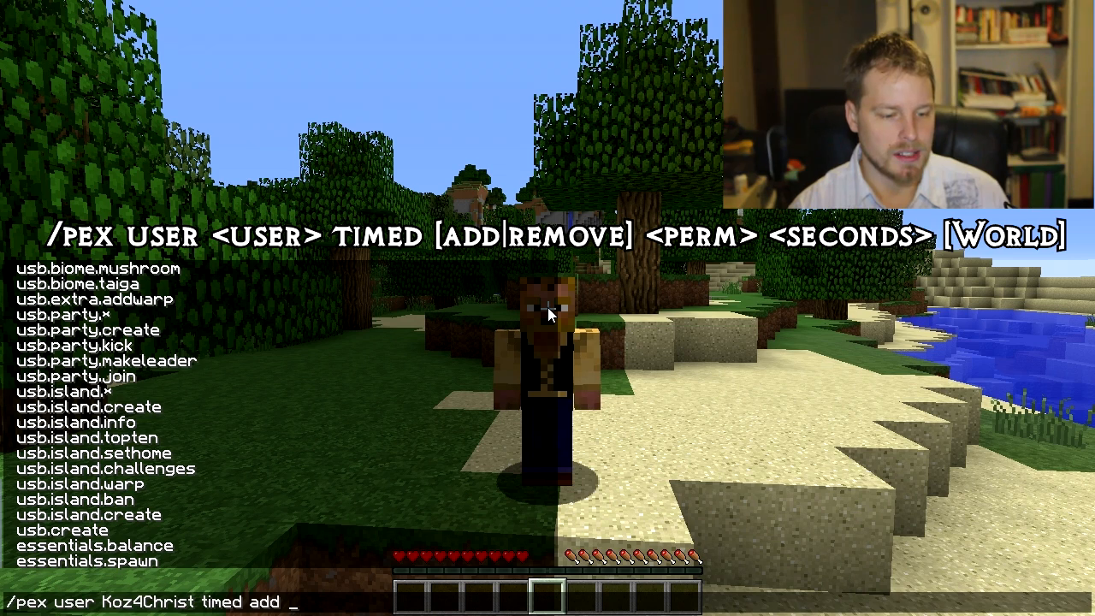
pyautogui.write('essentials.tpa')
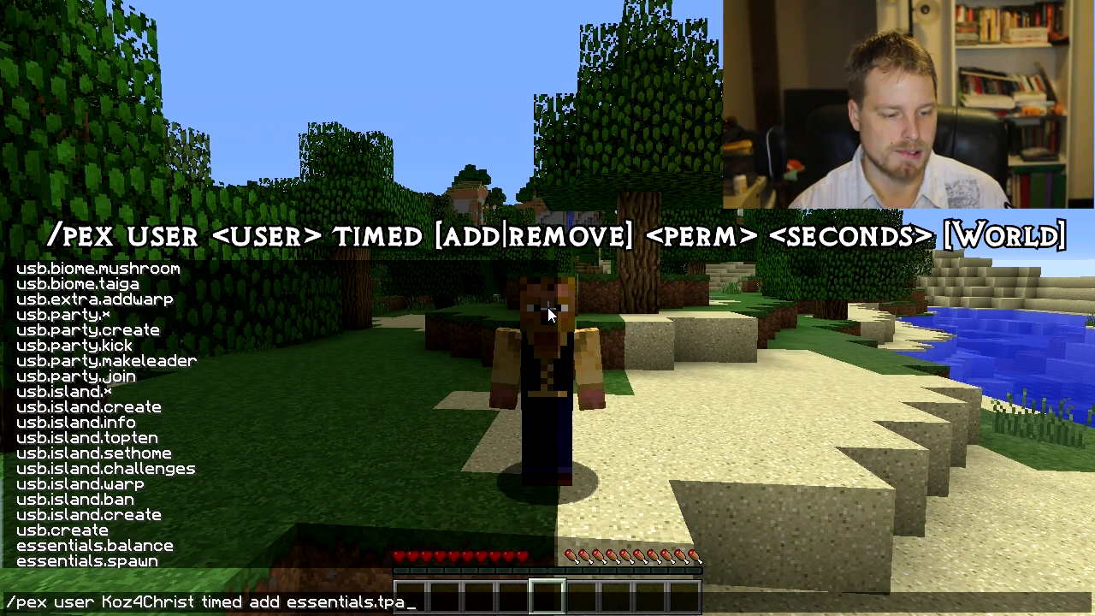
pyautogui.write(' 60')
pyautogui.press('Return')
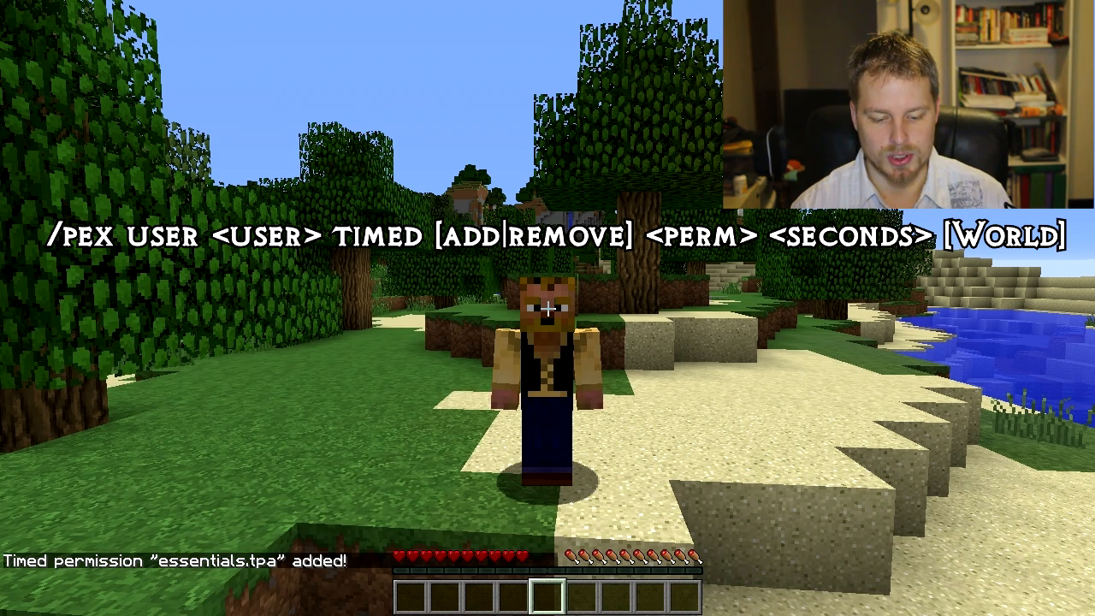
# Step: Display the user and group inheritance hierarchy with the /pex hierarchy command
pyautogui.press('t')
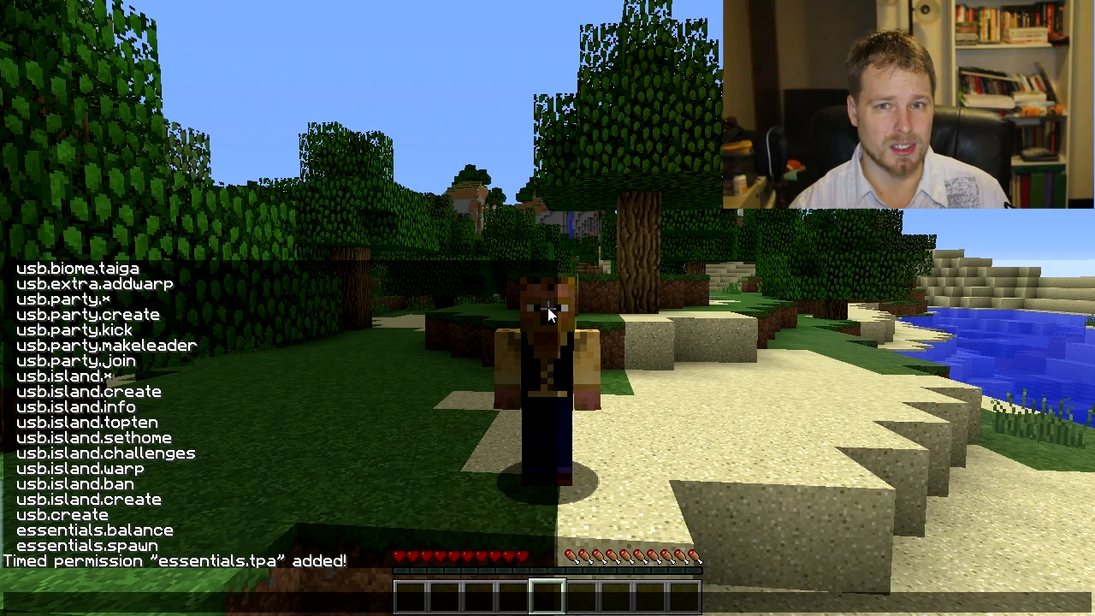
pyautogui.write('/pex heirarchy')
pyautogui.press('Return')
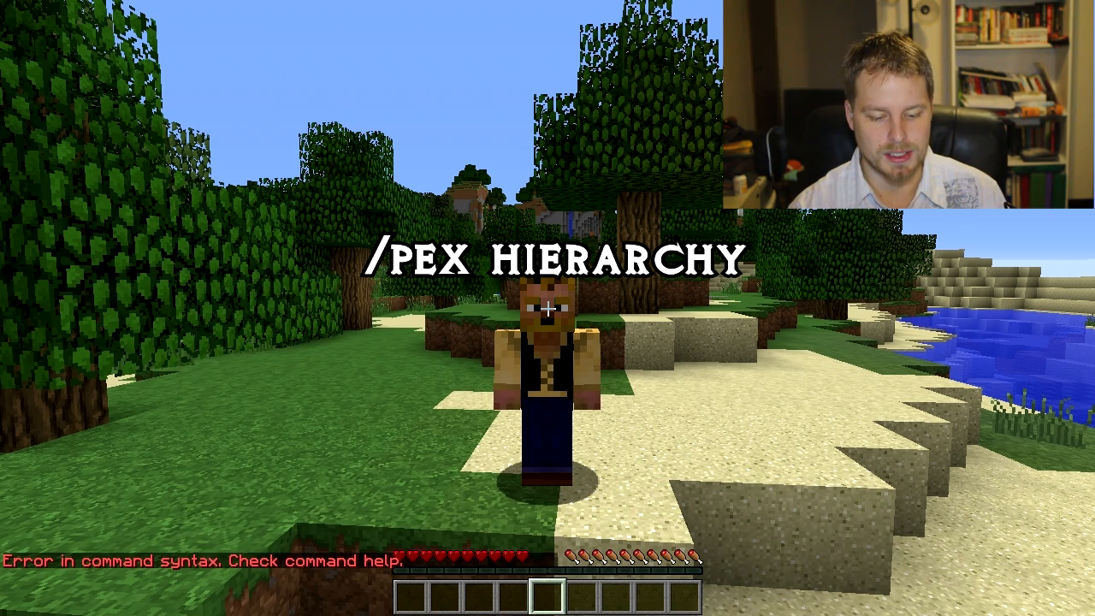
pyautogui.write('/pex hierarchy')
pyautogui.press('Return')
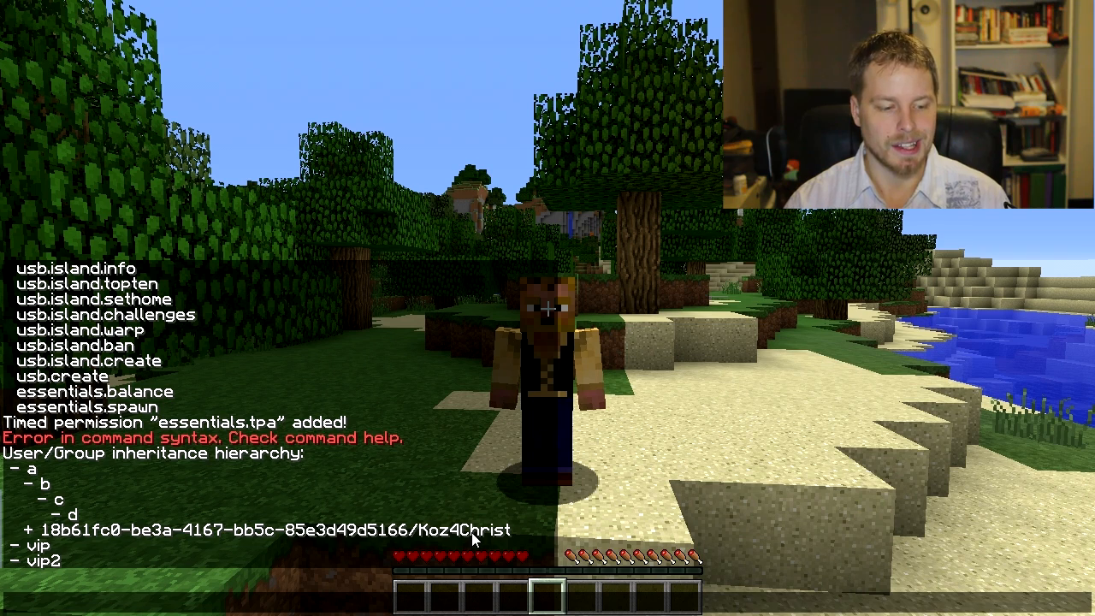
# Step: List the groups the logged-in player belongs to with the /pex user group list command, and close the chat
pyautogui.write('pex user ')
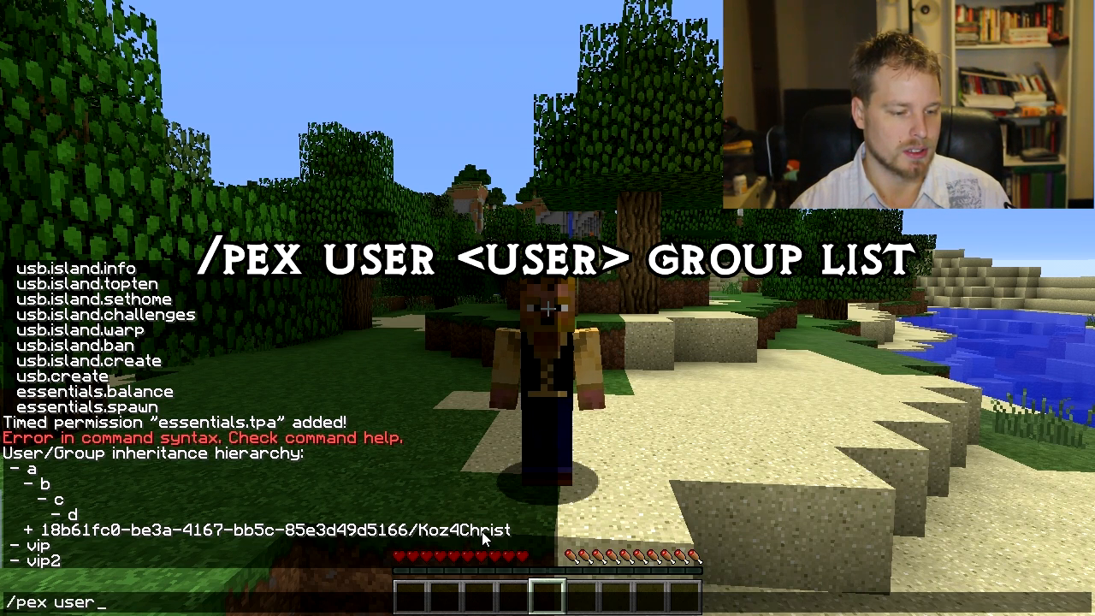
pyautogui.write('Koz4Christ group list')
pyautogui.press('Return')
pyautogui.press('t')
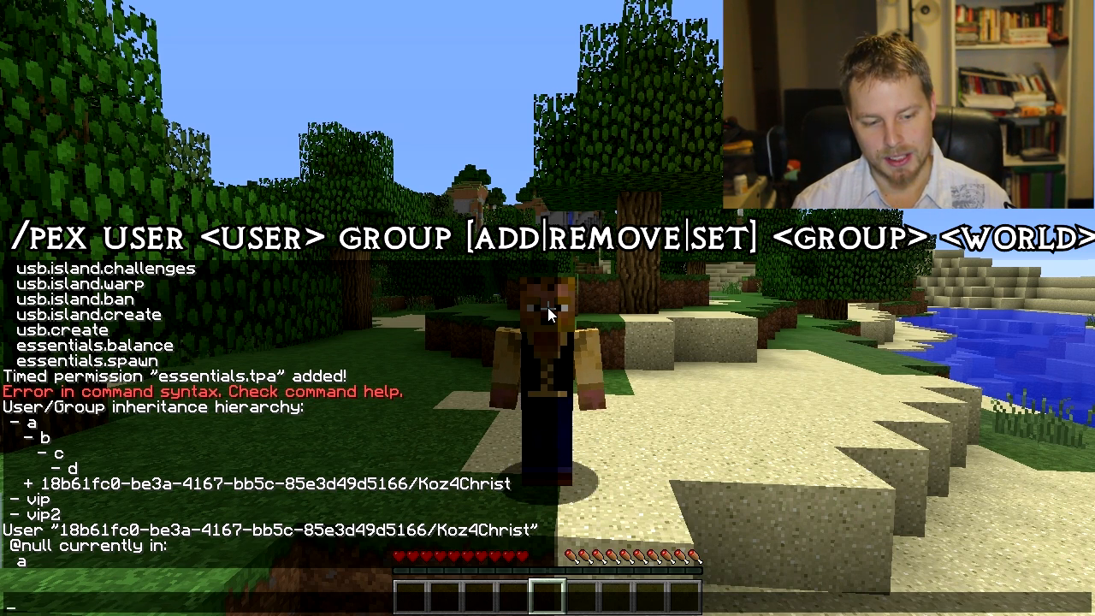
pyautogui.press('Escape')
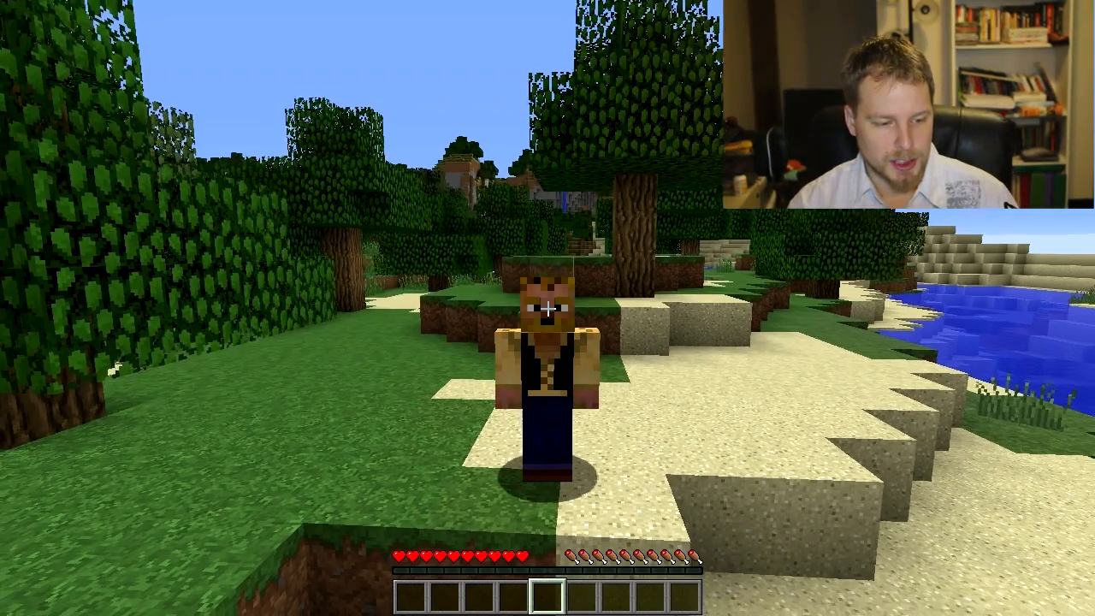
# Step: List all registered groups with the /pex groups command
pyautogui.press('F1')
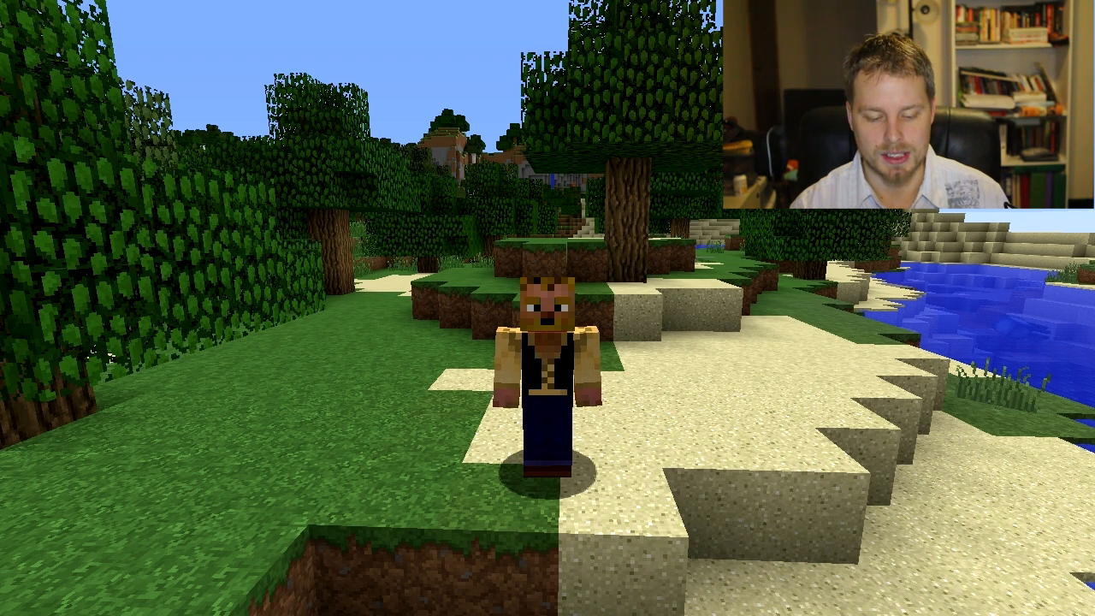
pyautogui.press('/')
pyautogui.write('pex groups')
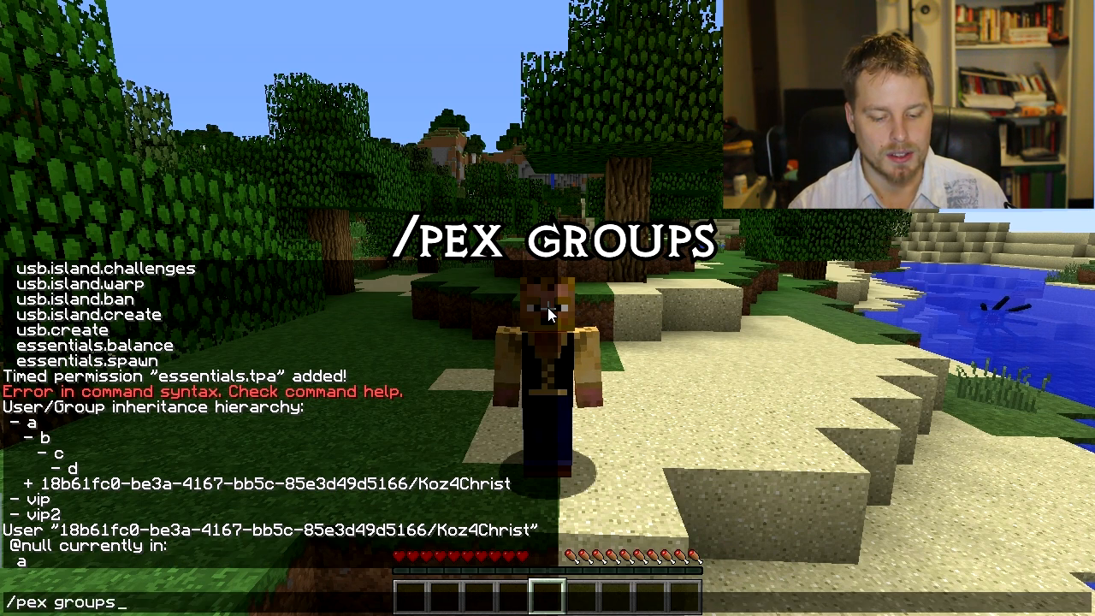
pyautogui.press('Return')
pyautogui.press('t')
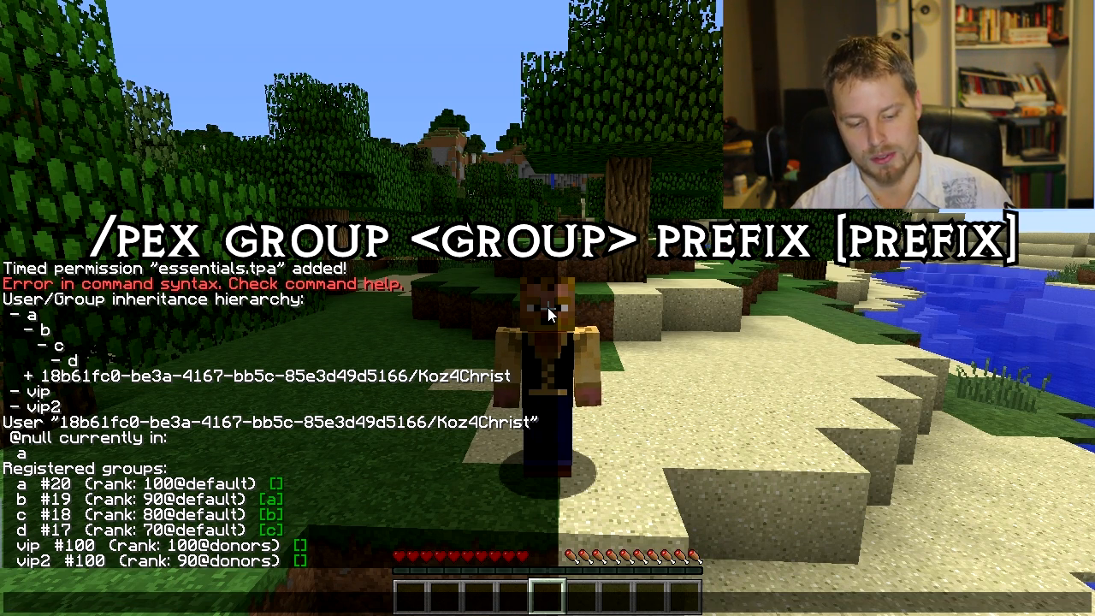
pyautogui.write('/pex group')
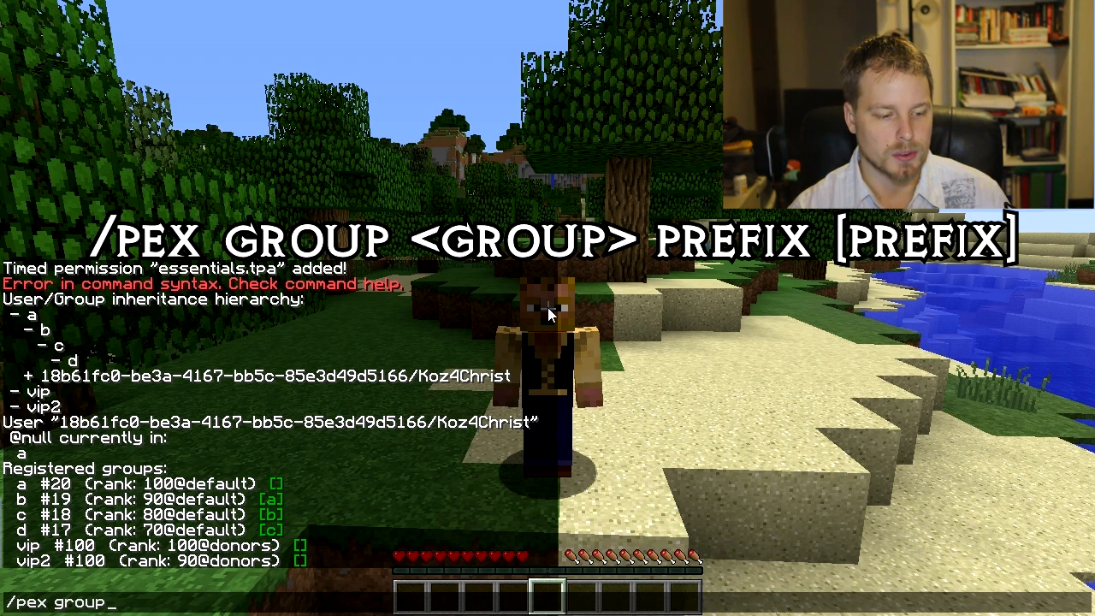
pyautogui.write(' d prefix [')
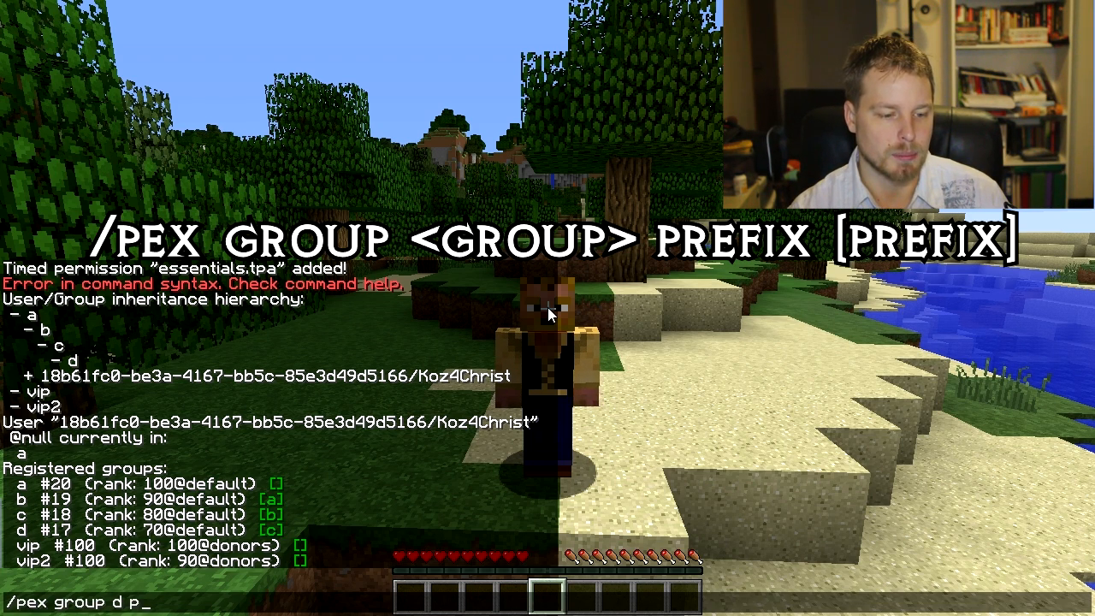
pyautogui.write('d]')
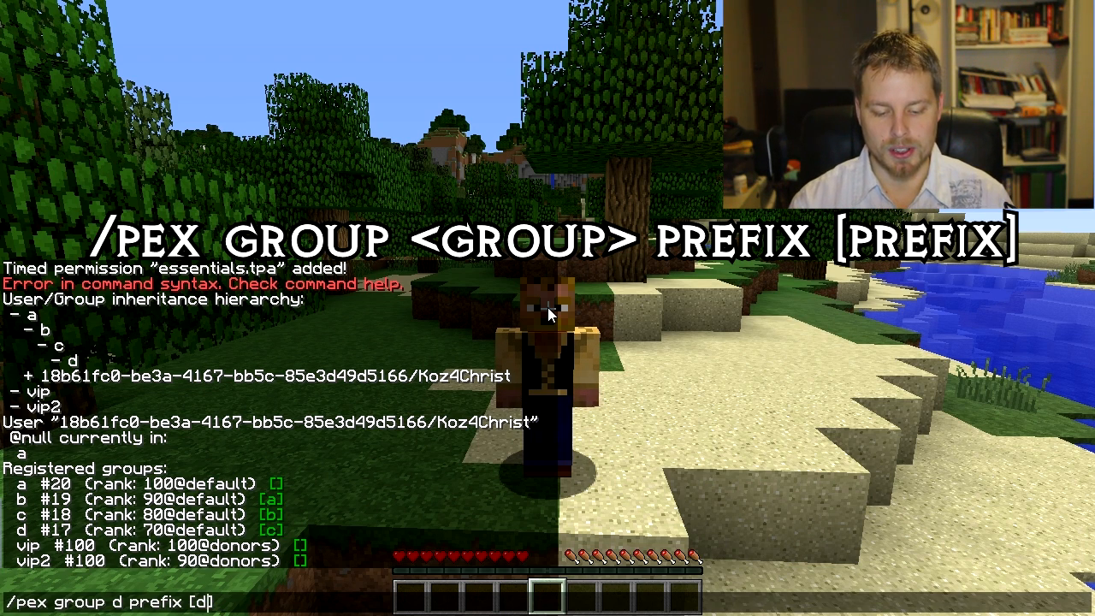
pyautogui.hotkey('ctrl', 'a')
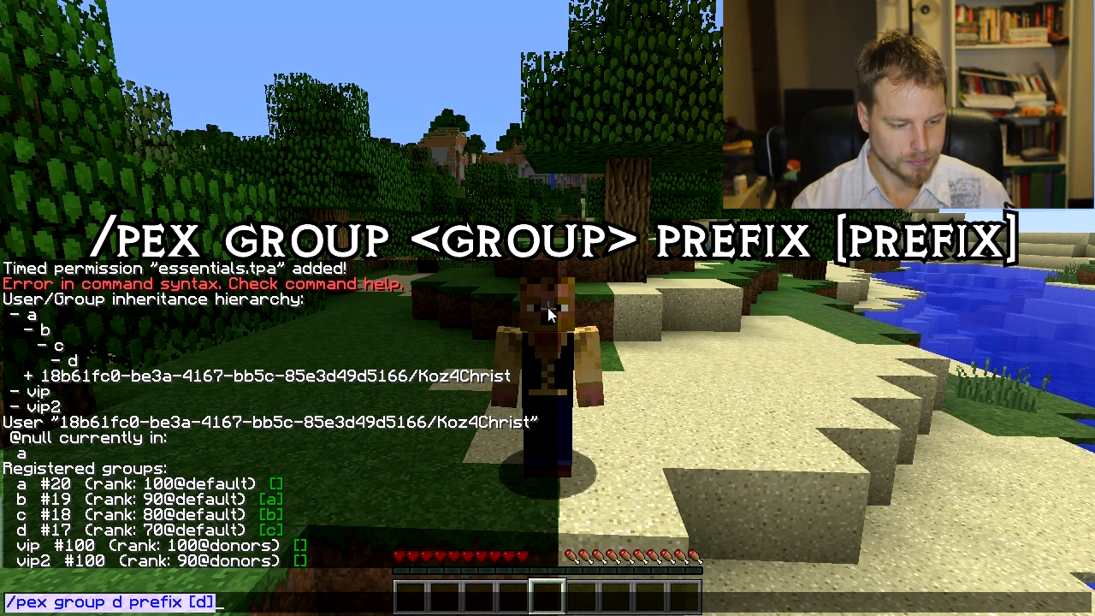
pyautogui.press('Escape')
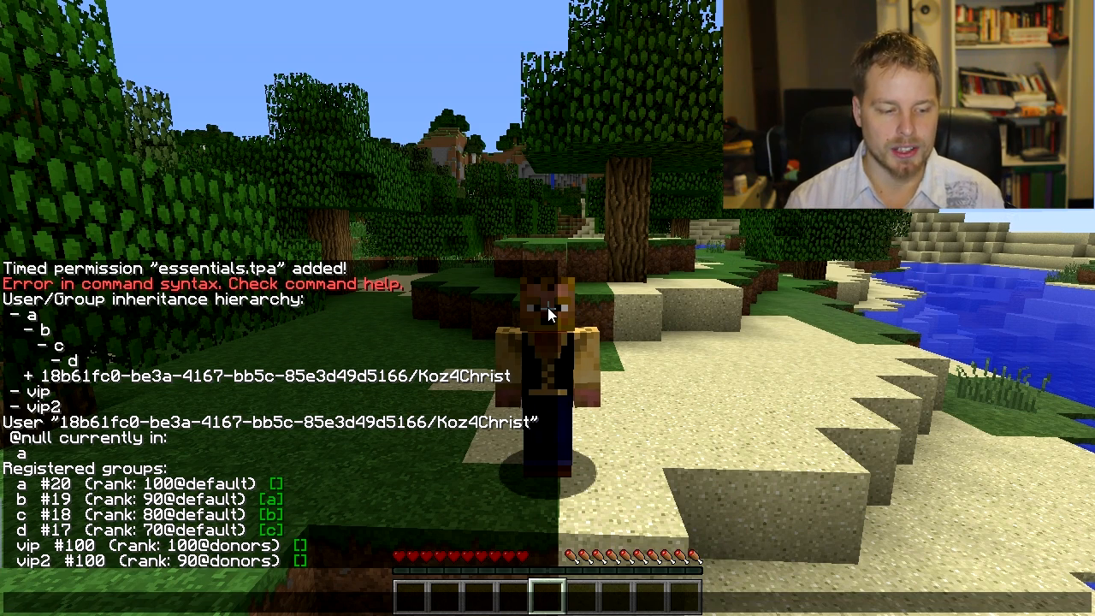
# Step: Create a group named e that inherits from group d with the /pex group create command
pyautogui.press('t')
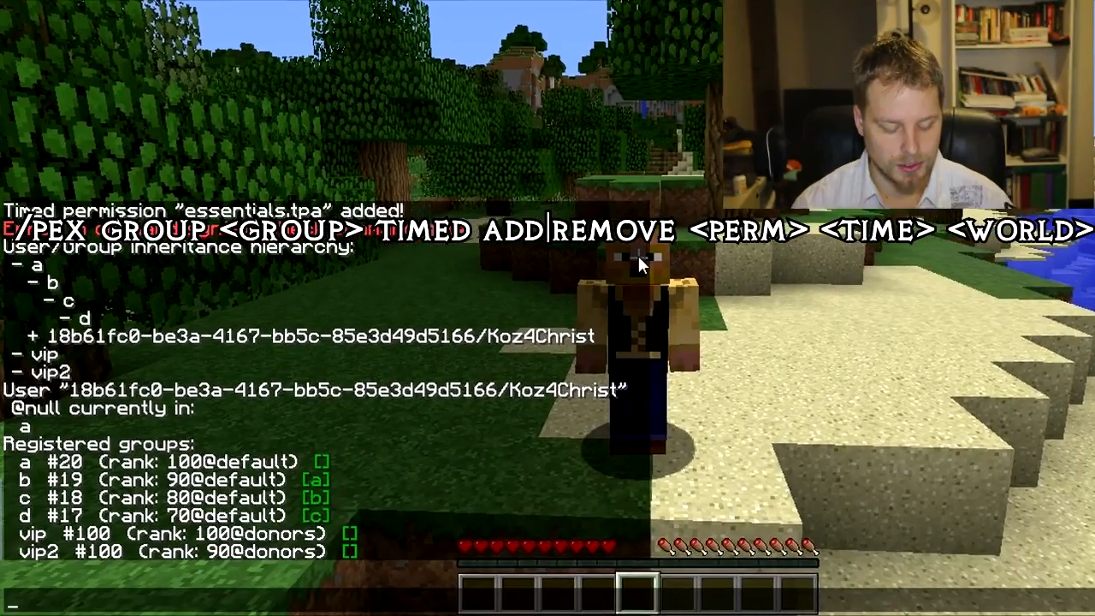
pyautogui.write('/')
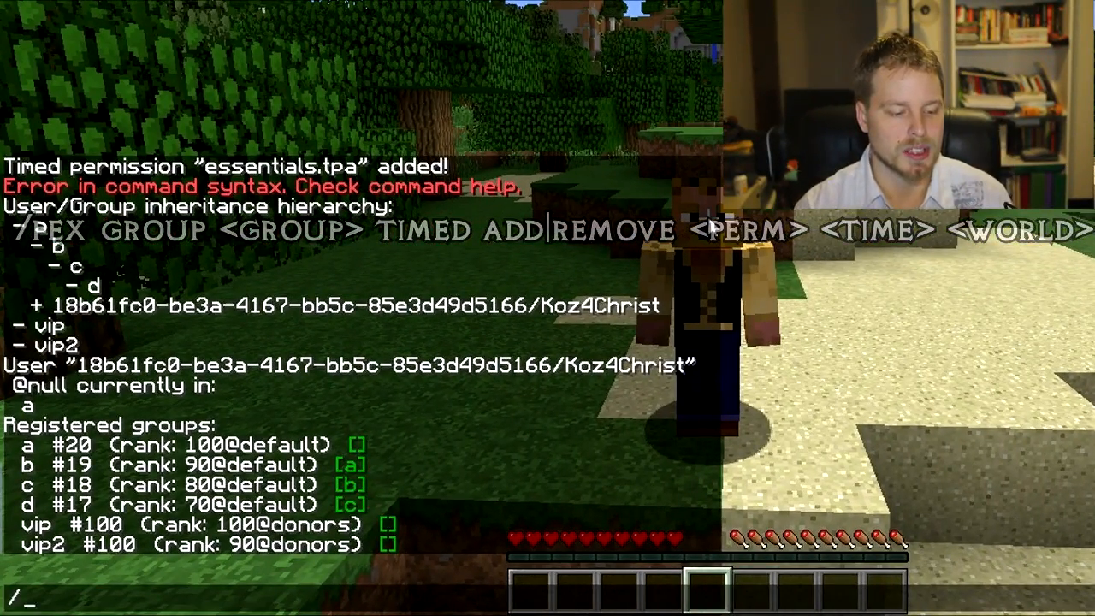
pyautogui.write('pex group e create d')
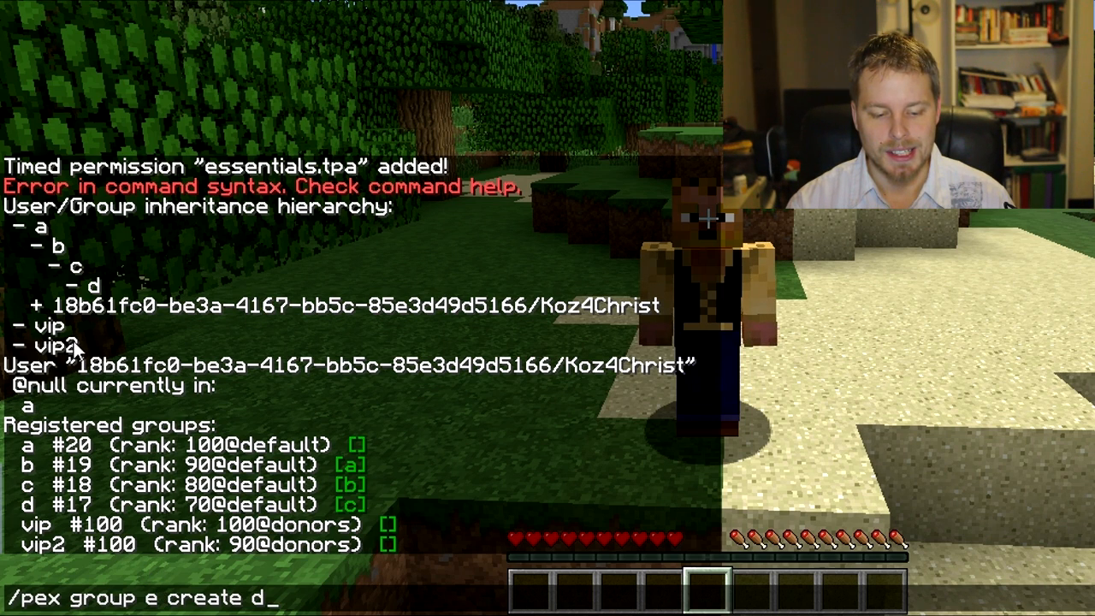
pyautogui.press('Return')
# Step: Run the /pex group prefix command for group e with the value &8[&6E&8] &f, adapted from the pasted prefix
pyautogui.press('/')
pyautogui.write('pex')
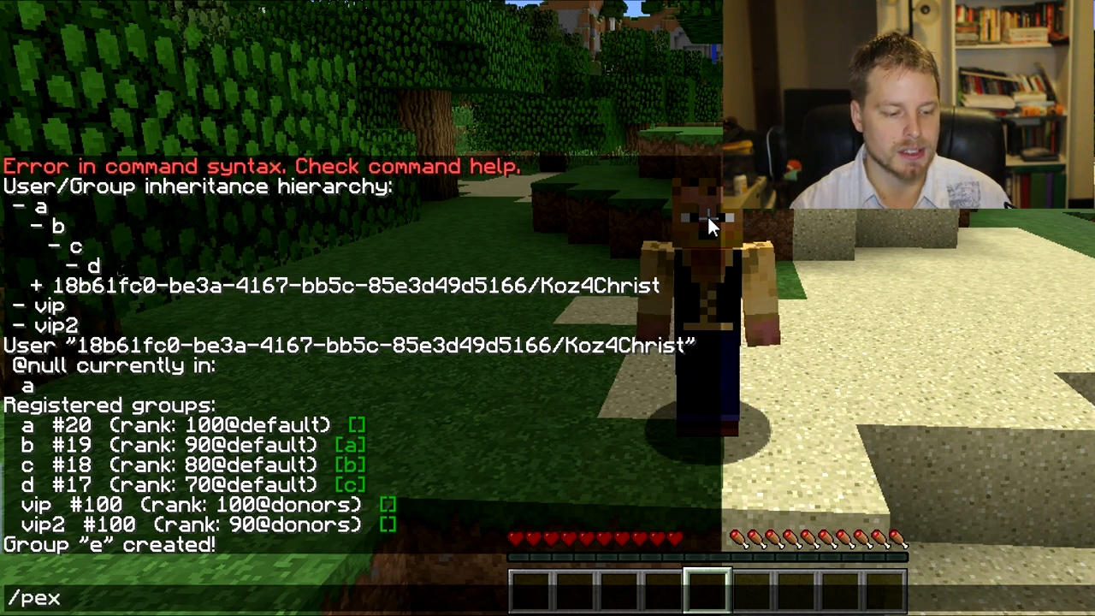
pyautogui.write(' group e prefix')
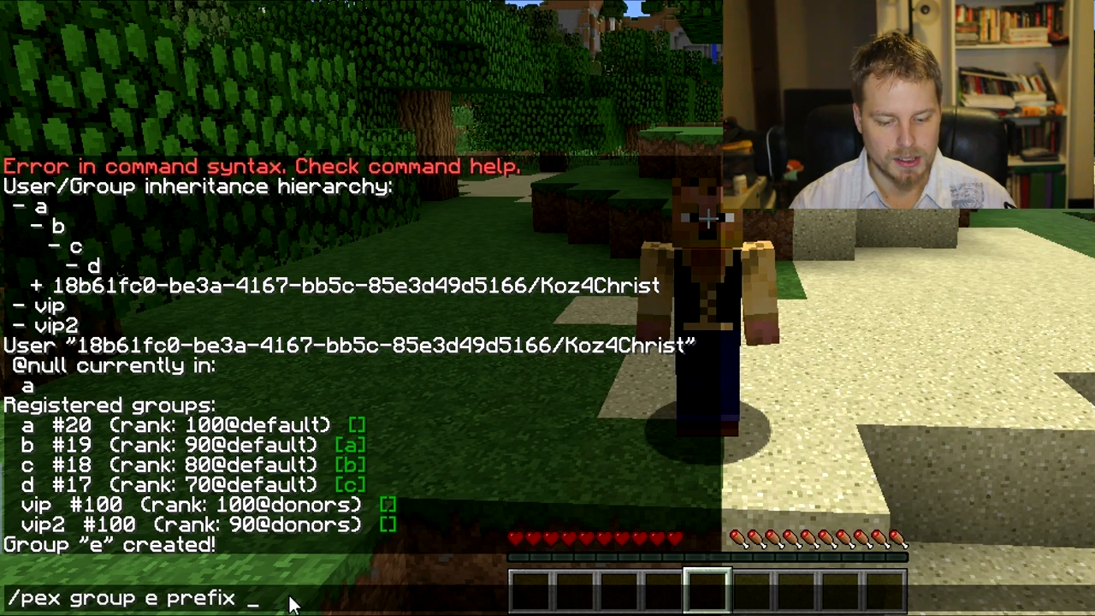
pyautogui.write('&8[&6D&8] &f')
pyautogui.press('Left')
pyautogui.press('Left')
pyautogui.press('Left')
pyautogui.press('Left')
pyautogui.press('Left')
pyautogui.press('Left')
pyautogui.press('BackSpace')
pyautogui.write('E')
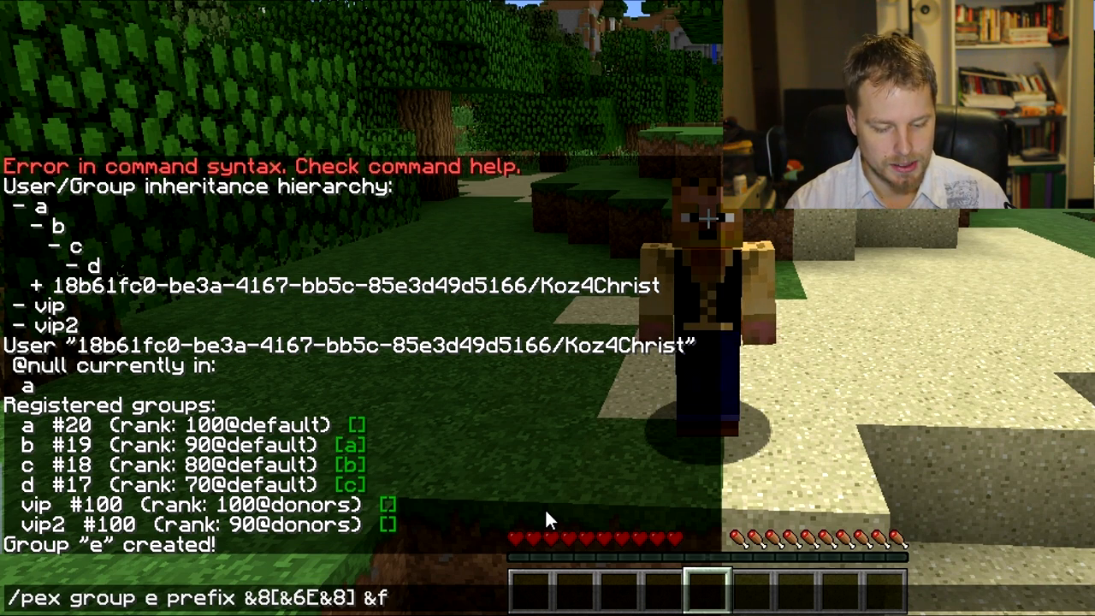
pyautogui.press('Return')
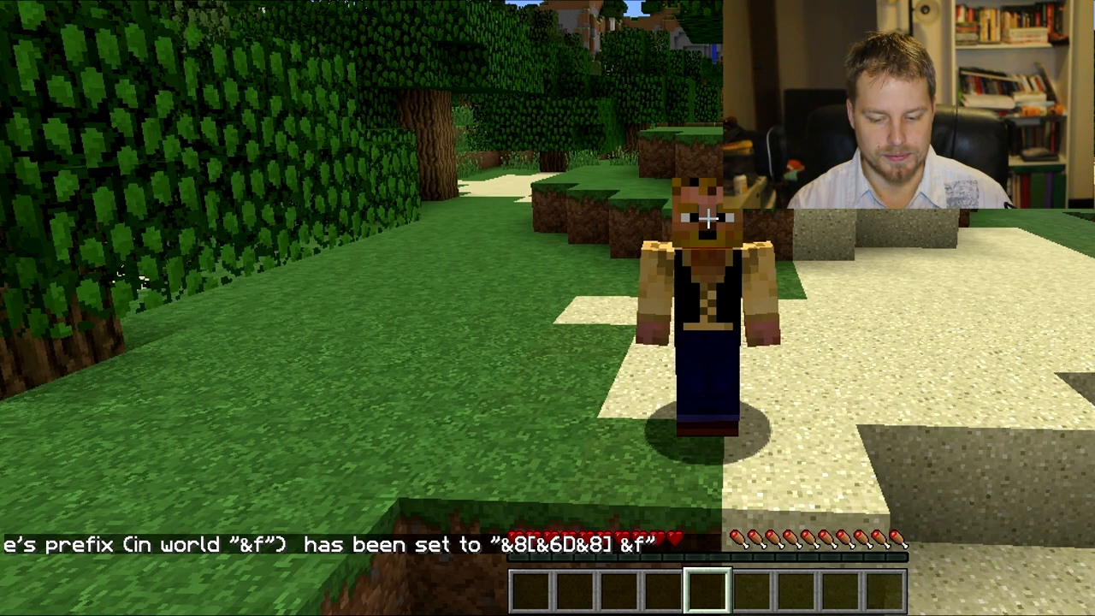
# Step: Try the group e prefix command again with the value &8[&6E&8] &f enclosed in quotes, ending in a double quote
pyautogui.press('t')
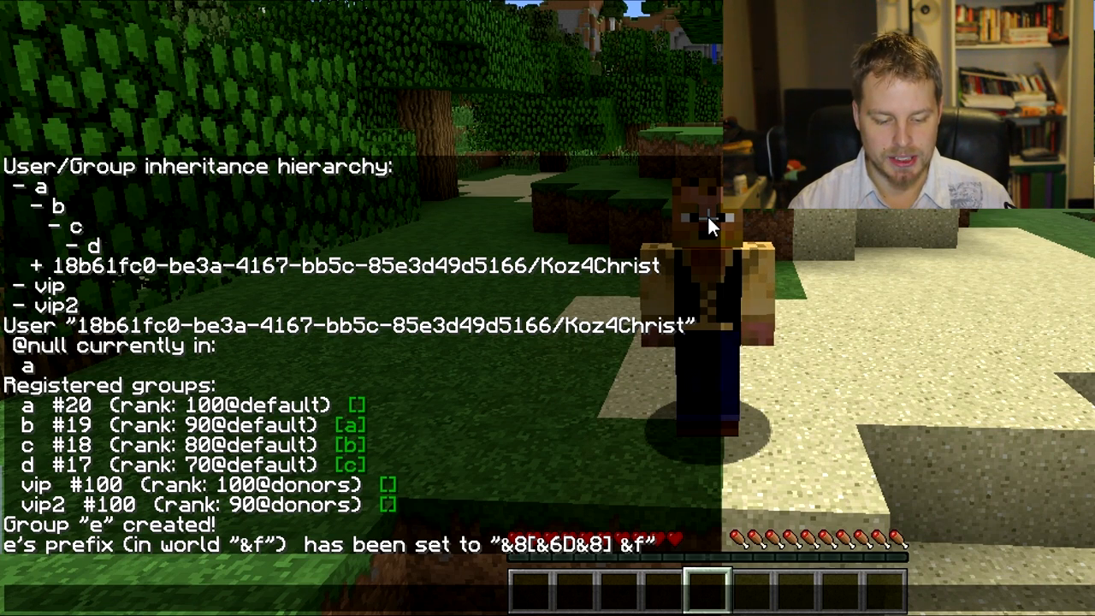
pyautogui.press('Up')
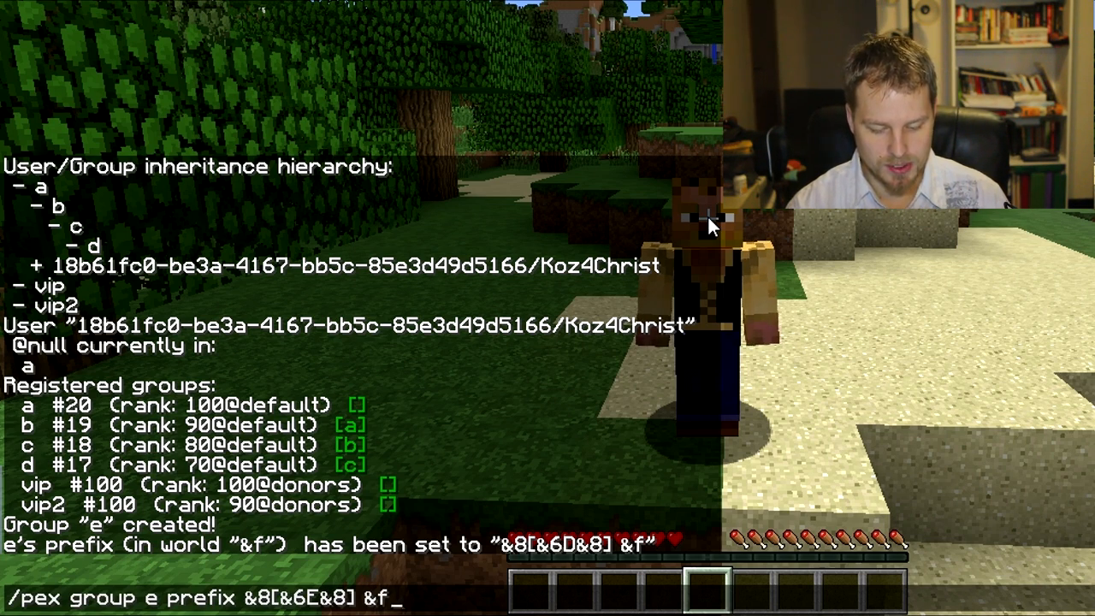
pyautogui.write('"')
pyautogui.press('Left')
pyautogui.press('Left')
pyautogui.press('Left')
pyautogui.press('Return')
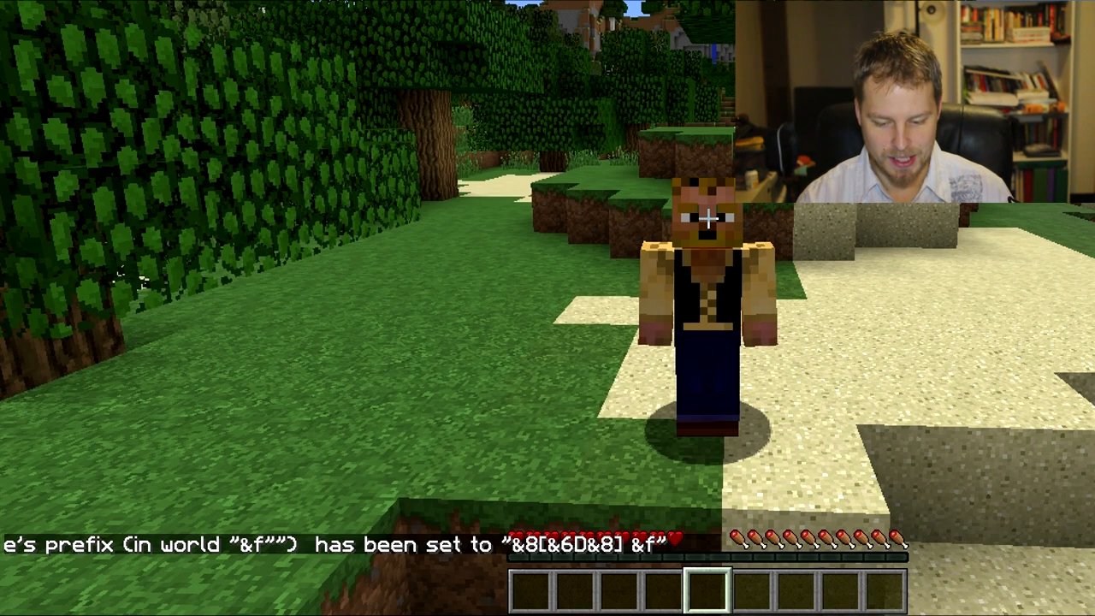
# Step: Try the group e prefix command with single quotes around the value &8[&6E&8] &f
pyautogui.press('t')
pyautogui.press('Up')
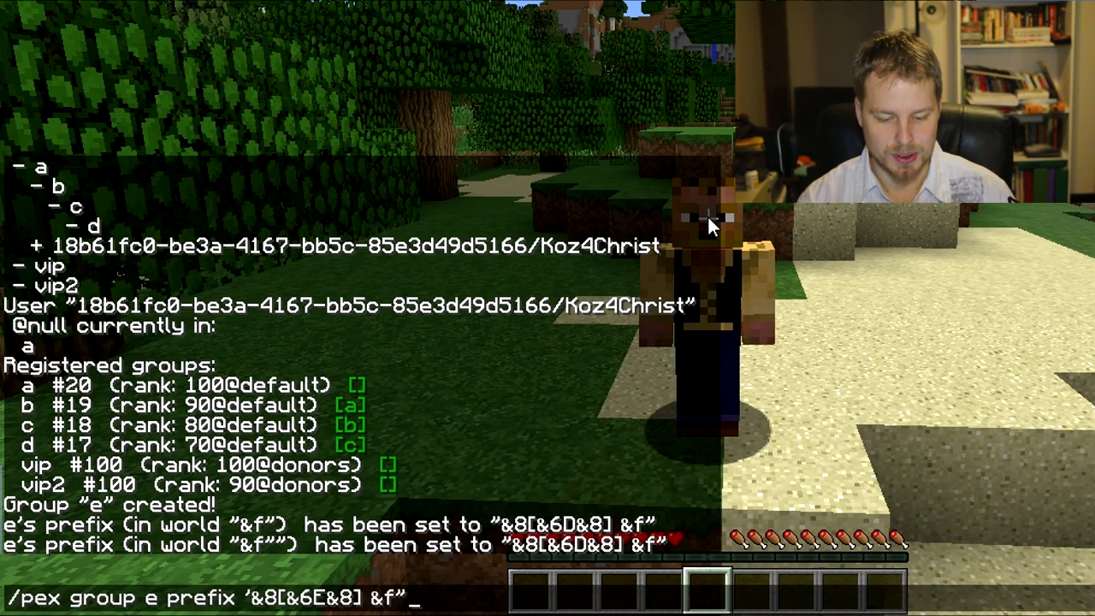
pyautogui.press('BackSpace')
pyautogui.write("'")
pyautogui.press('Left')
pyautogui.press('Left')
pyautogui.press('Left')
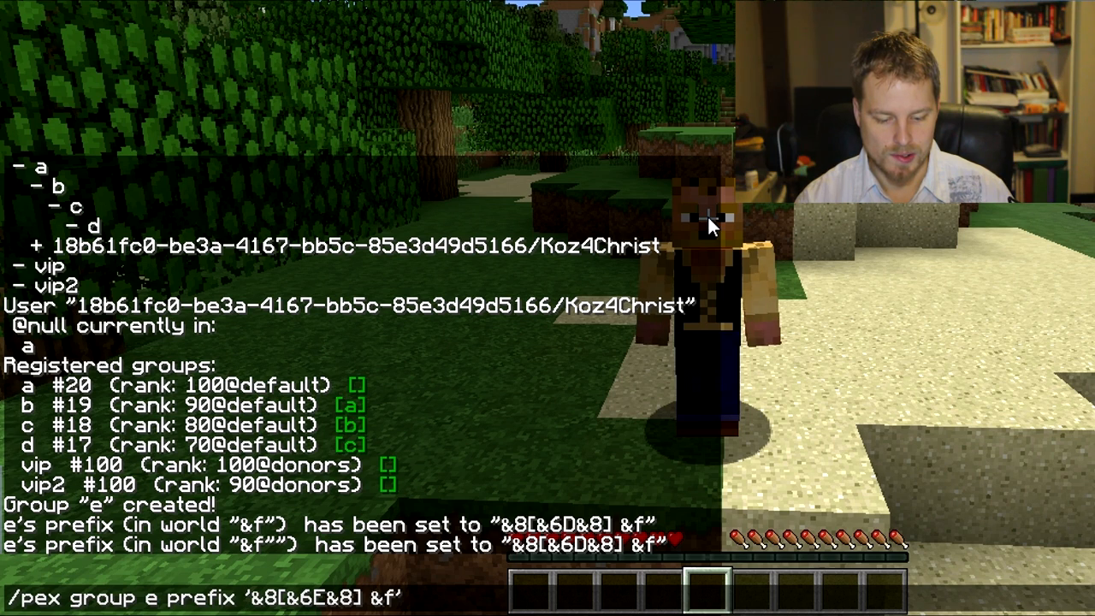
pyautogui.press('Return')
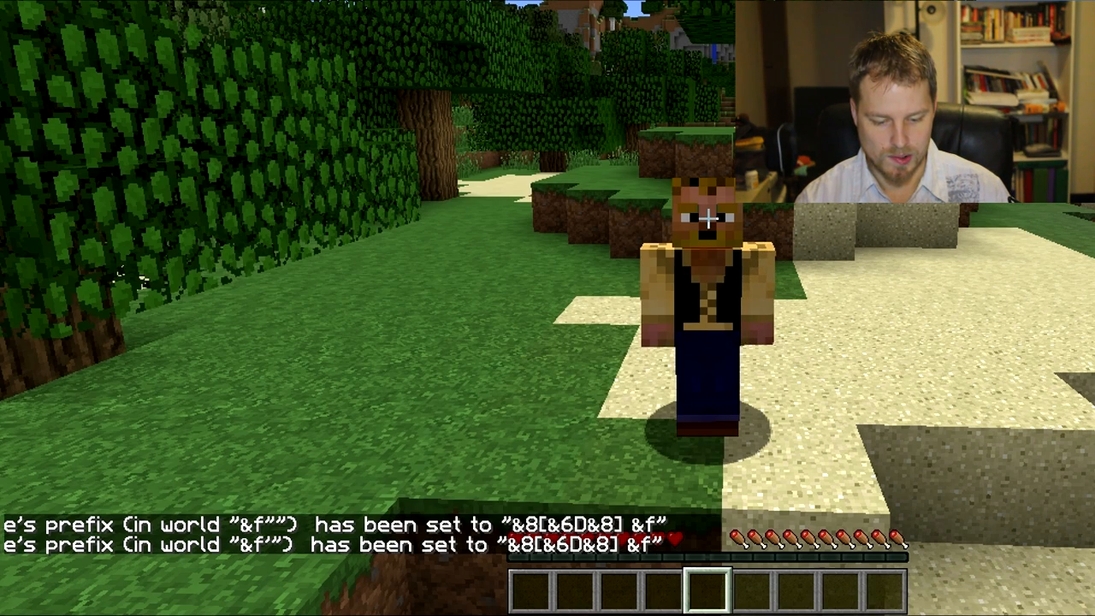
# Step: Set group e's prefix to &8[&6E&8], without quotes or the trailing &f, and reopen the chat entry
pyautogui.press('t')
pyautogui.press('Up')
pyautogui.press('BackSpace')
pyautogui.press('Left')
pyautogui.press('Left')
pyautogui.press('Left')
pyautogui.press('Left')
pyautogui.press('Left')
pyautogui.press('Left')
pyautogui.press('Left')
pyautogui.press('Left')
pyautogui.press('Left')
pyautogui.press('Left')
pyautogui.press('Left')
pyautogui.press('Left')
pyautogui.press('BackSpace')
pyautogui.press('BackSpace')
pyautogui.press('BackSpace')
pyautogui.press('BackSpace')
pyautogui.press('Return')
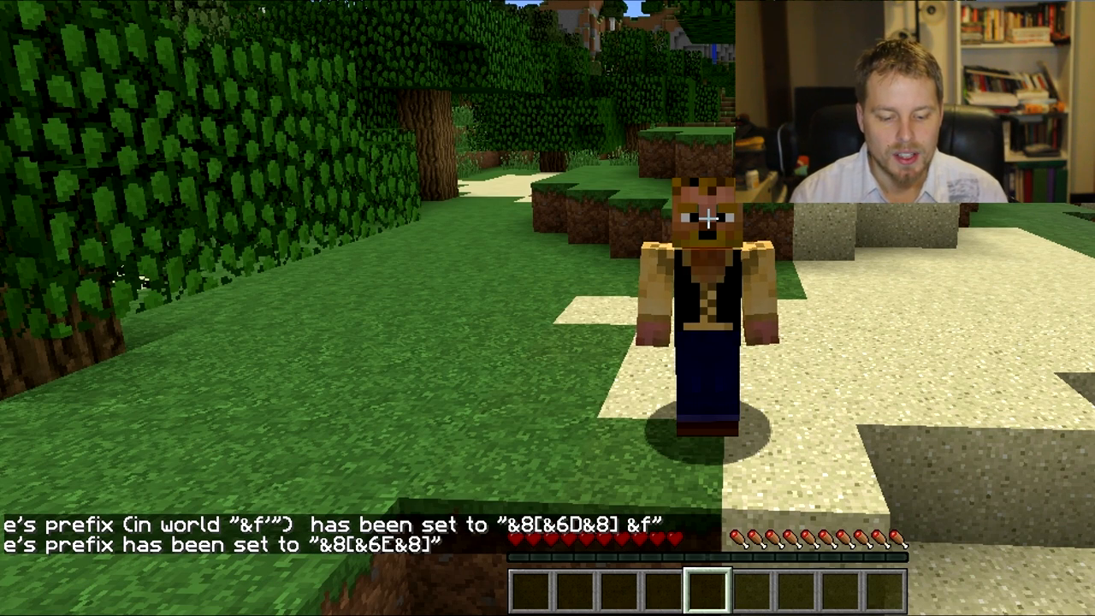
pyautogui.press('t')
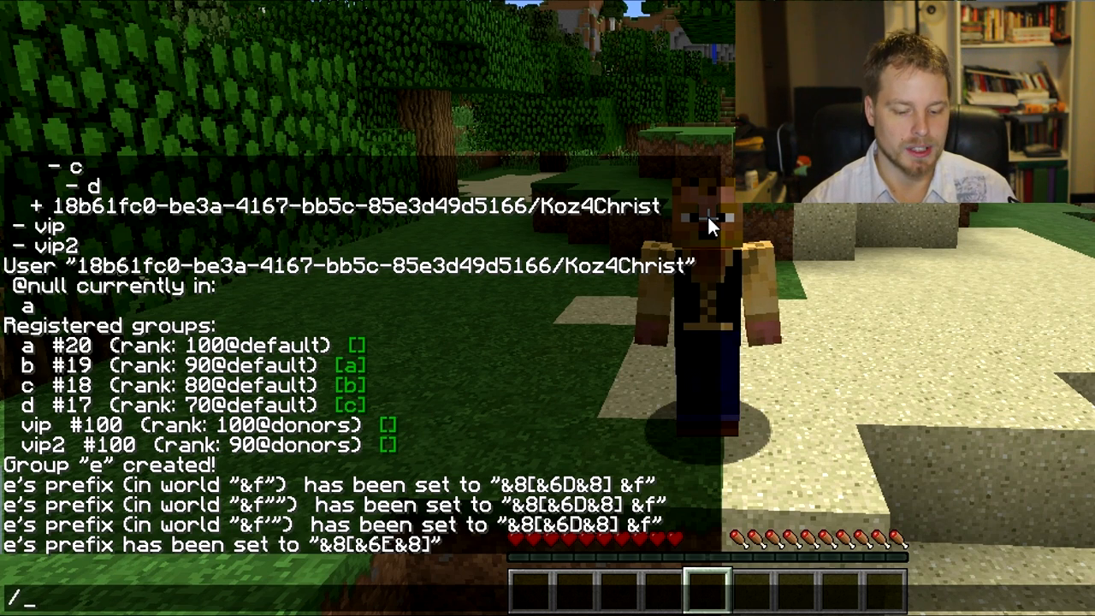
# Step: Set the player's group to e with the /pex user group set command
pyautogui.write('pex user koz')
pyautogui.press('Tab')
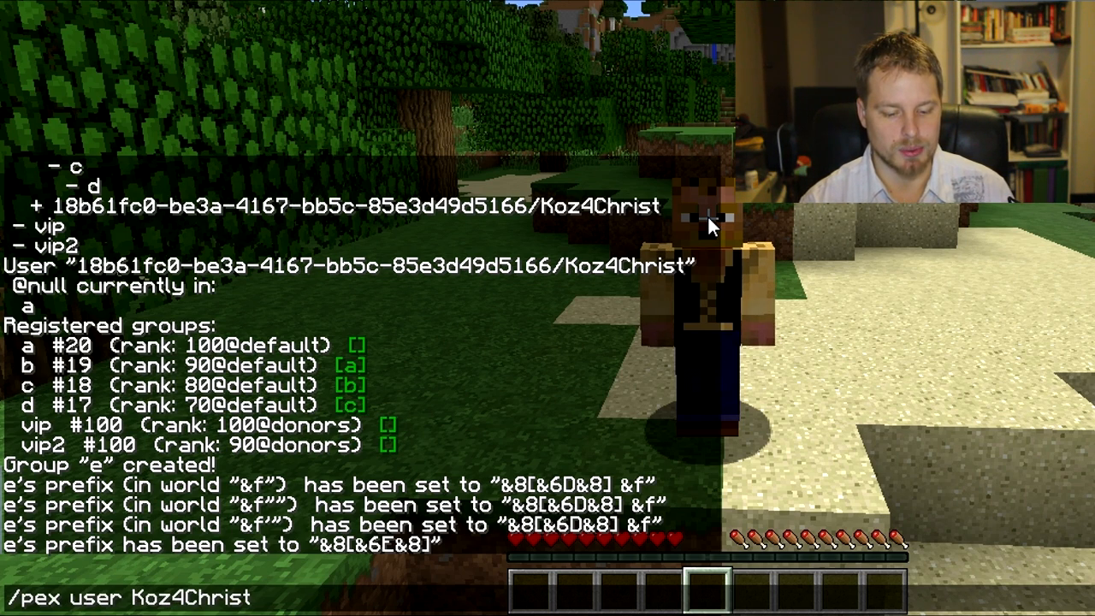
pyautogui.write('g')
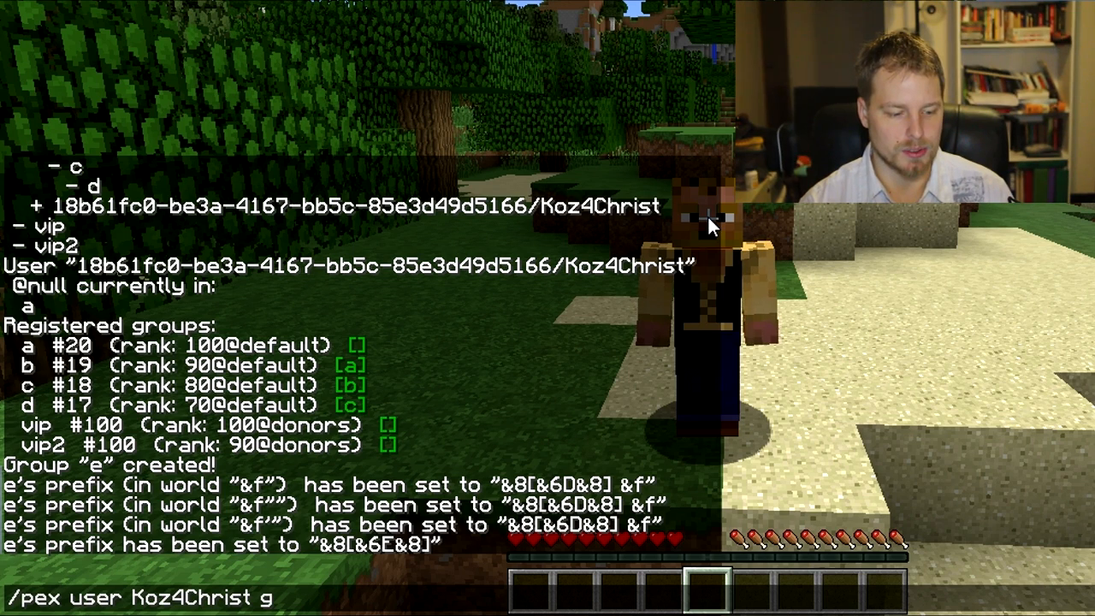
pyautogui.write('roup set e')
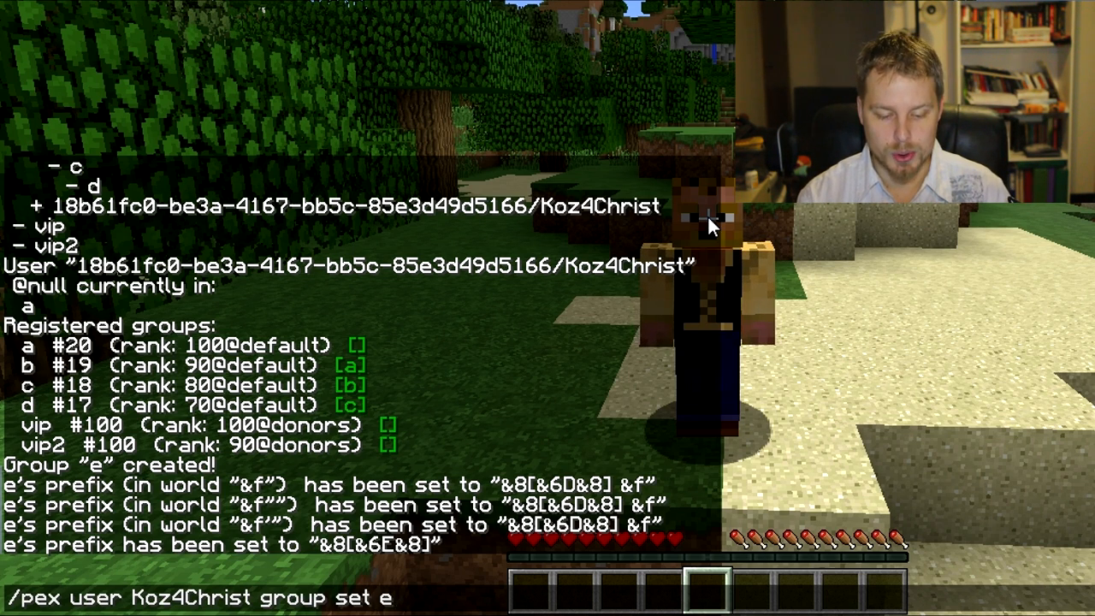
pyautogui.press('Return')
# Step: Send the chat message "et" to check the player's group prefix
pyautogui.press('t')
pyautogui.press('Escape')
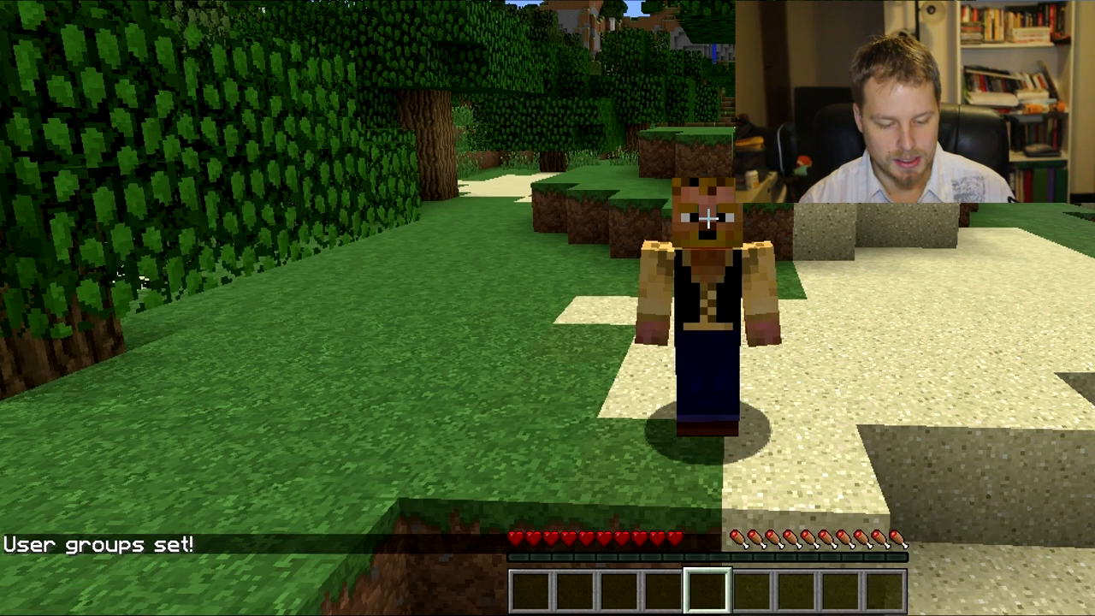
pyautogui.write('t: et')
pyautogui.press('Return')
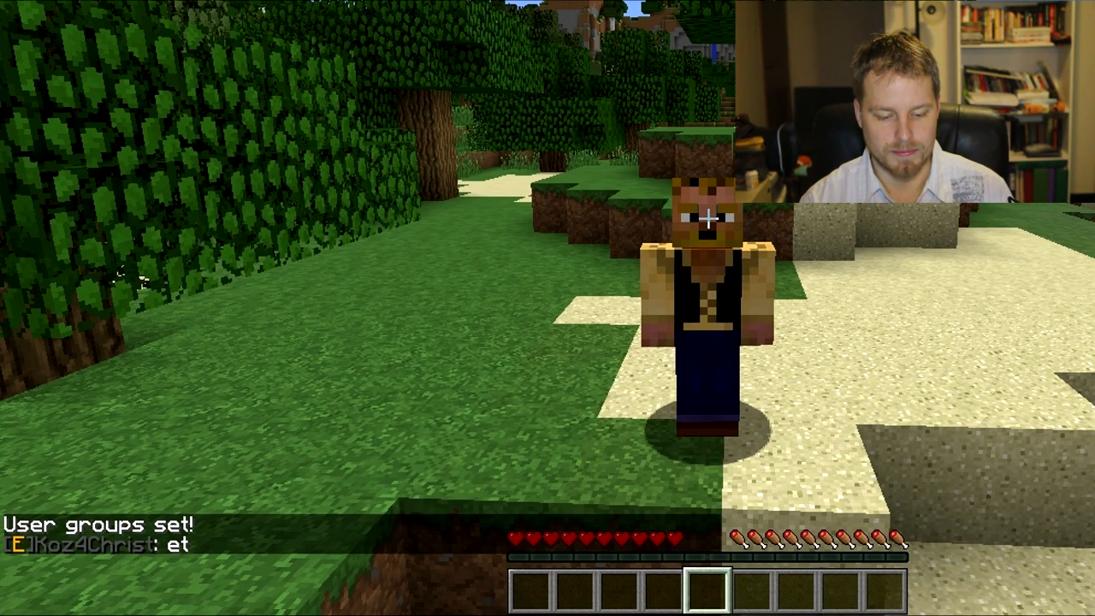
# Step: Add the player to the vip group with the /pex user group add command
pyautogui.press('t')
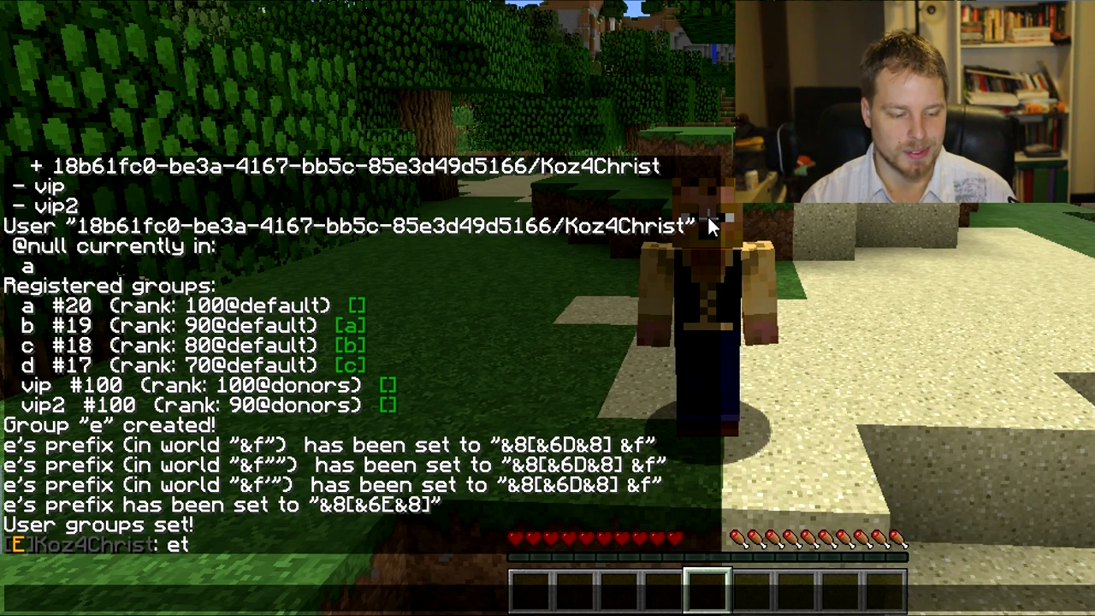
pyautogui.write('/pex')
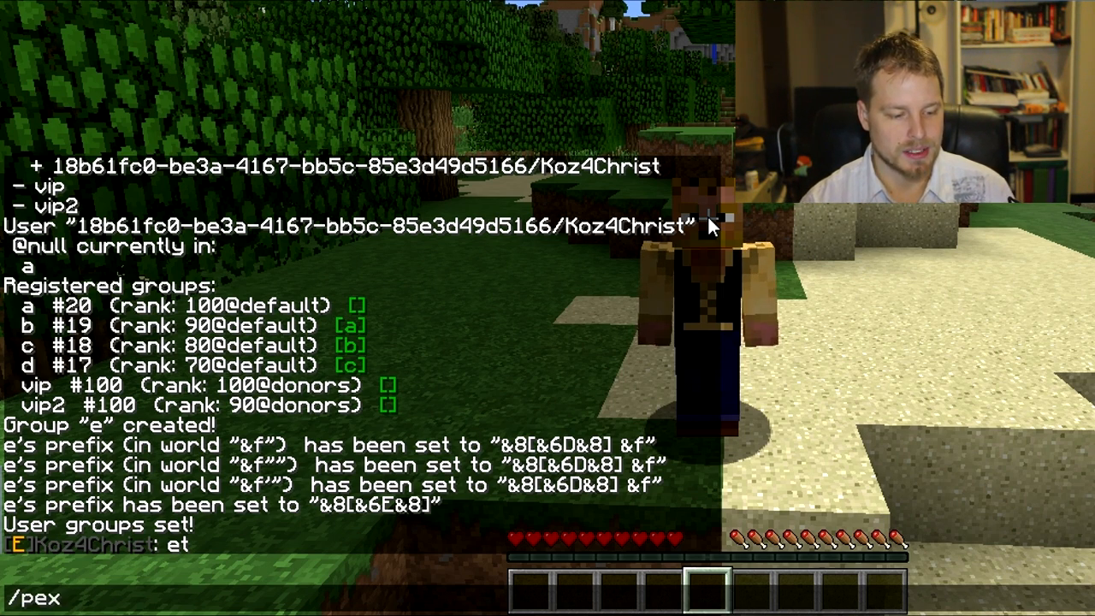
pyautogui.write(' user Koz4Christ ')
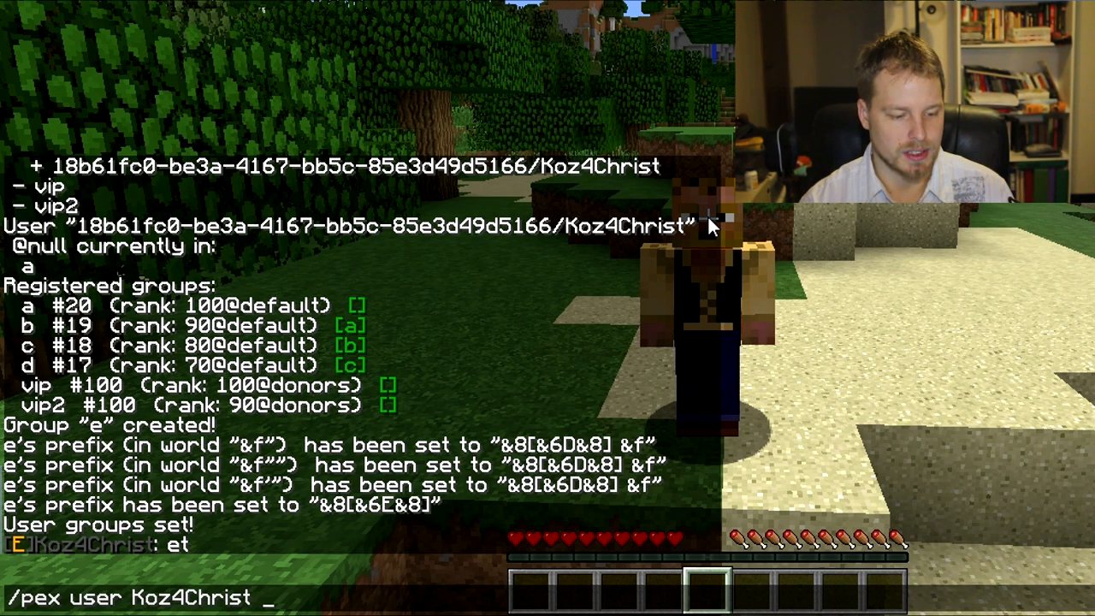
pyautogui.write('group add vip')
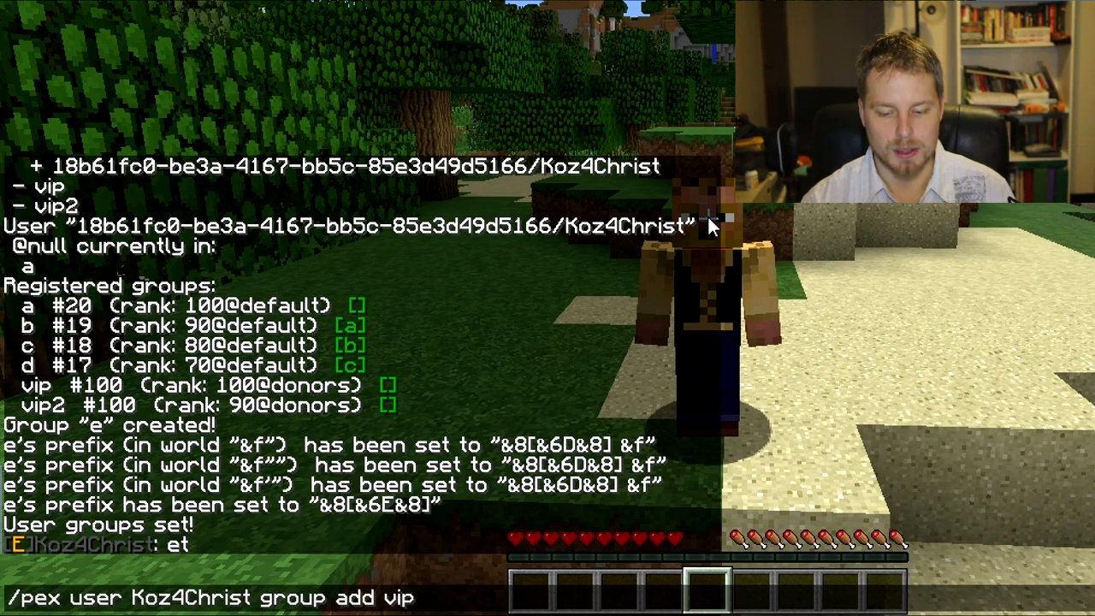
pyautogui.press('Return')
# Step: Send the chat message "test" to check the player's prefix and suffix
pyautogui.write('t')
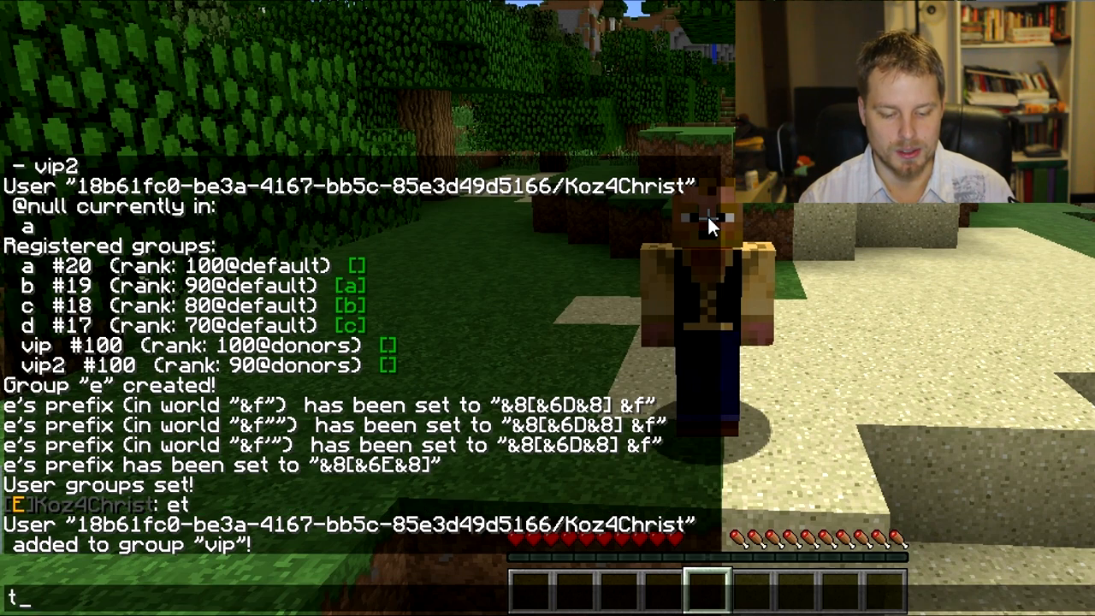
pyautogui.write('est')
pyautogui.press('Return')
# Step: Add the essentials.fly permission to group e for the world named world with the /pex group add command
pyautogui.press('t')
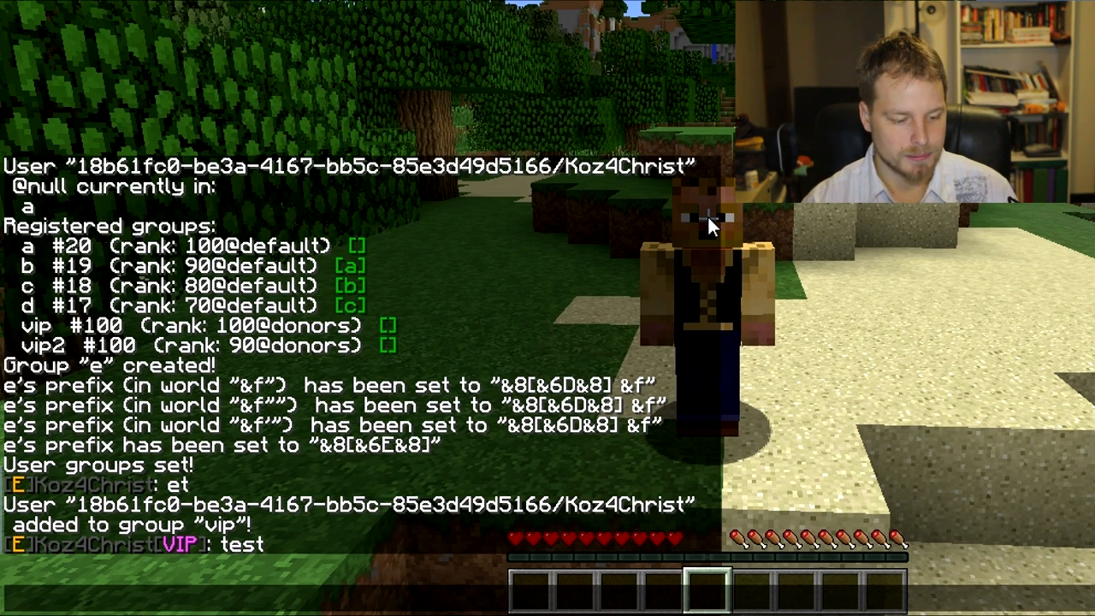
pyautogui.write('/')
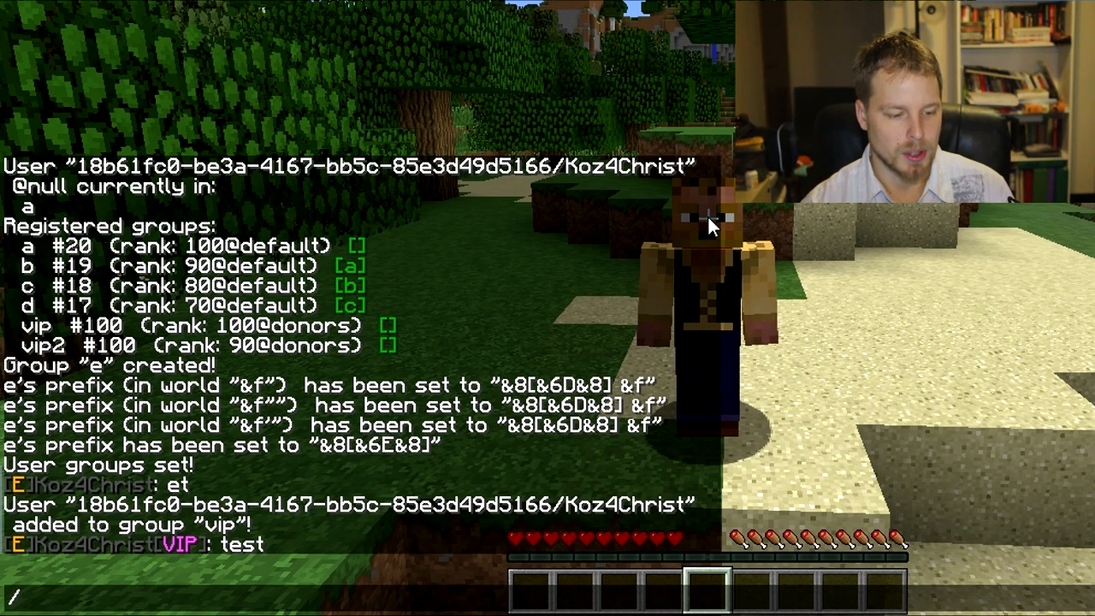
pyautogui.write('pex group e add essetni')
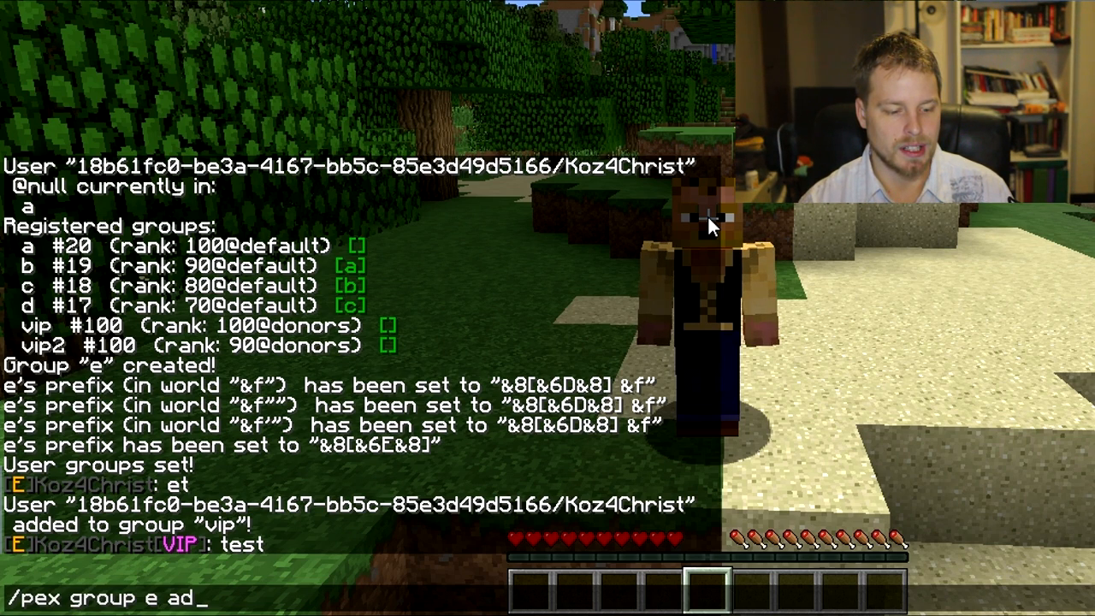
pyautogui.press('BackSpace')
pyautogui.press('BackSpace')
pyautogui.press('BackSpace')
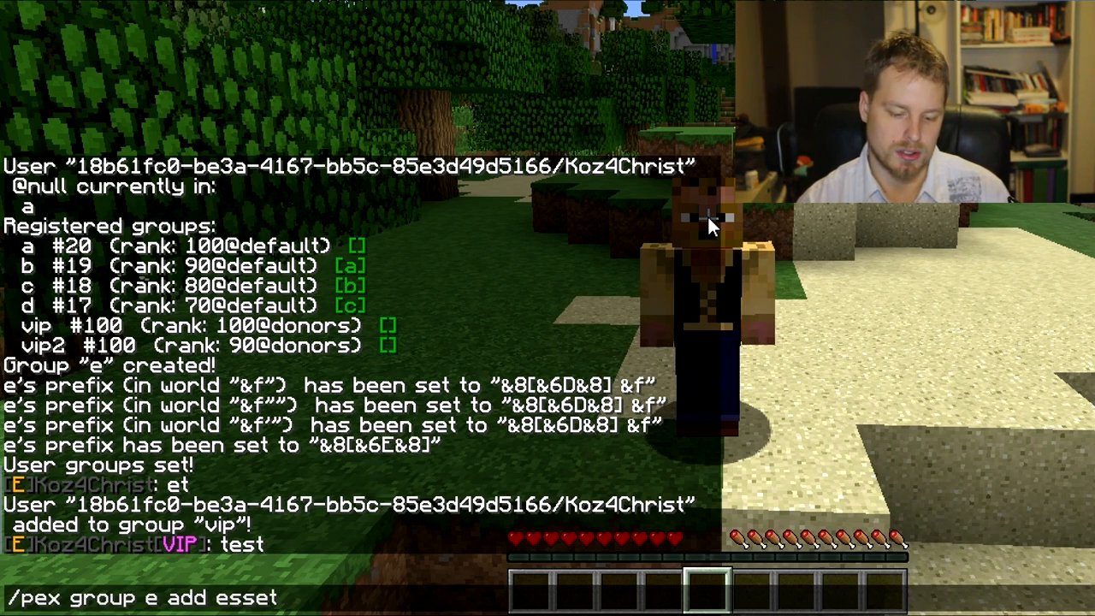
pyautogui.write('ntials .fl')
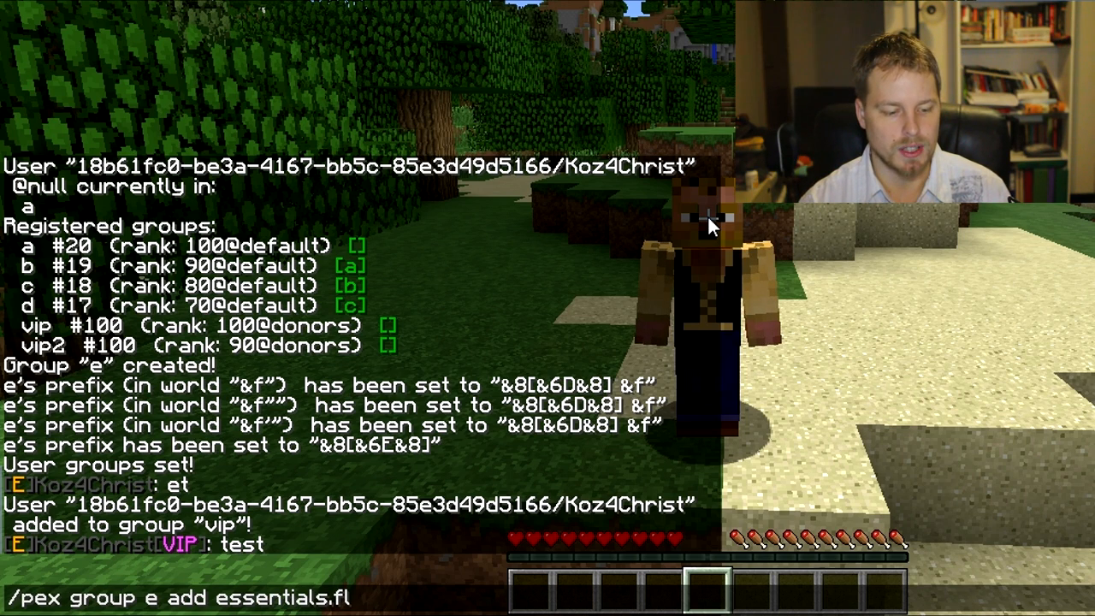
pyautogui.write('y world')
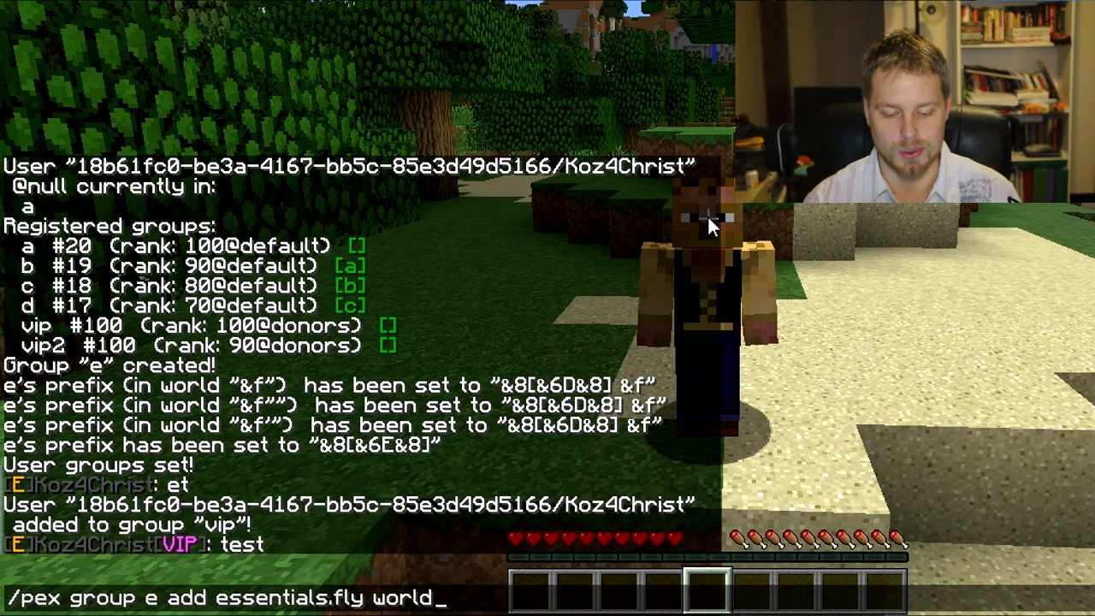
pyautogui.press('Return')
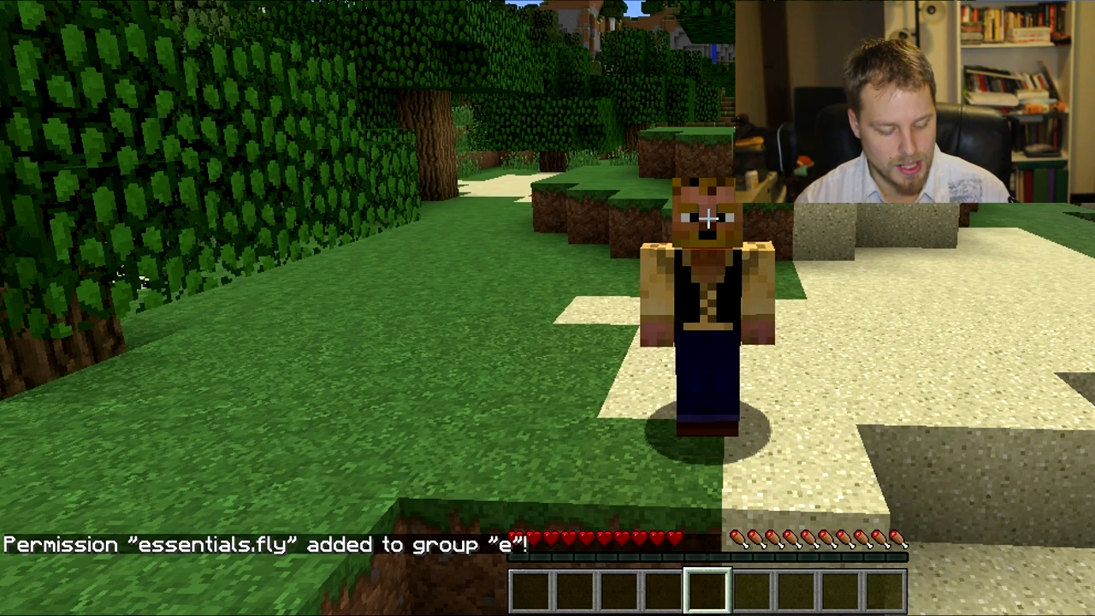
# Step: Switch to the first-person view, enable flight with /fly and take off
pyautogui.press('F1')
pyautogui.press('F1')
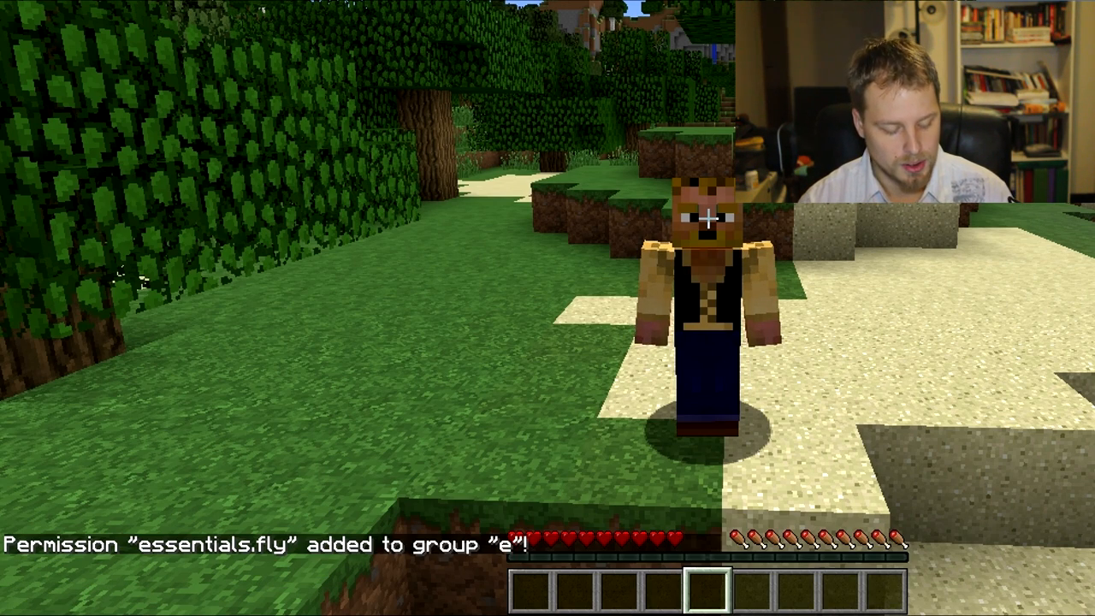
pyautogui.press('F5')
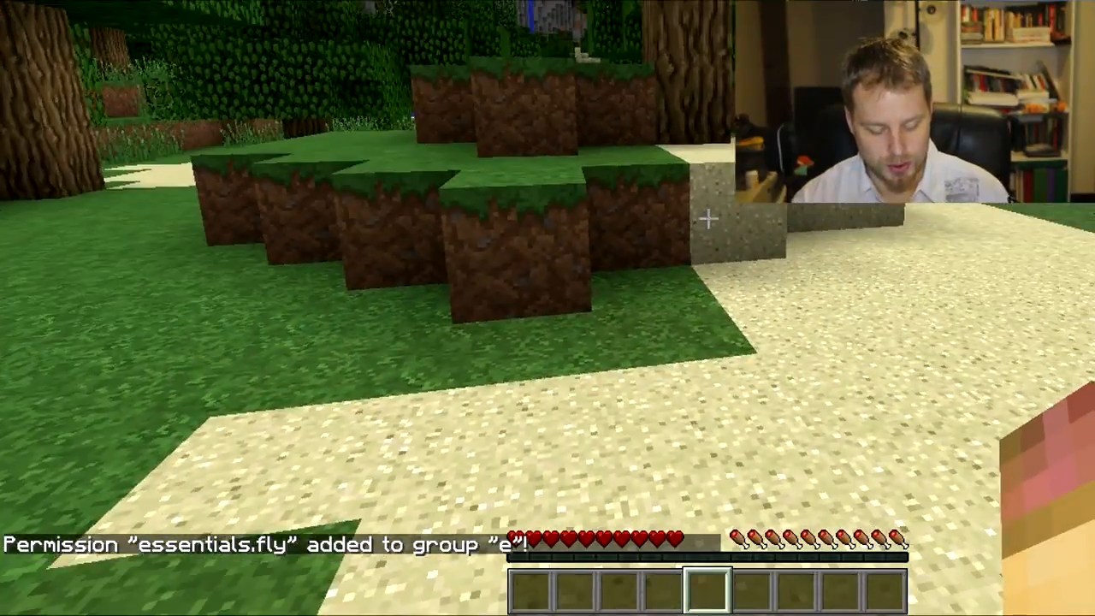
pyautogui.write('/fly')
pyautogui.press('Return')
pyautogui.press('space')
pyautogui.press('space')
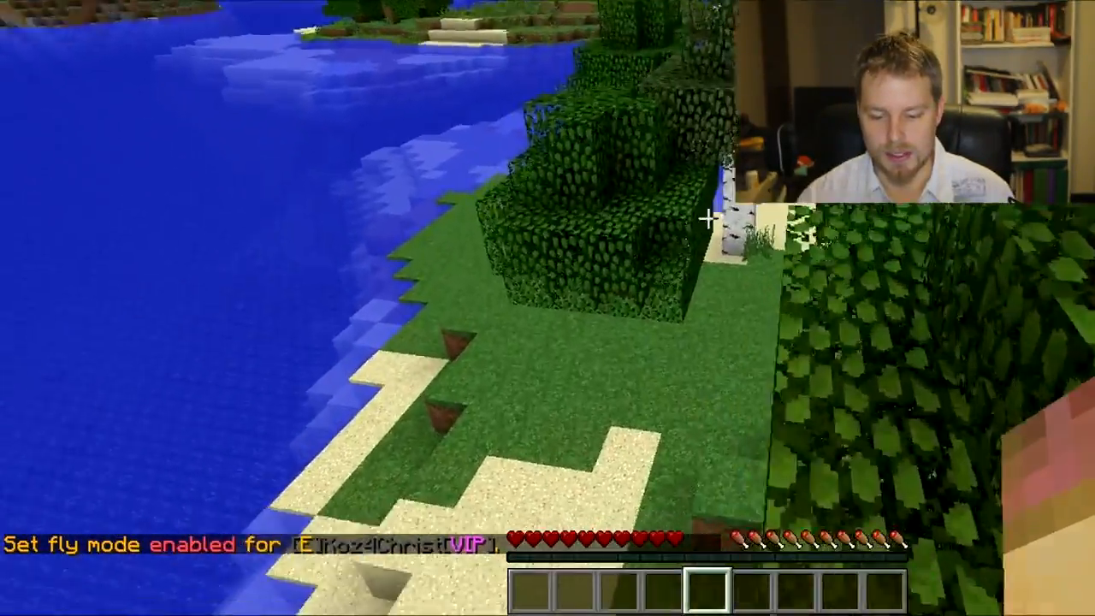
# Step: Turn flight off with /fly and teleport to the player's island with /is h
pyautogui.write('/fly')
pyautogui.press('Return')
pyautogui.write('/is h')
pyautogui.press('Return')
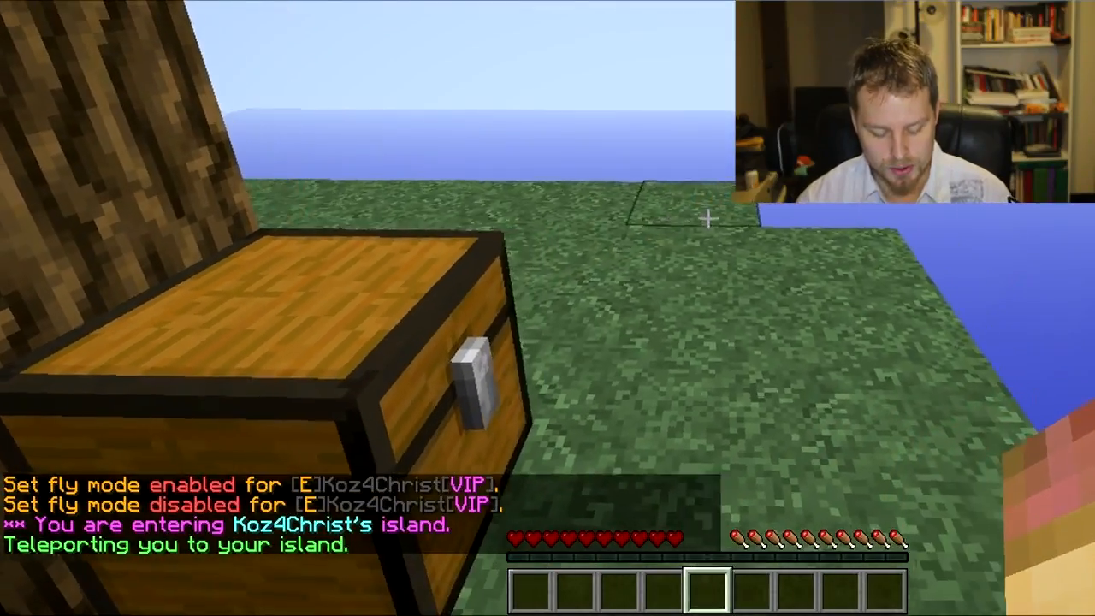
# Step: Query the island's world with /mv info and try the /fly command there
pyautogui.write('/mv info')
pyautogui.press('Return')
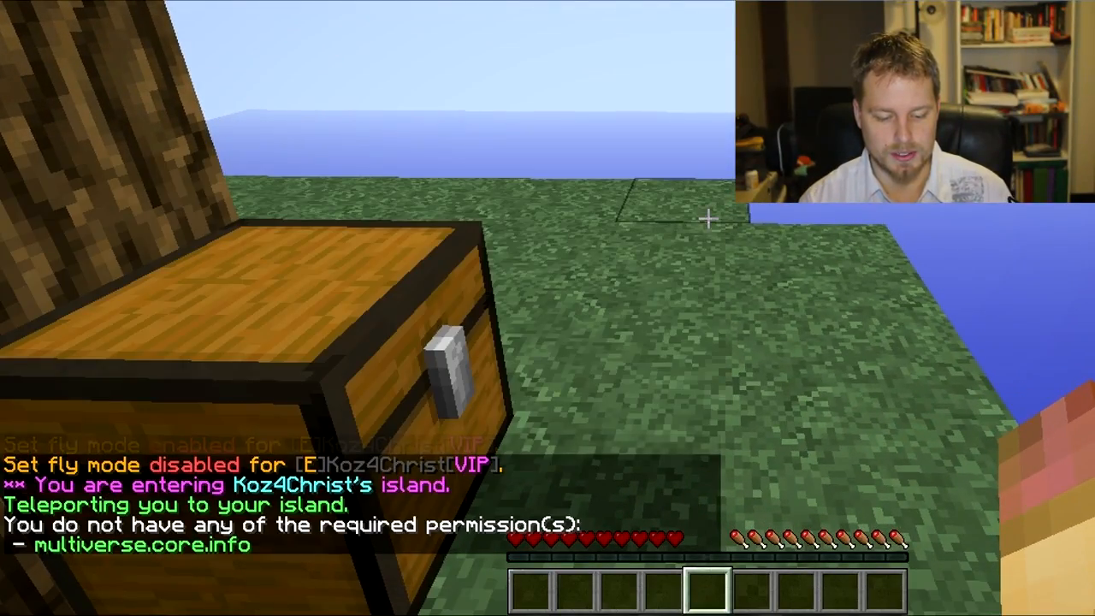
pyautogui.write('/fly')
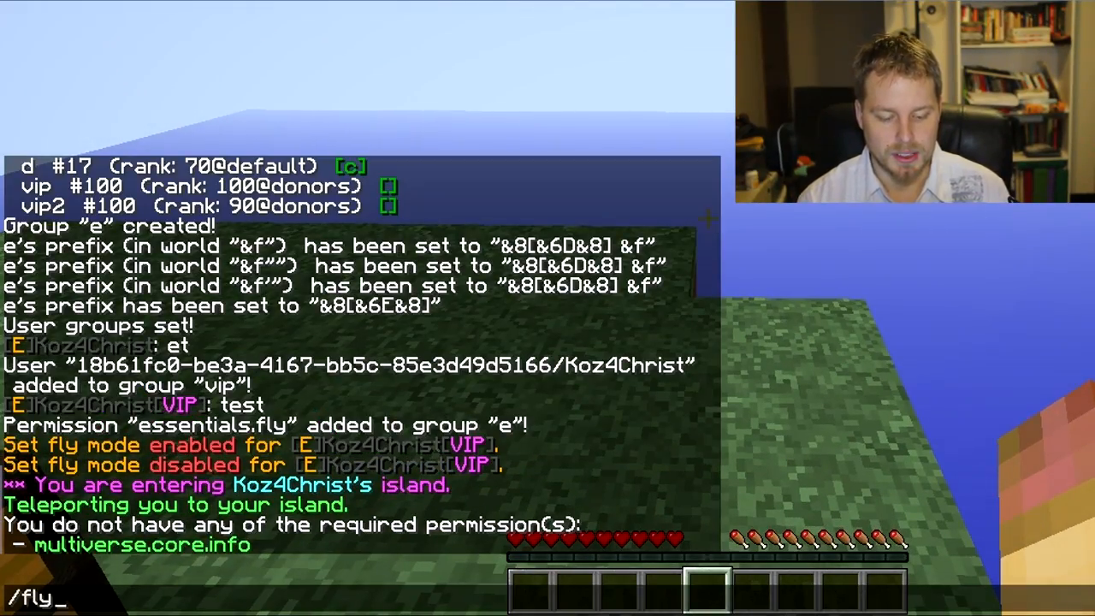
pyautogui.press('Return')
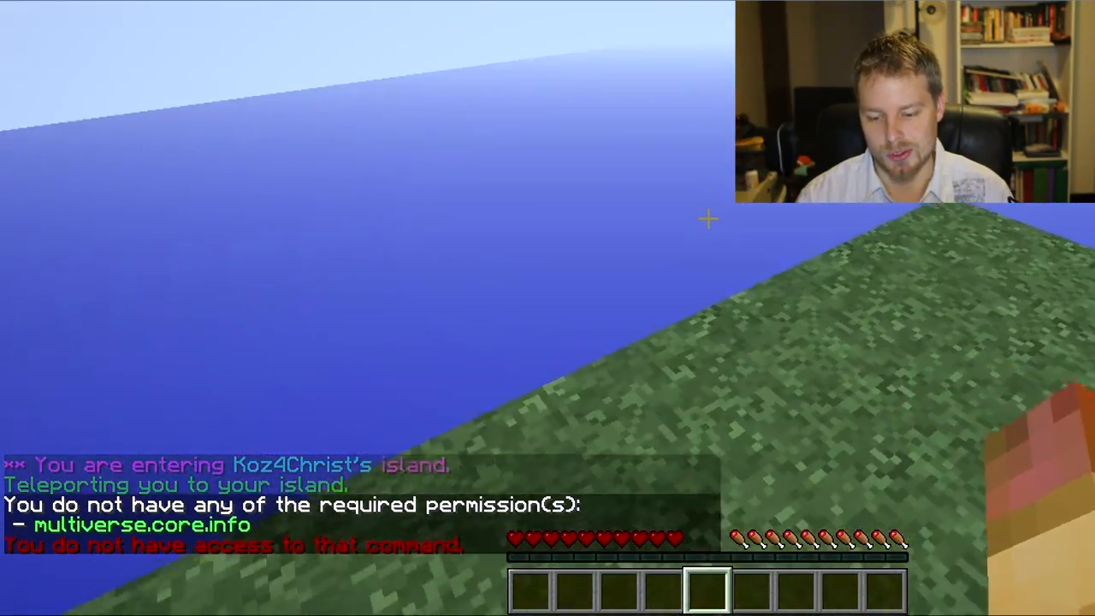
# Step: Return to the main world with /spawn, enable flight with /fly and take off
pyautogui.write('/spawn')
pyautogui.press('Return')
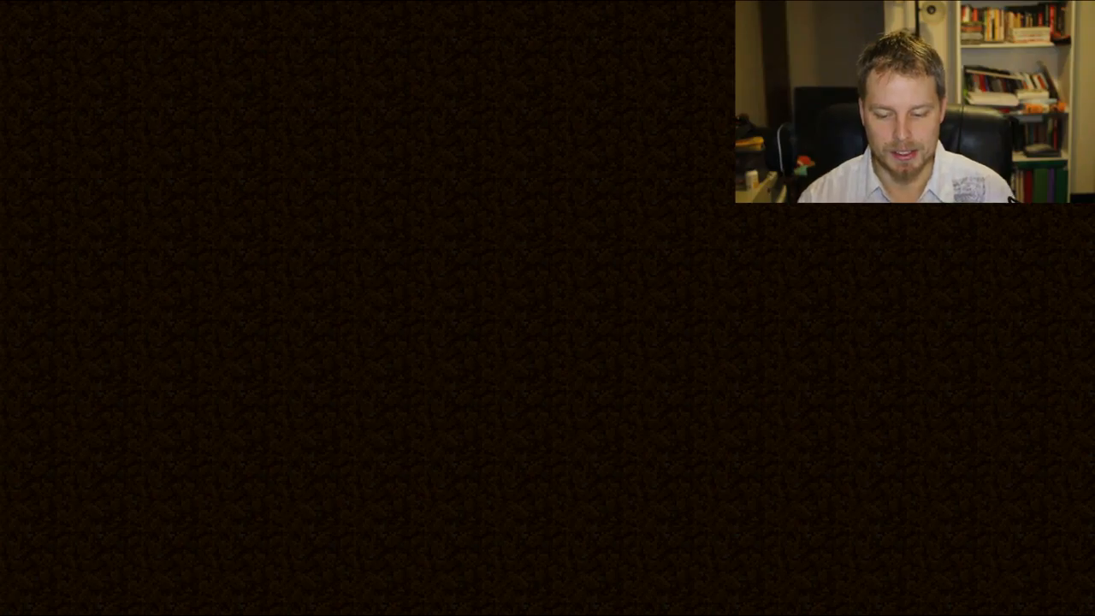
pyautogui.press('t')
pyautogui.press('Up')
pyautogui.press('Up')
pyautogui.press('Up')
pyautogui.press('Up')
pyautogui.press('Up')
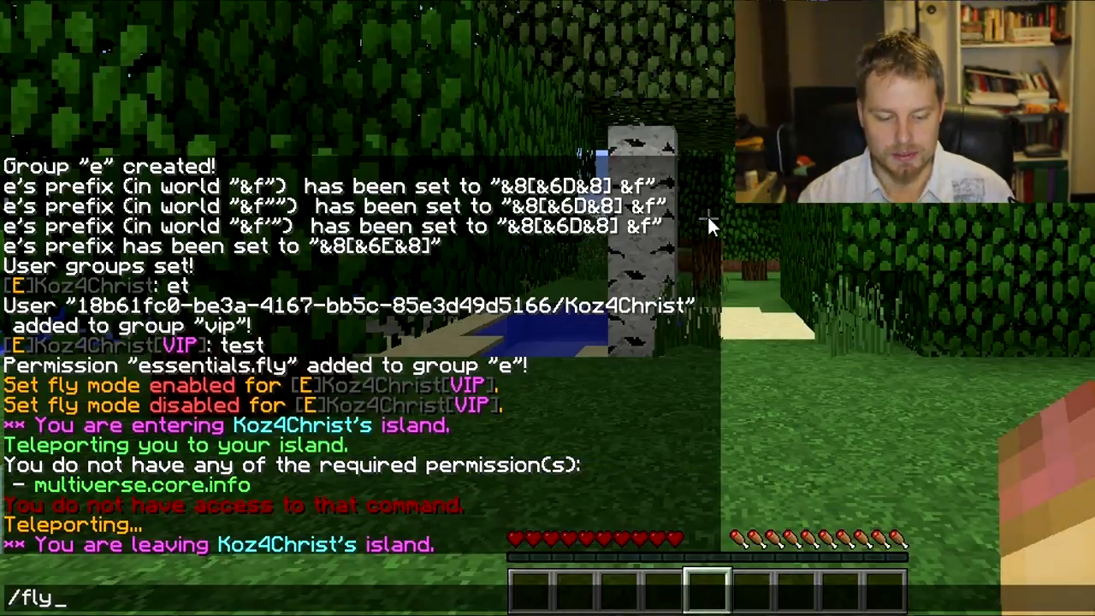
pyautogui.press('Return')
pyautogui.press('space')
pyautogui.press('space')
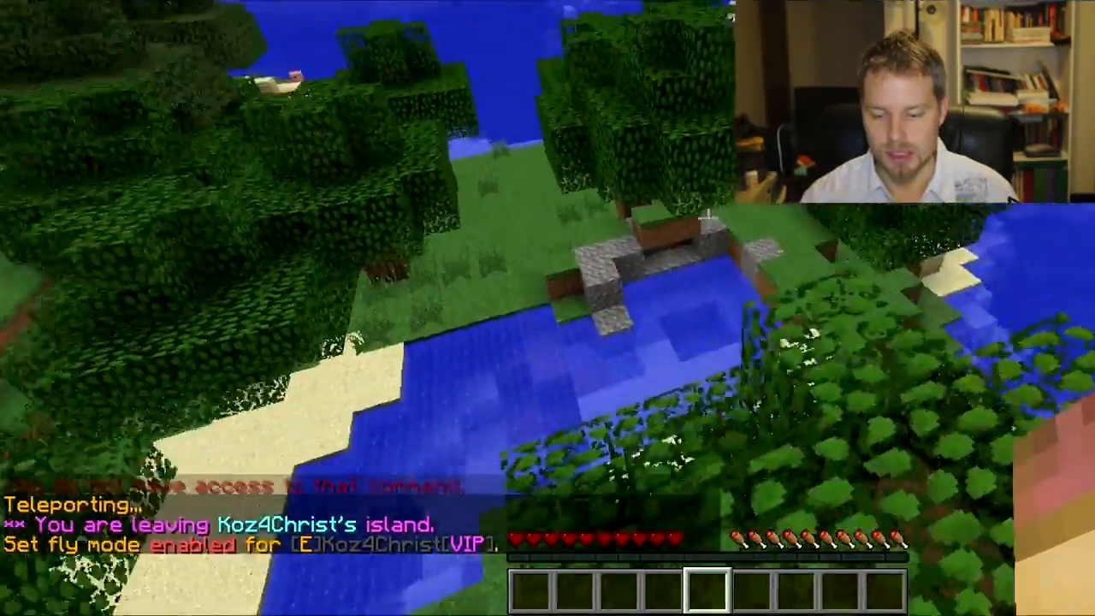
# Step: Fly forward, descend to the sandy shore and turn flight off with /fly
pyautogui.press('w')
pyautogui.press('shift')
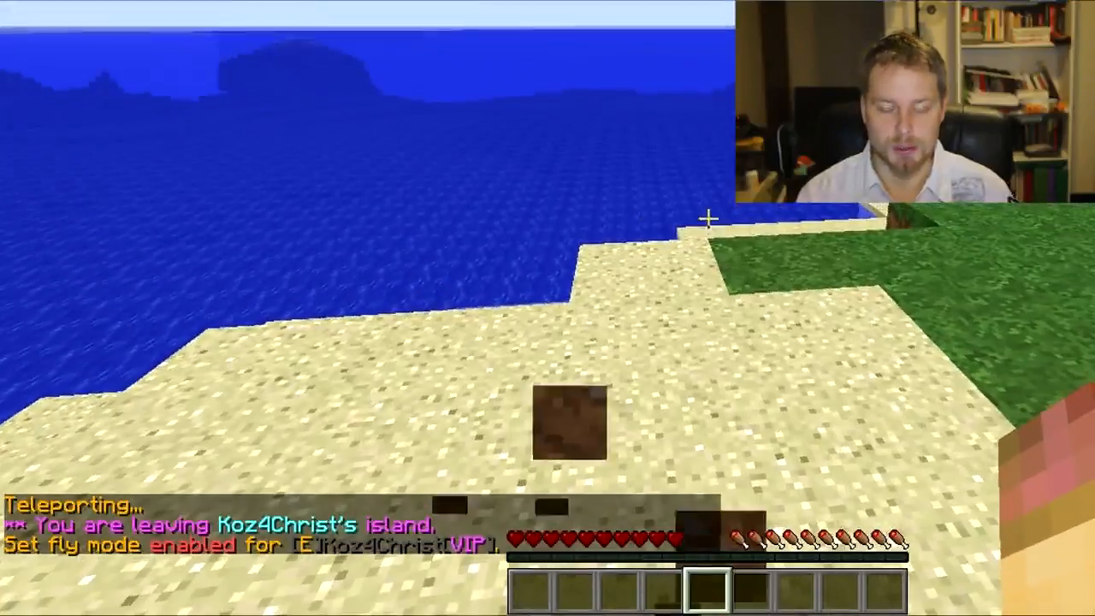
pyautogui.press('/')
pyautogui.write('fly')
pyautogui.press('Return')
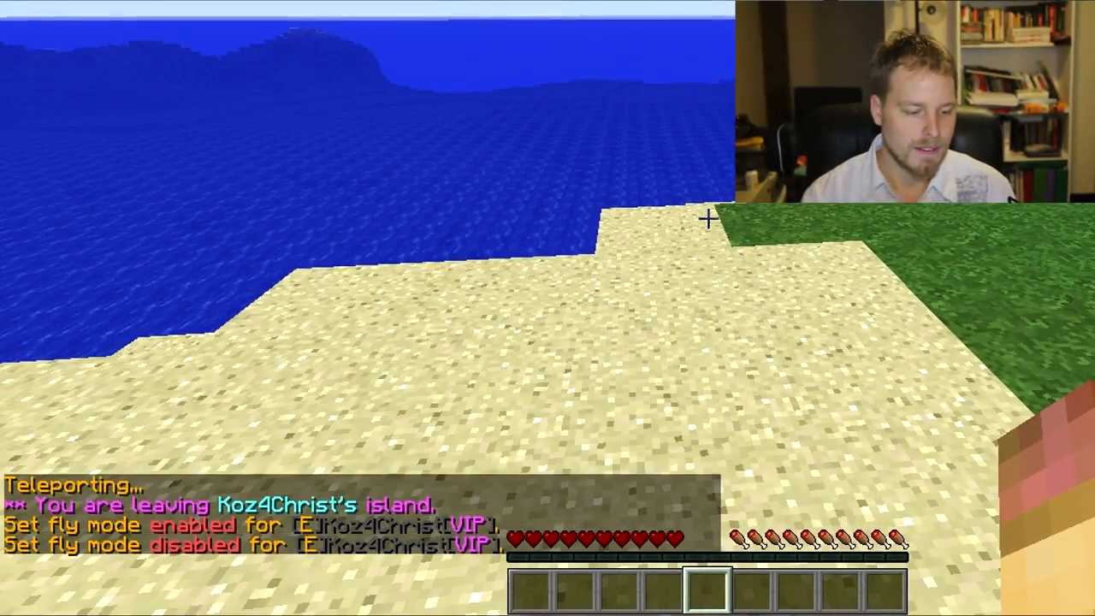
# Step: Set group e's rank to 60 with the /pex group rank command and reopen the chat entry
pyautogui.press('t')
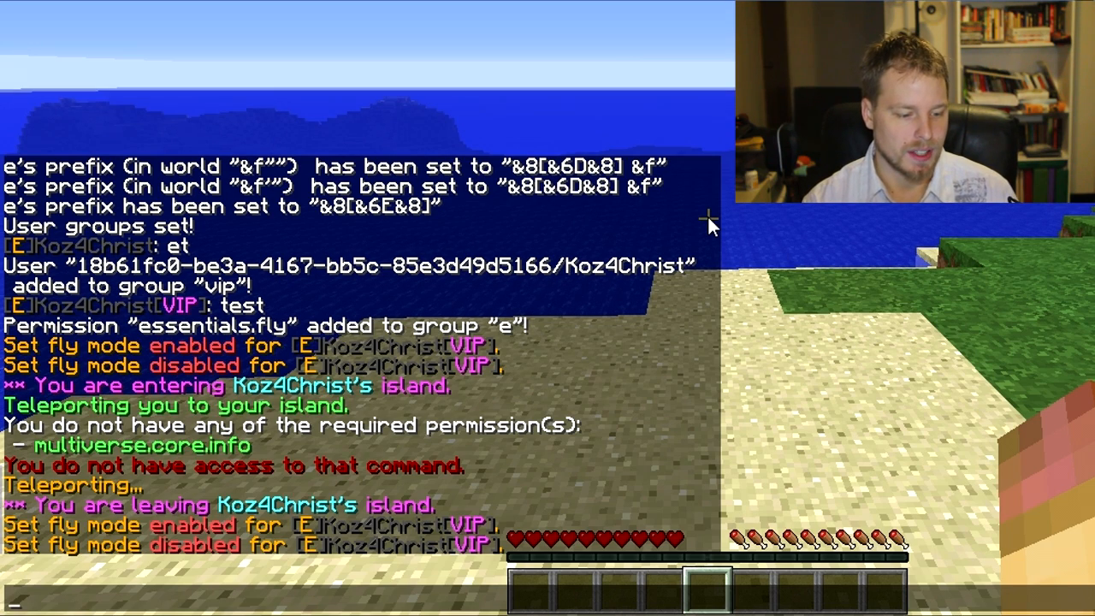
pyautogui.write('/')
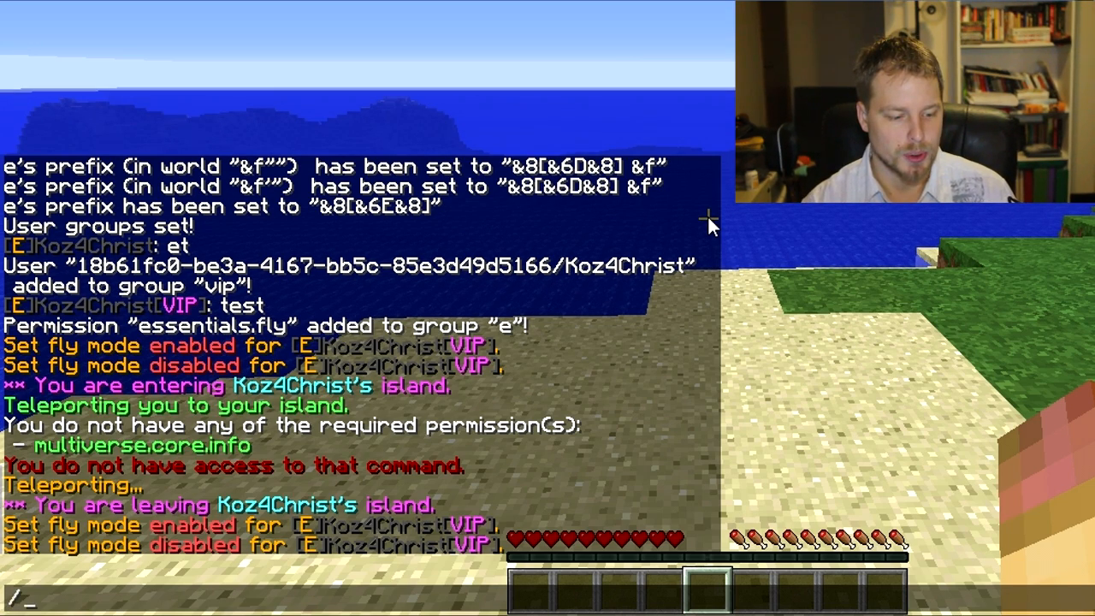
pyautogui.write('pex group e')
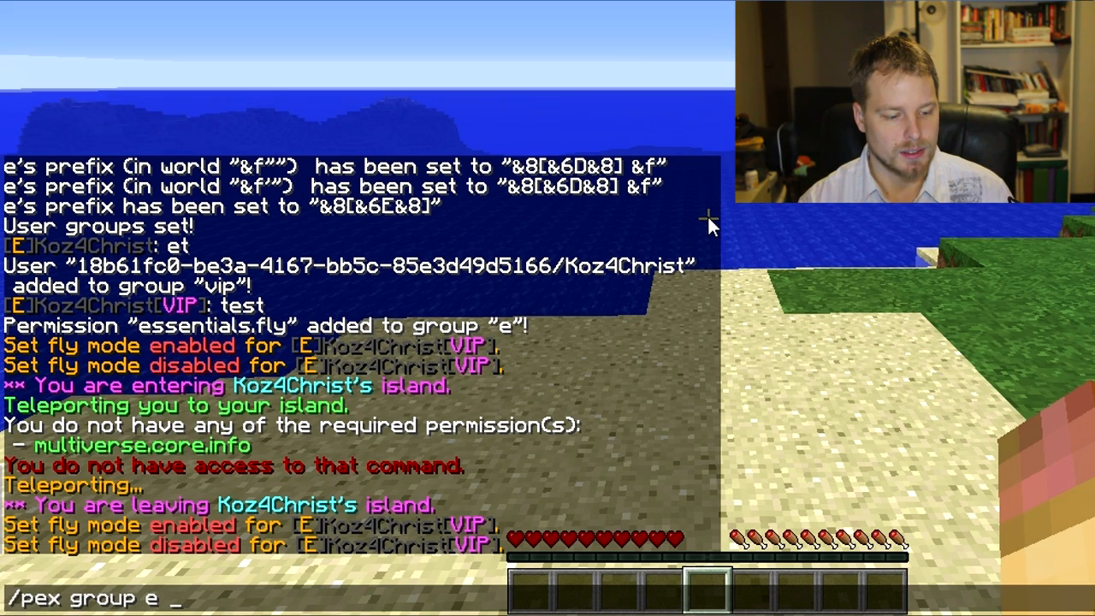
pyautogui.write(' rank')
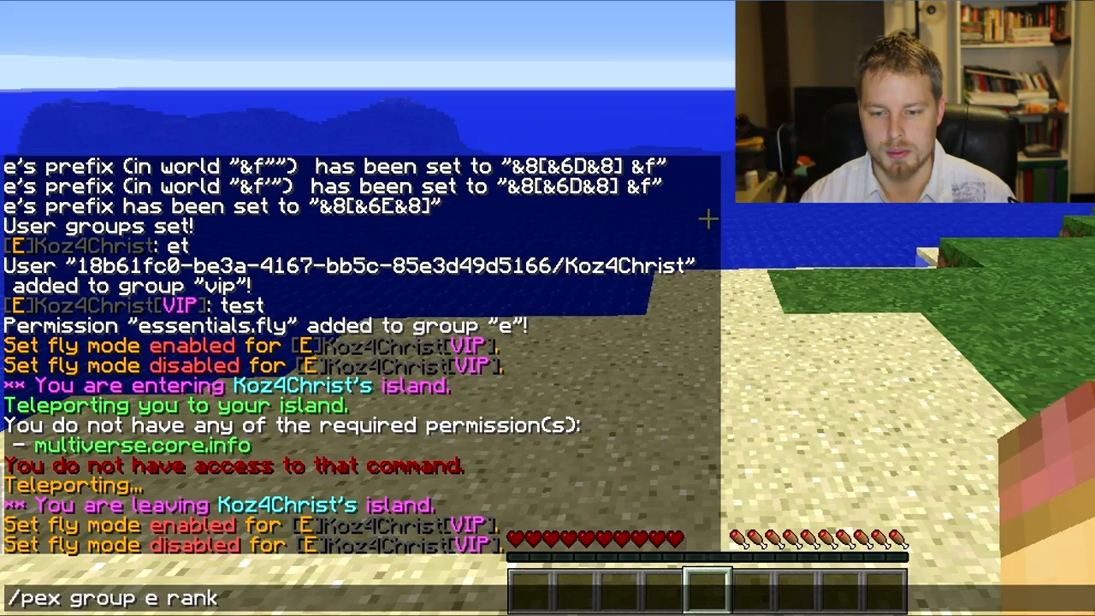
pyautogui.write('60')
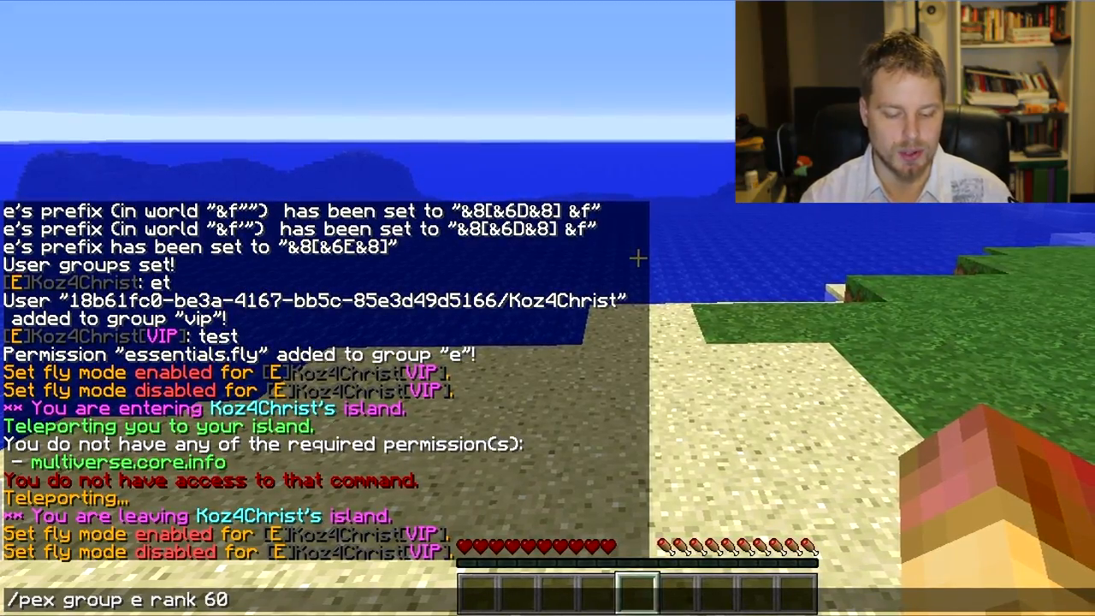
pyautogui.press('Return')
pyautogui.press('t')
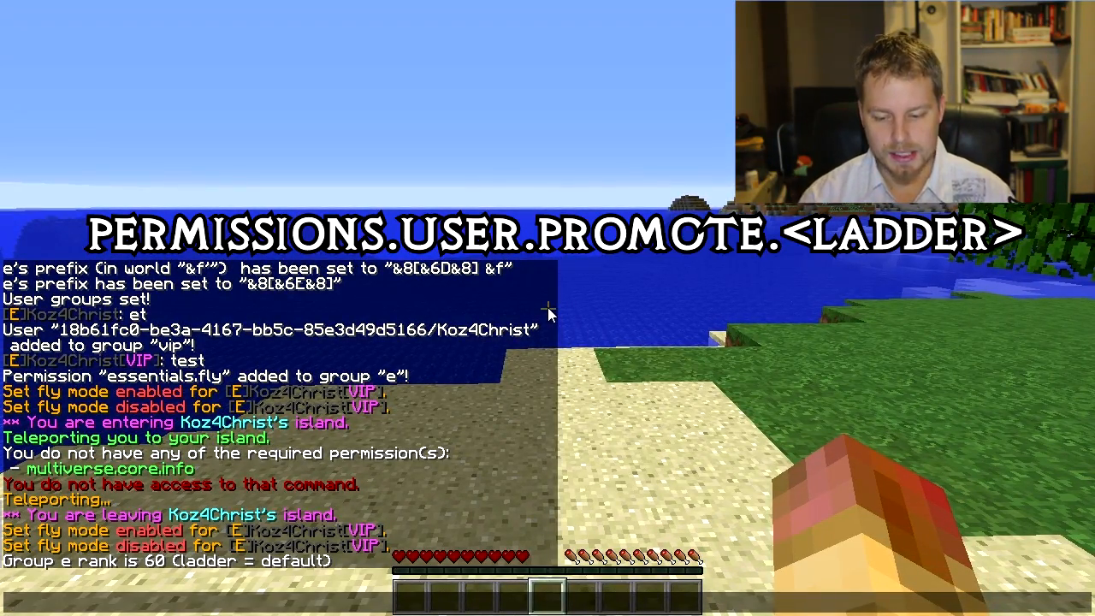
# Step: Set group e's weight to 16 with the /pex group set weight command and close the chat entry
pyautogui.press('Escape')
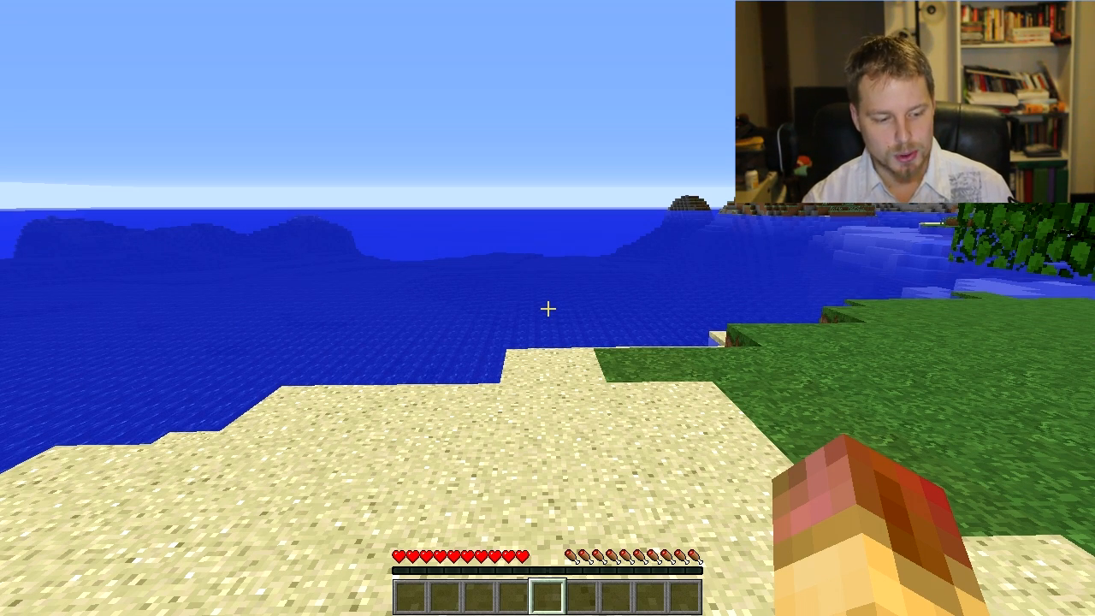
pyautogui.press('/')
pyautogui.write('pex group ')
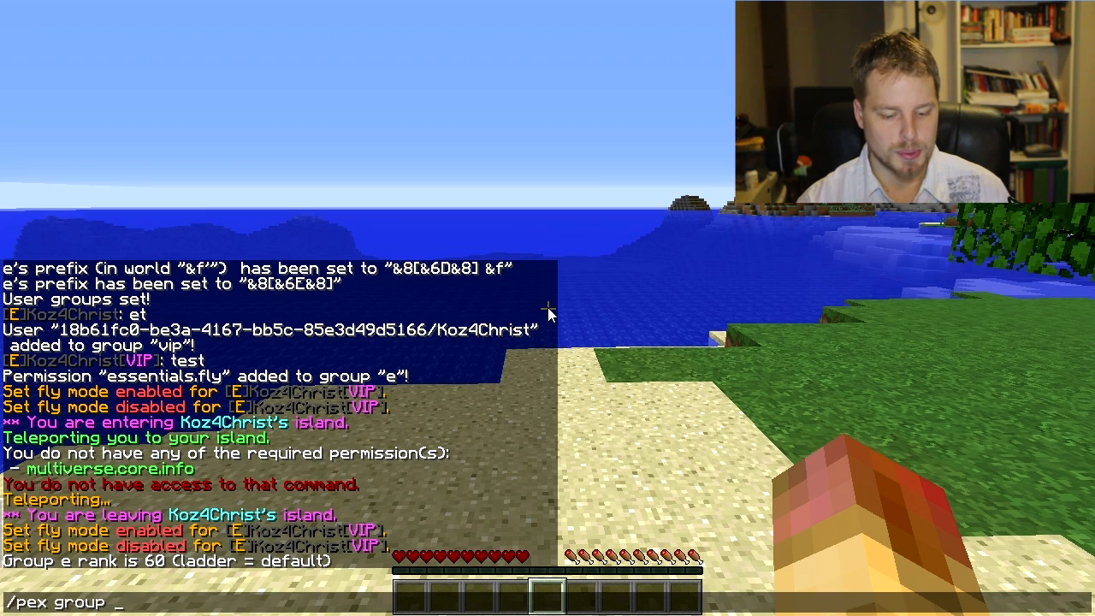
pyautogui.write('e')
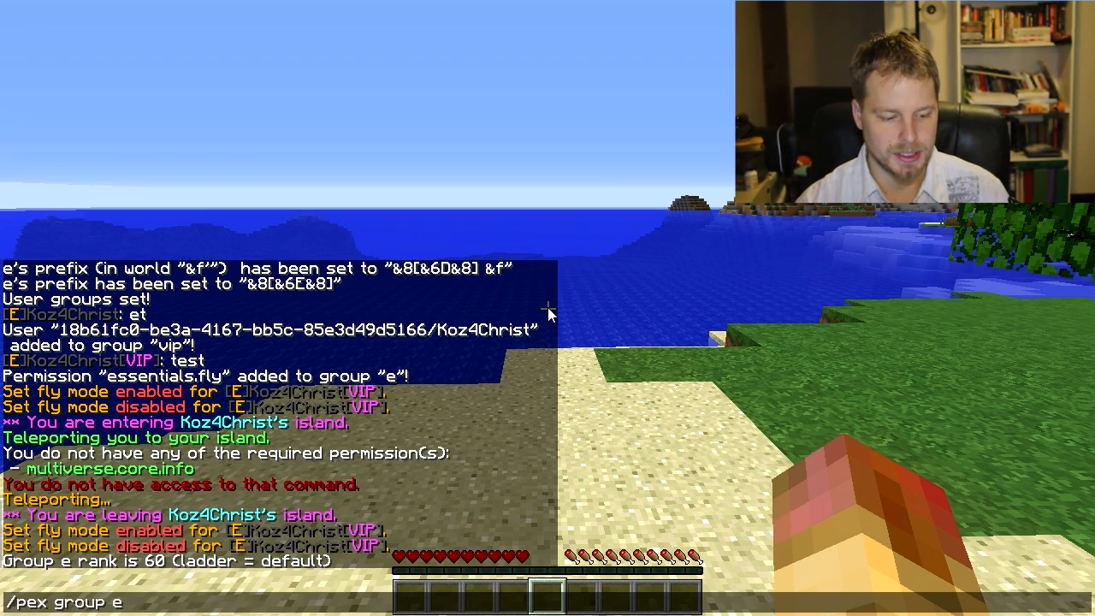
pyautogui.write(' set weight')
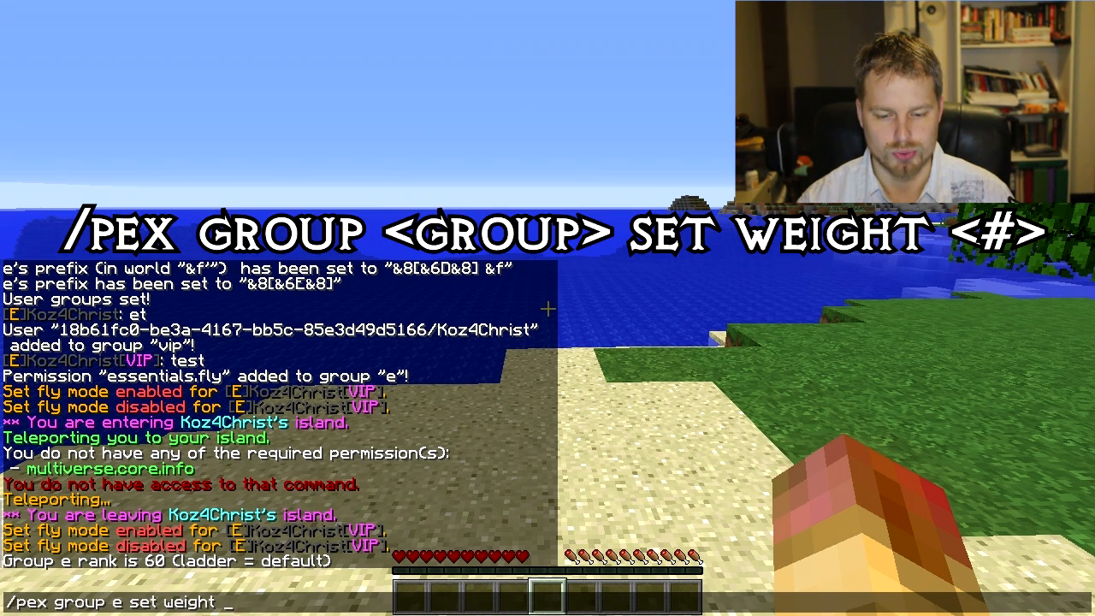
pyautogui.write('16')
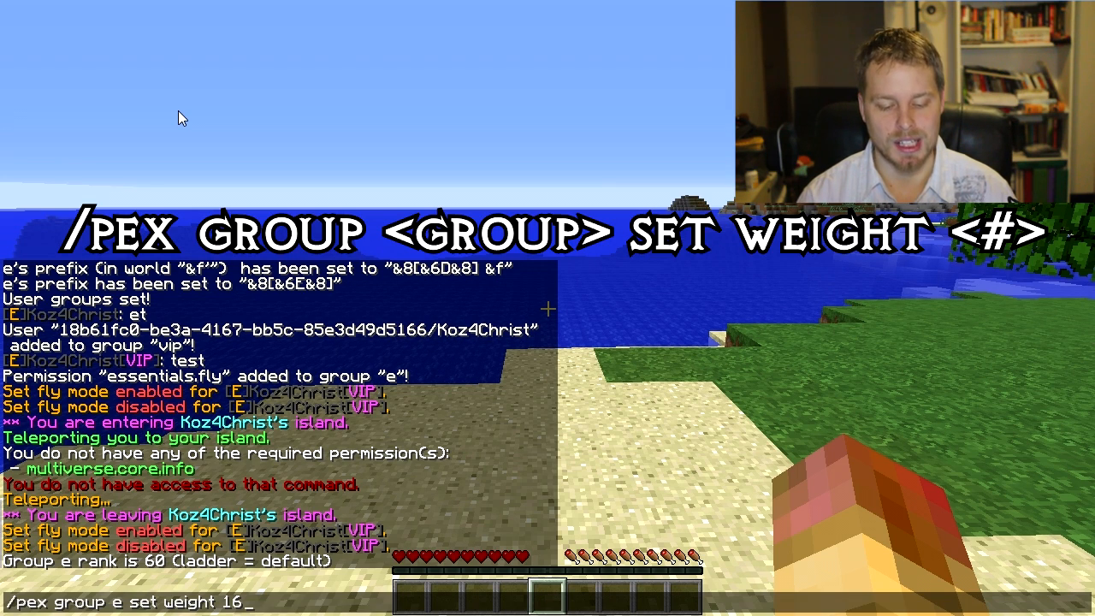
pyautogui.press('Return')
pyautogui.press('t')
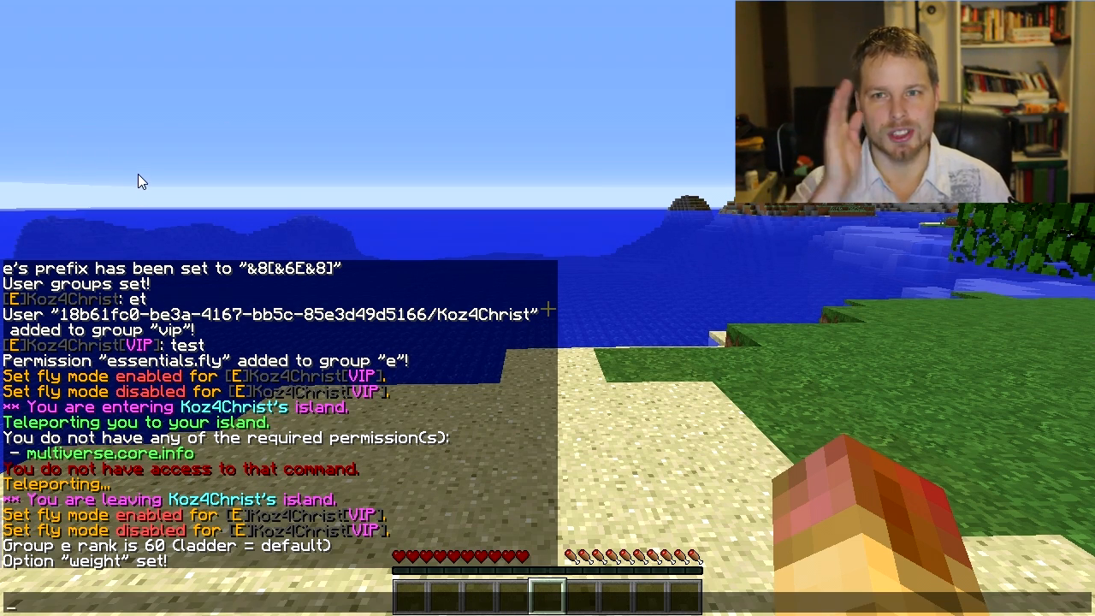
pyautogui.press('Escape')
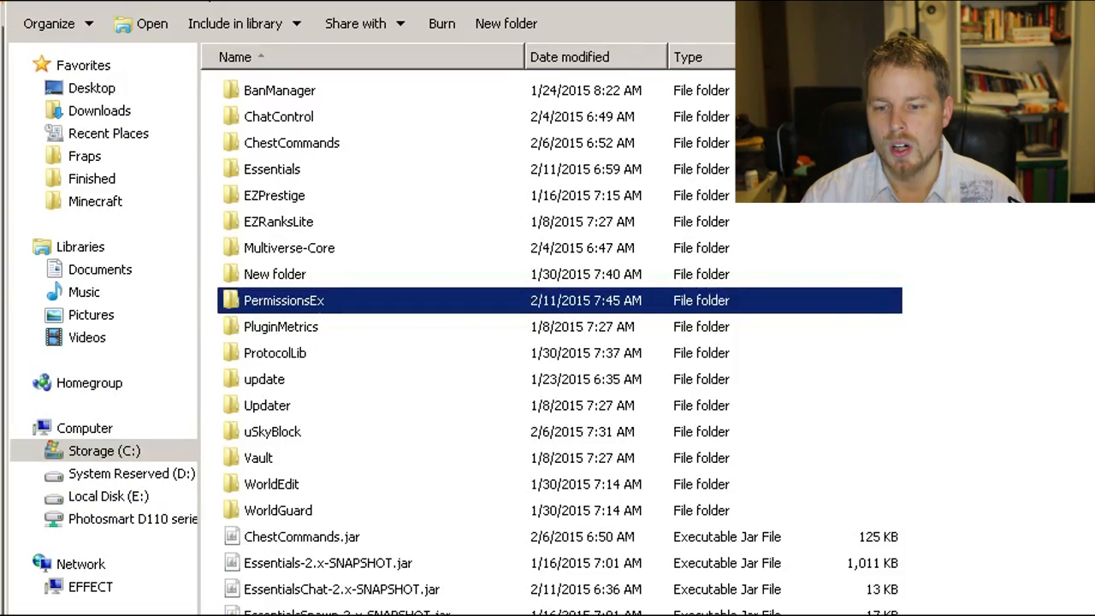
# Step: Switch to the server folder in Windows Explorer and open config.yml from plugins/PermissionsEx
pyautogui.press('BackSpace')
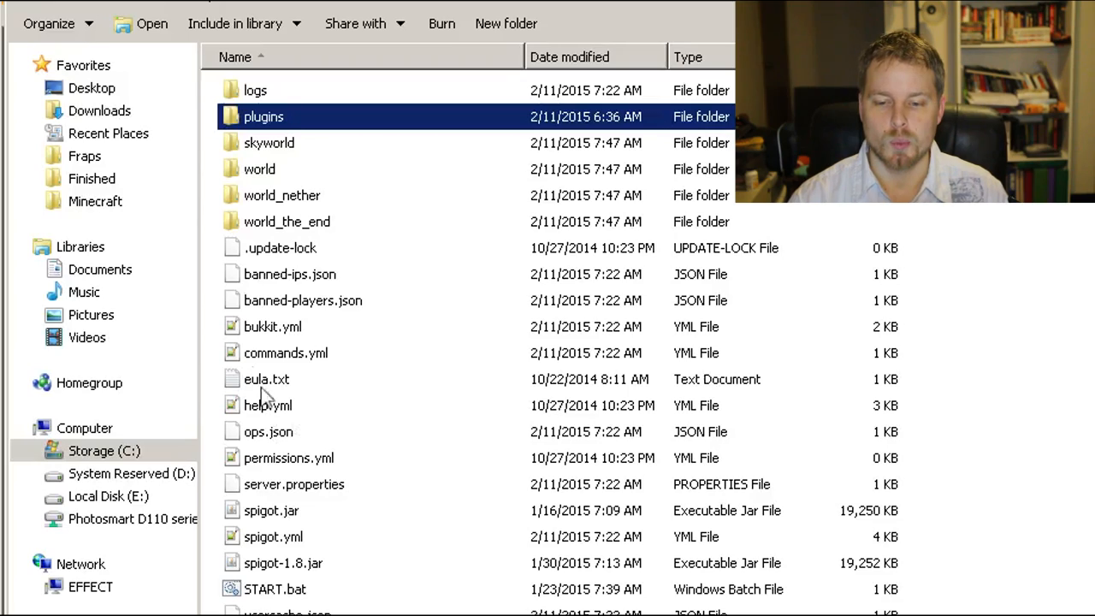
pyautogui.doubleClick(261, 118)
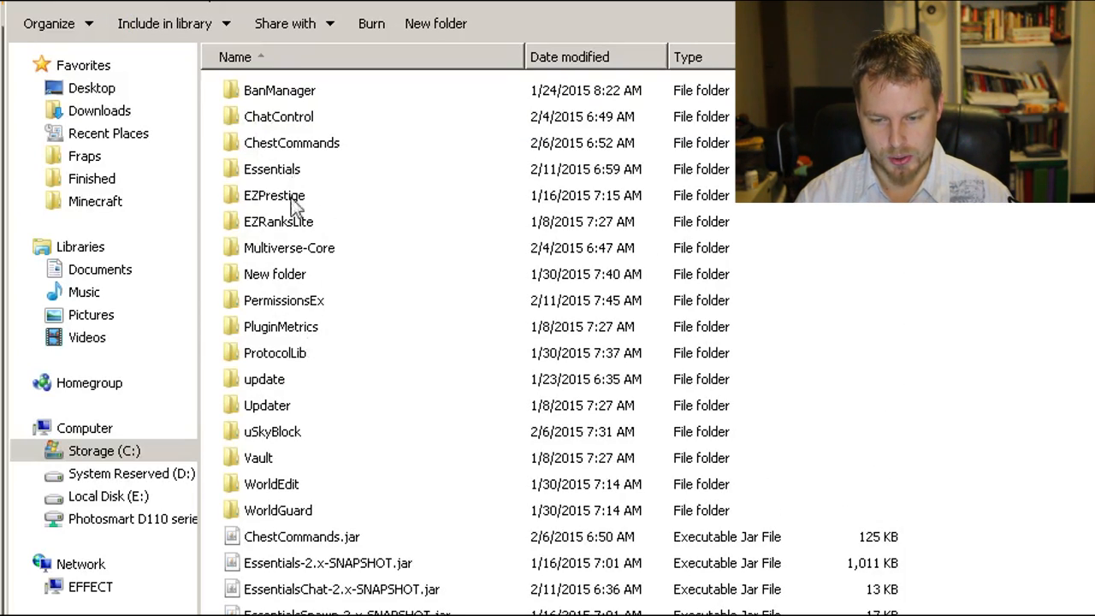
pyautogui.click(284, 303)
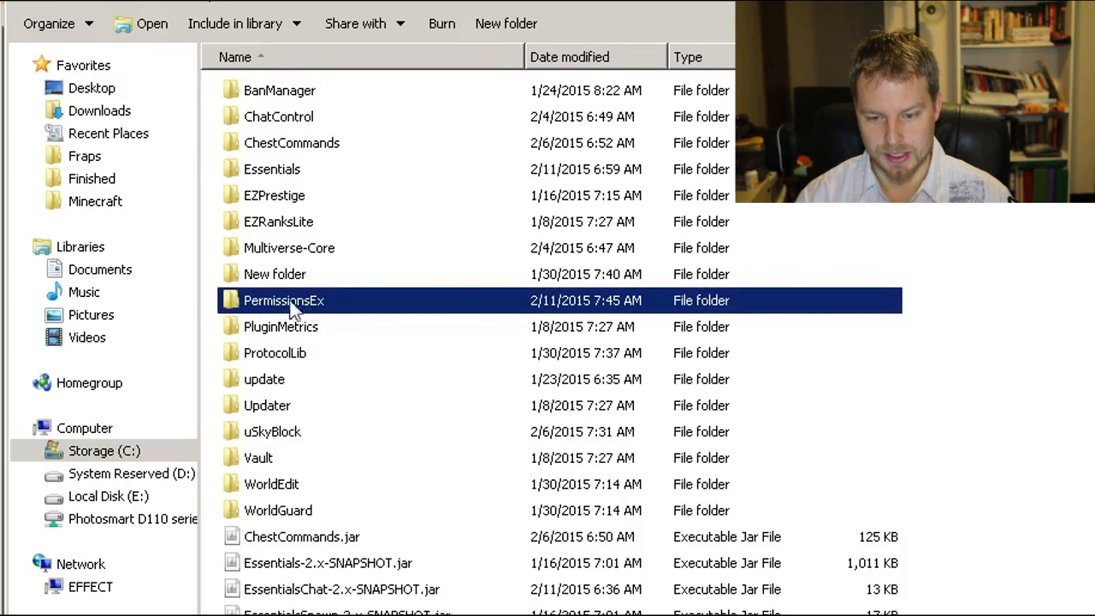
pyautogui.doubleClick(272, 306)
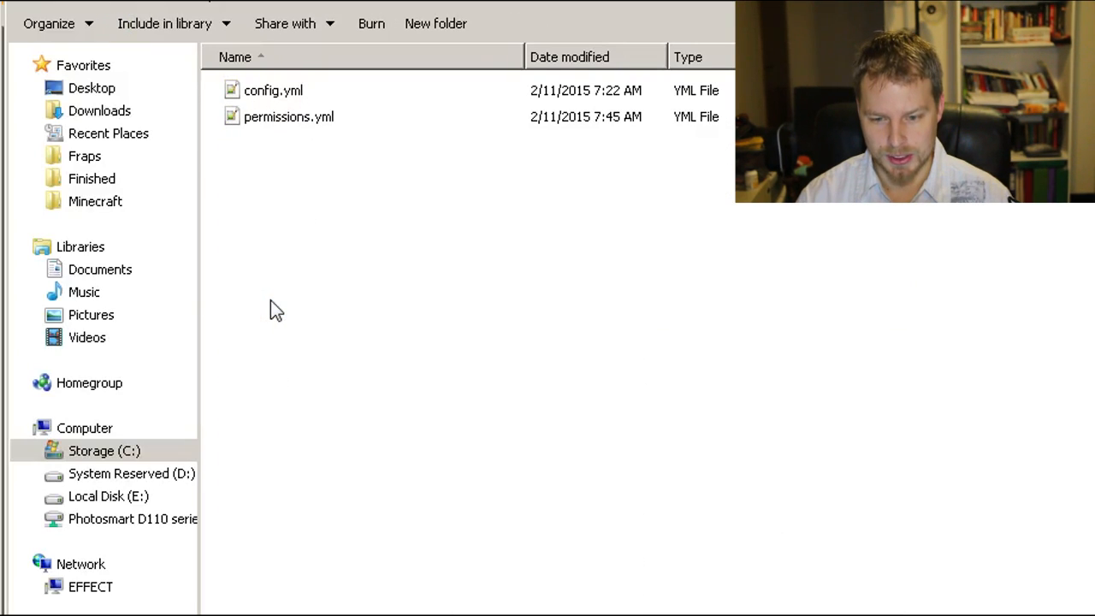
pyautogui.doubleClick(275, 94)
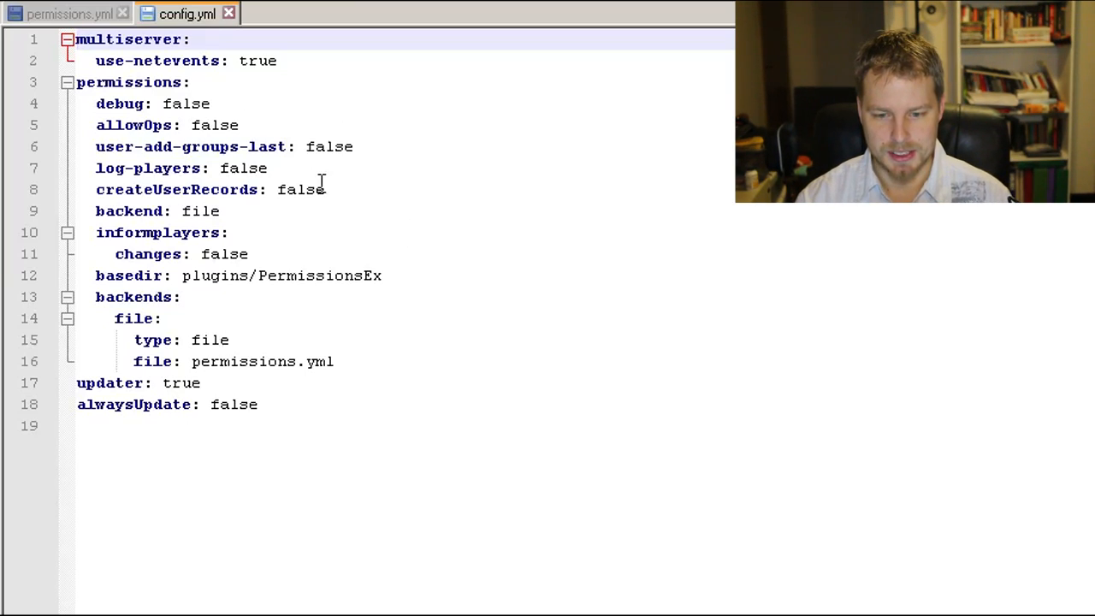
# Step: Examine the allowOps setting under permissions in config.yml
pyautogui.click(262, 125)
pyautogui.doubleClick(213, 125)
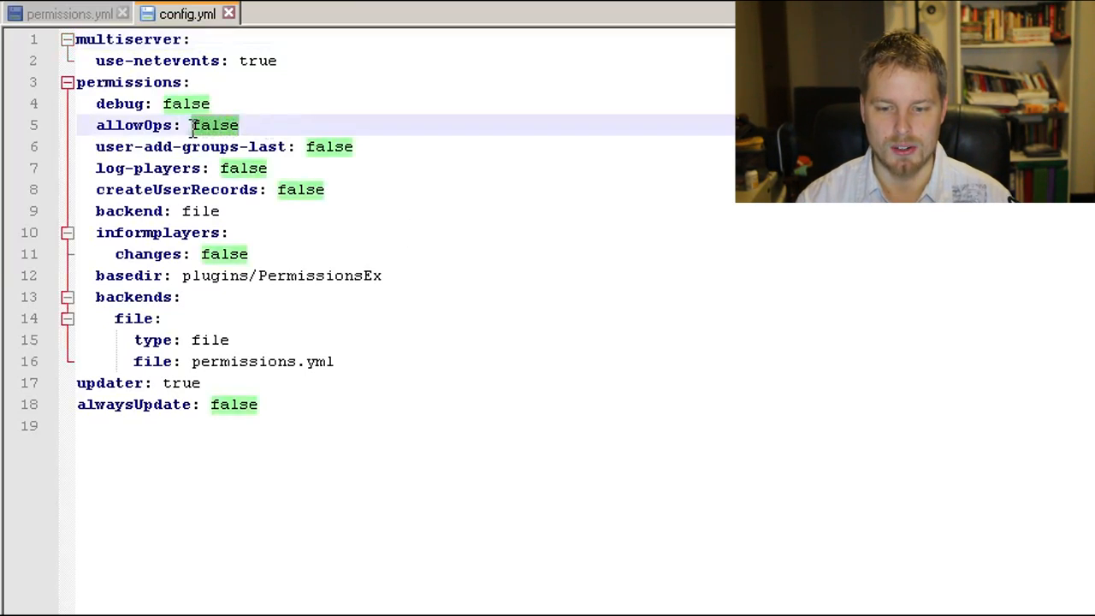
pyautogui.click(269, 125)
pyautogui.doubleClick(213, 125)
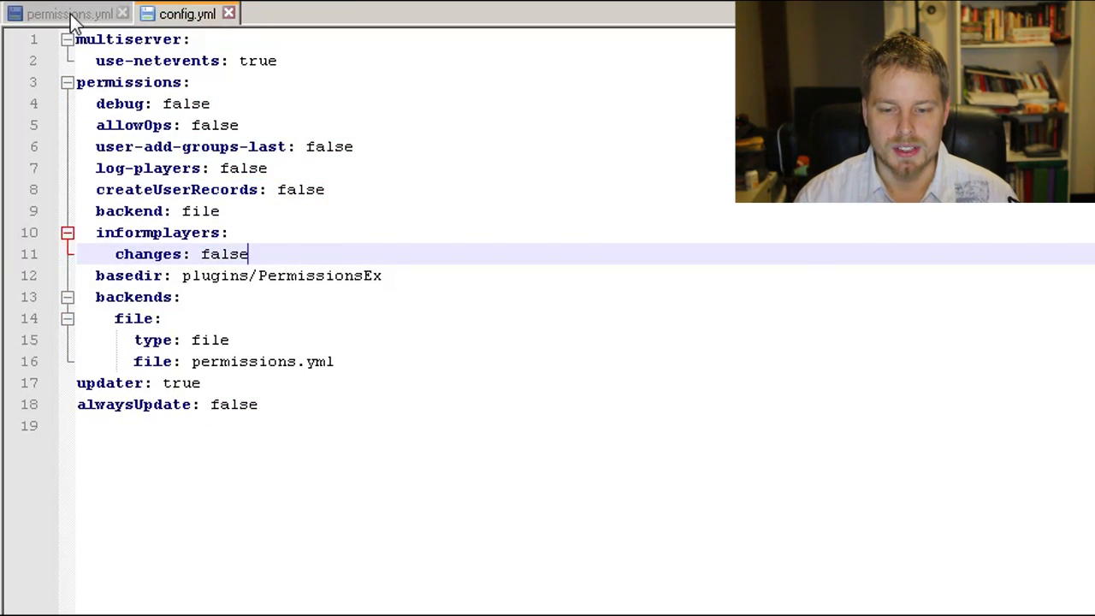
# Step: Switch to permissions.yml, look over its users section and return to the start of the file
pyautogui.click(72, 15)
pyautogui.scroll(7, 553, 337)
pyautogui.scroll(-8, 556, 339)
pyautogui.scroll(-9, 556, 339)
pyautogui.moveTo(272, 610); pyautogui.dragTo(29, 455)
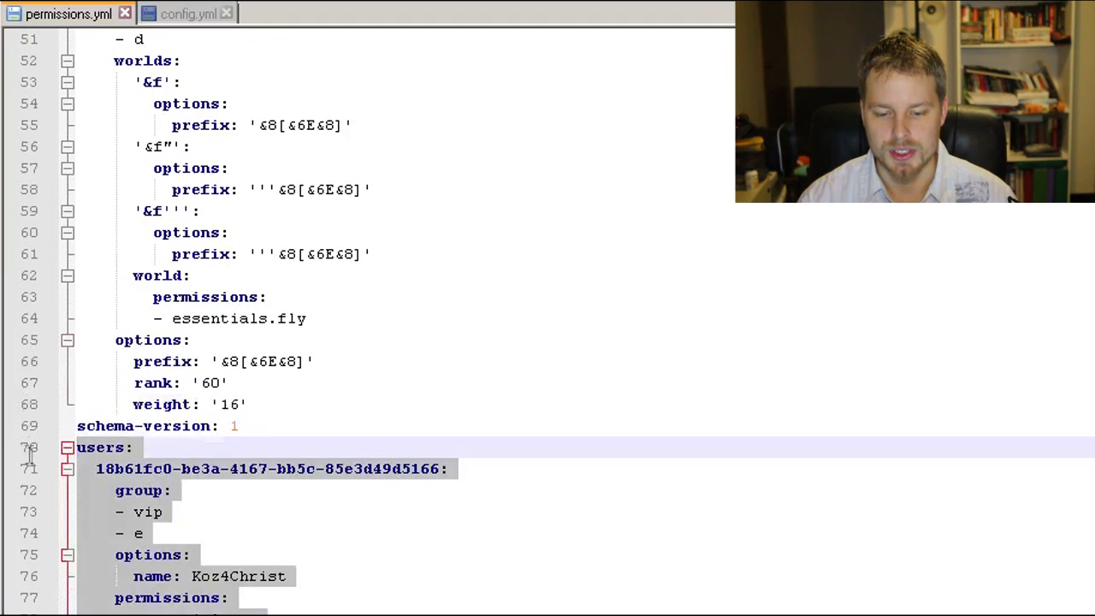
pyautogui.scroll(17, 677, 465)
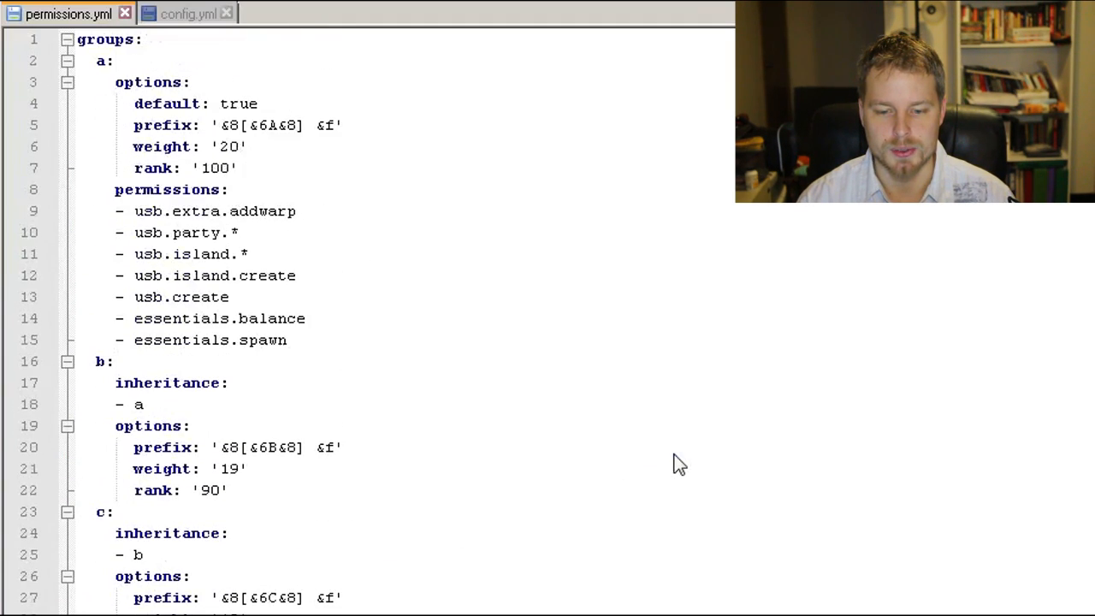
# Step: Examine group a's full block of options and permissions and compare it with group b's entries
pyautogui.click(192, 60)
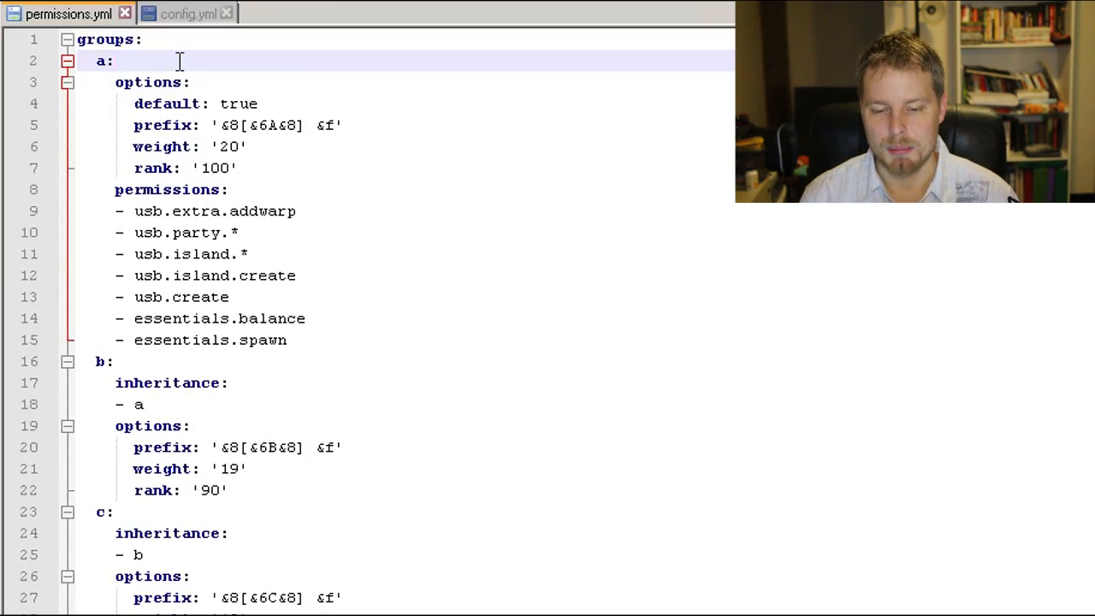
pyautogui.moveTo(316, 339); pyautogui.dragTo(77, 60)
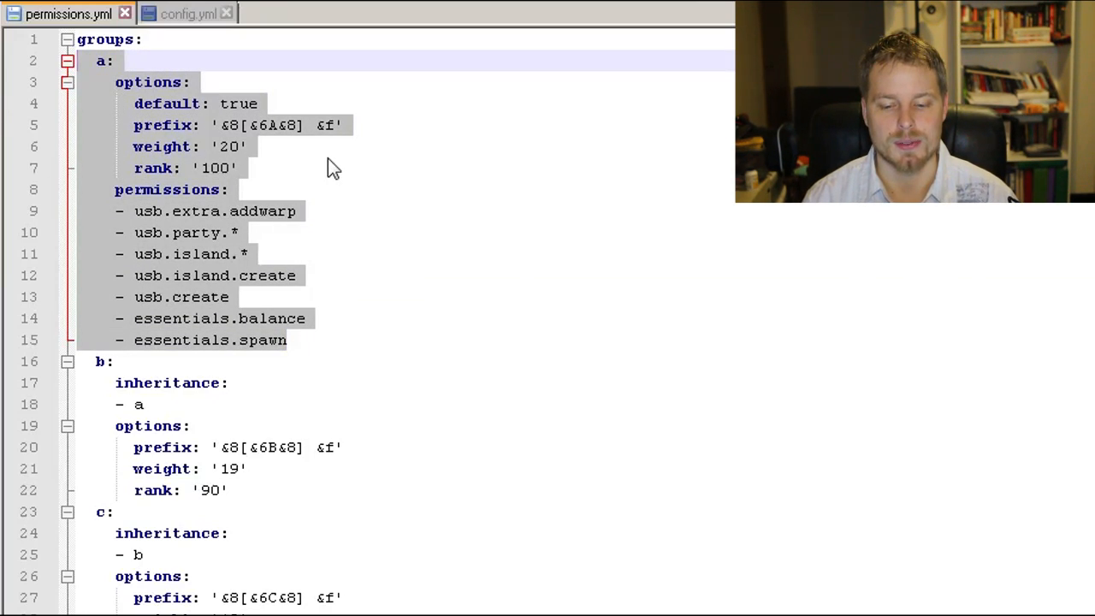
pyautogui.click(282, 109)
pyautogui.click(248, 190)
pyautogui.click(257, 491)
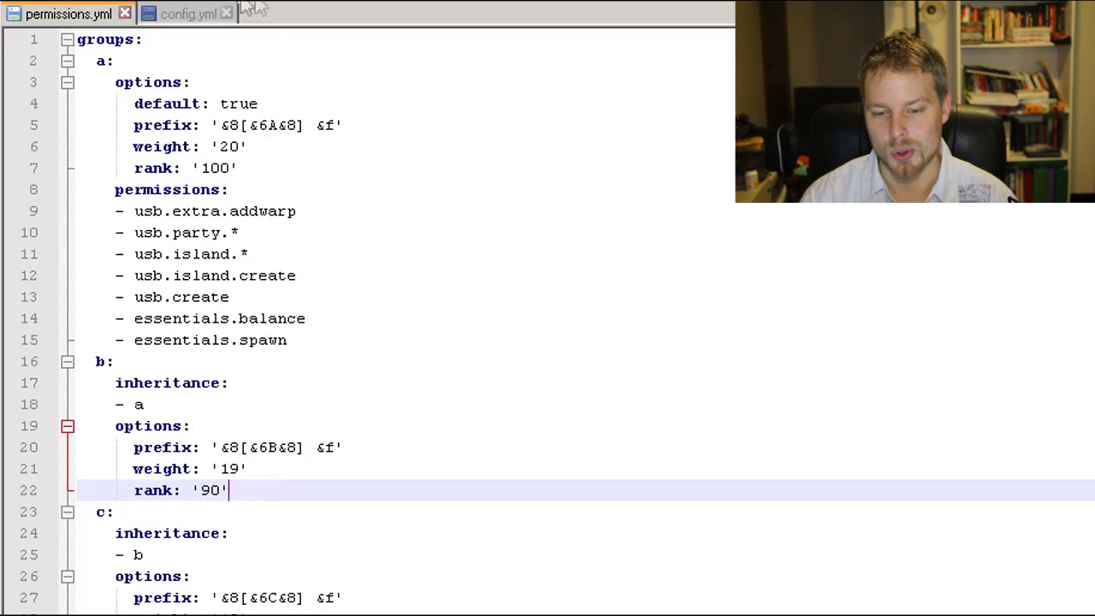
# Step: Review group a's default, prefix, weight and rank options one line at a time
pyautogui.click(90, 81)
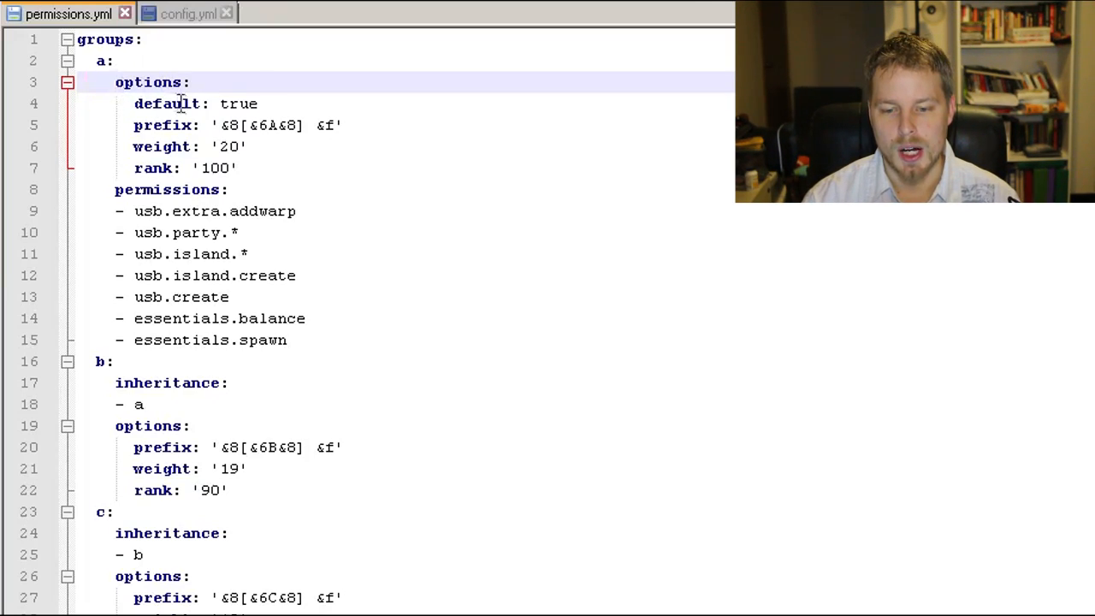
pyautogui.moveTo(261, 105); pyautogui.dragTo(136, 109)
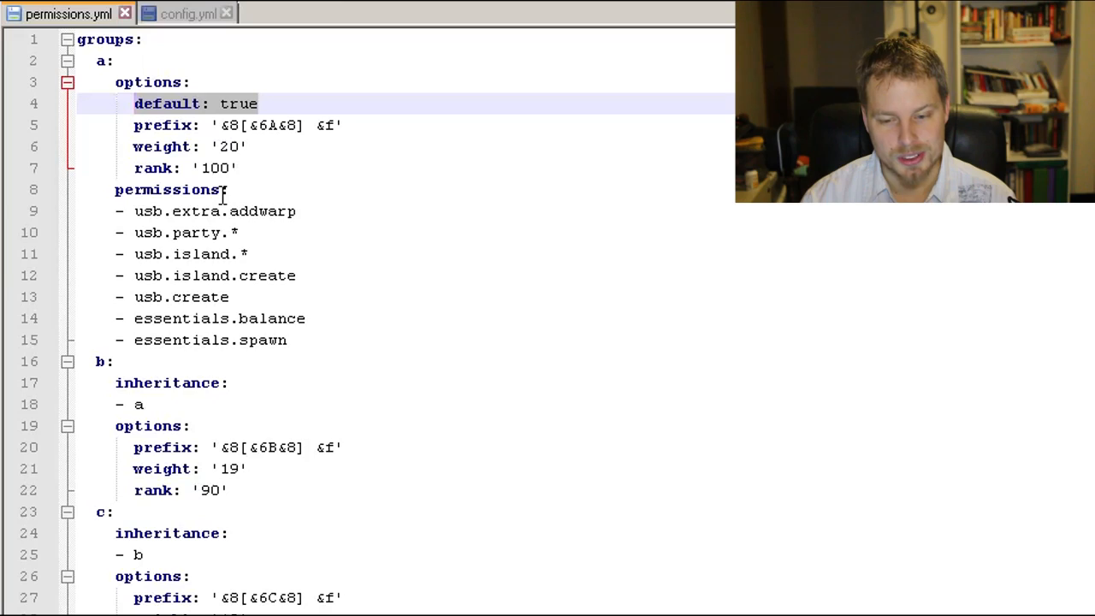
pyautogui.moveTo(345, 125); pyautogui.dragTo(44, 125)
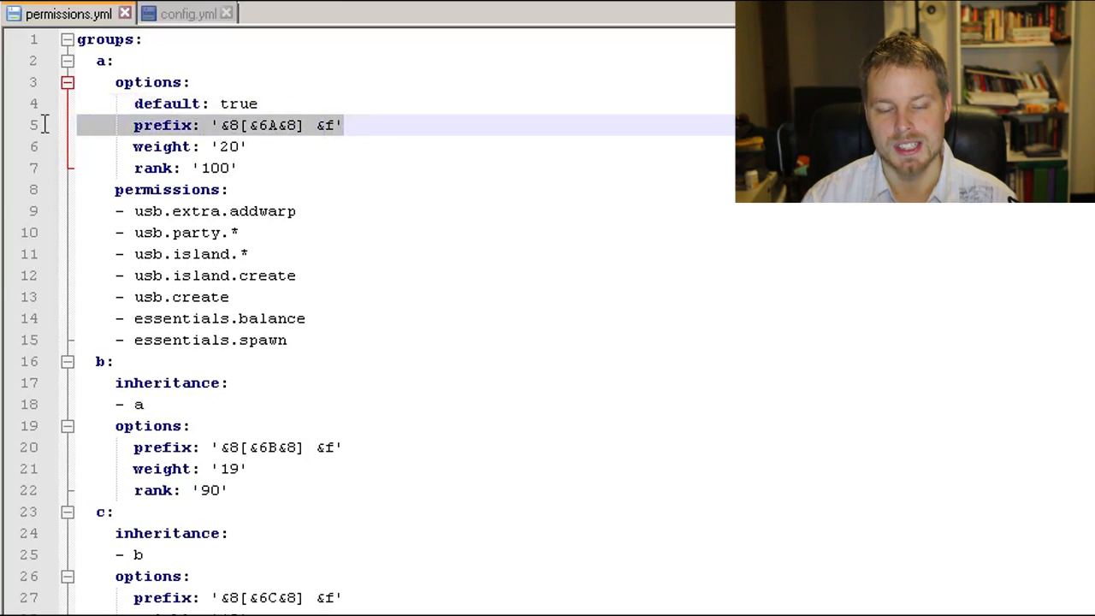
pyautogui.moveTo(276, 147); pyautogui.dragTo(48, 147)
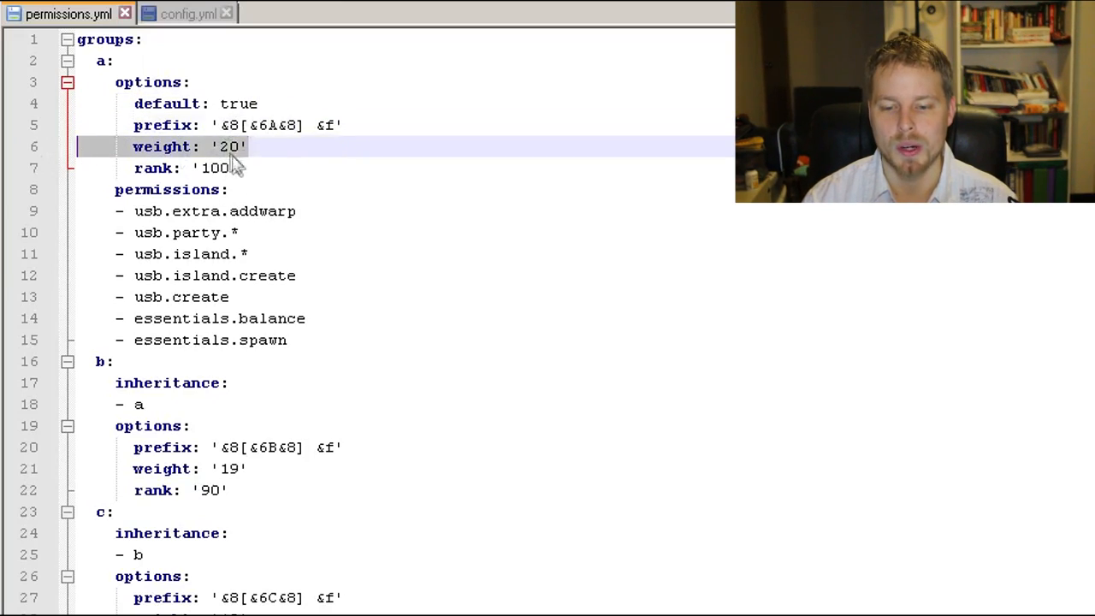
pyautogui.moveTo(254, 168); pyautogui.dragTo(46, 169)
pyautogui.scroll(-6, 276, 185)
pyautogui.scroll(5, 277, 186)
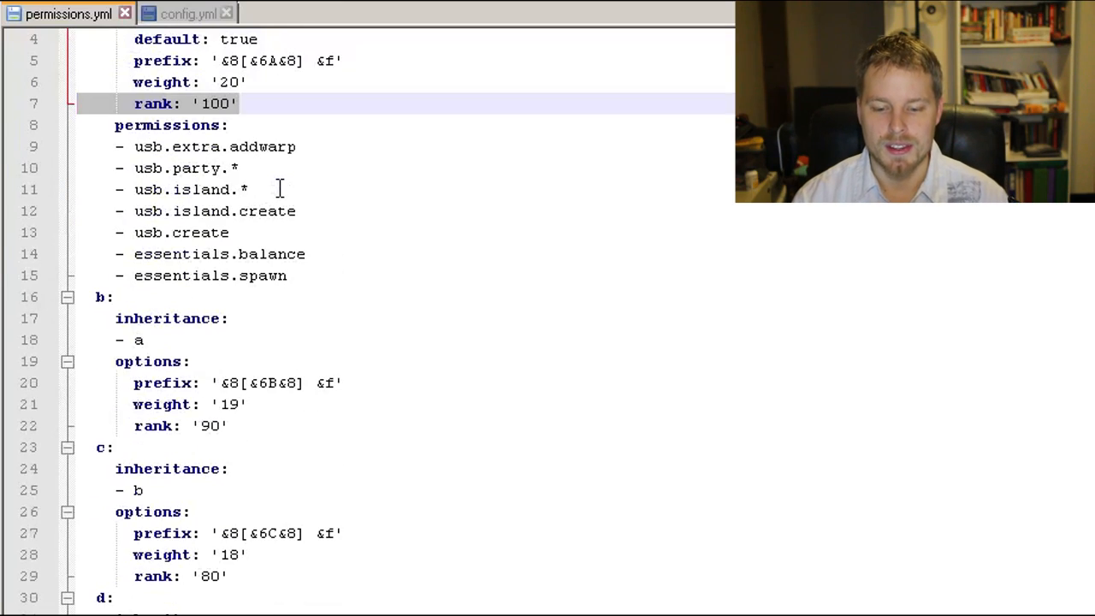
# Step: Examine the vip and vip2 groups, comparing their rank values and the donors rank-ladder
pyautogui.scroll(-7, 280, 189)
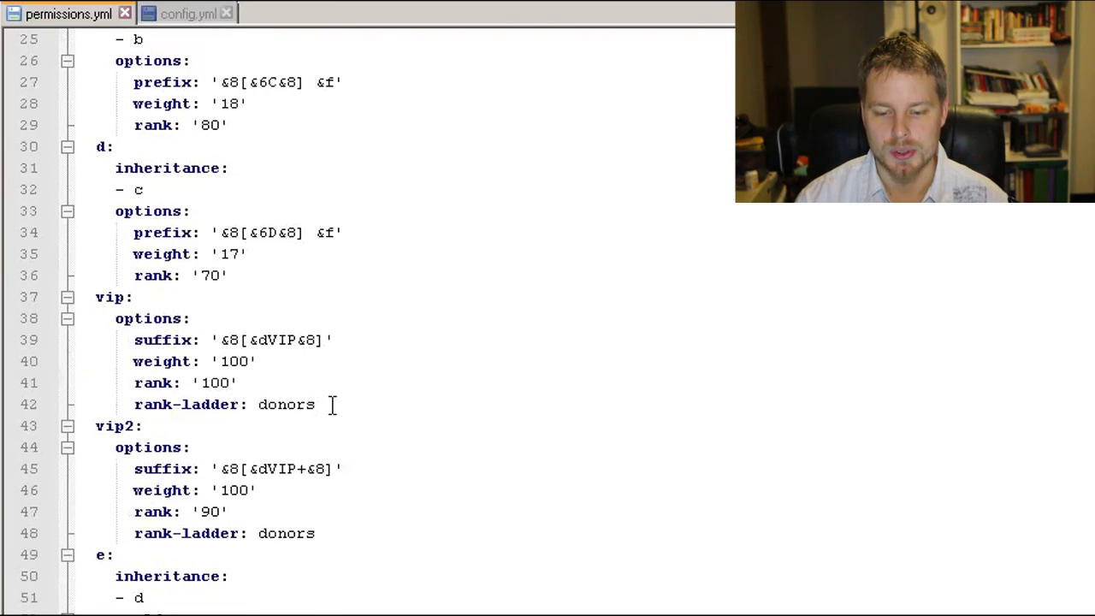
pyautogui.moveTo(332, 404); pyautogui.dragTo(79, 297)
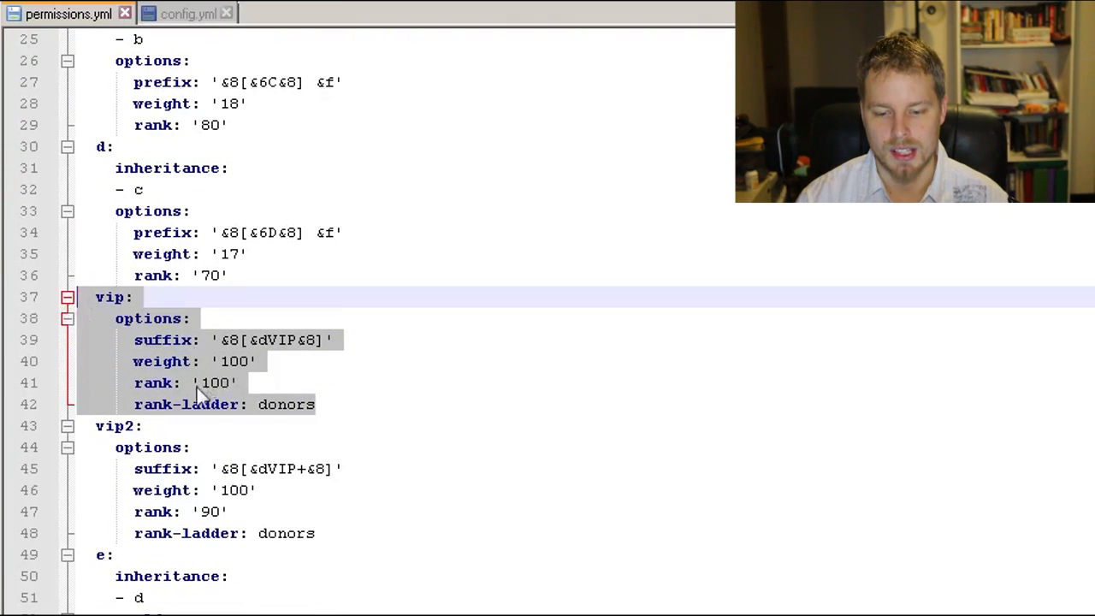
pyautogui.click(327, 404)
pyautogui.moveTo(328, 404); pyautogui.dragTo(259, 405)
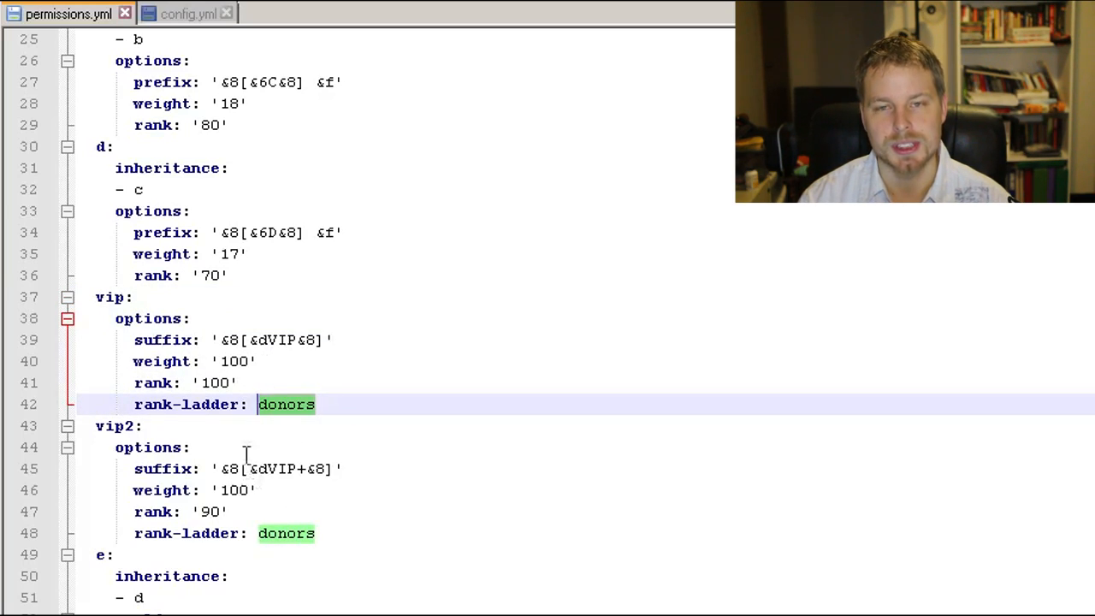
pyautogui.scroll(-1, 346, 440)
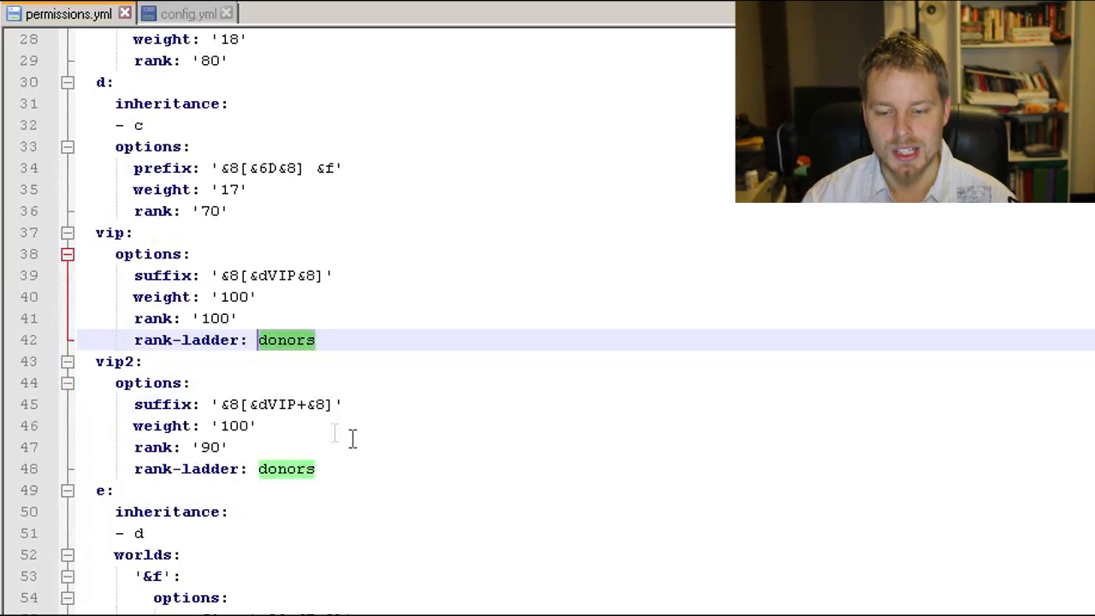
pyautogui.click(264, 296)
pyautogui.moveTo(243, 317); pyautogui.dragTo(134, 318)
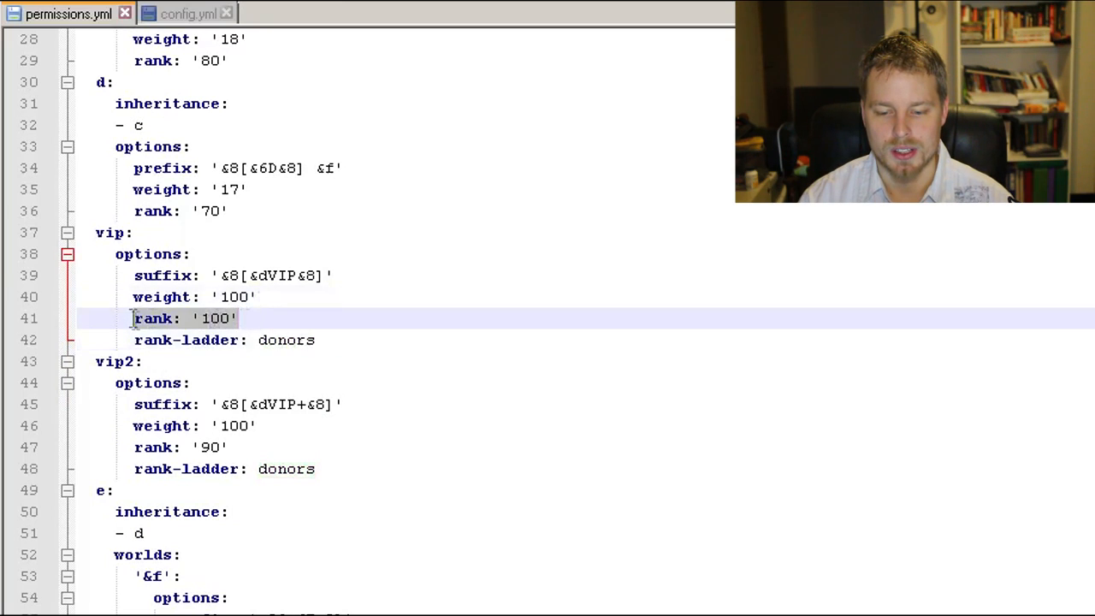
pyautogui.moveTo(251, 446); pyautogui.dragTo(129, 446)
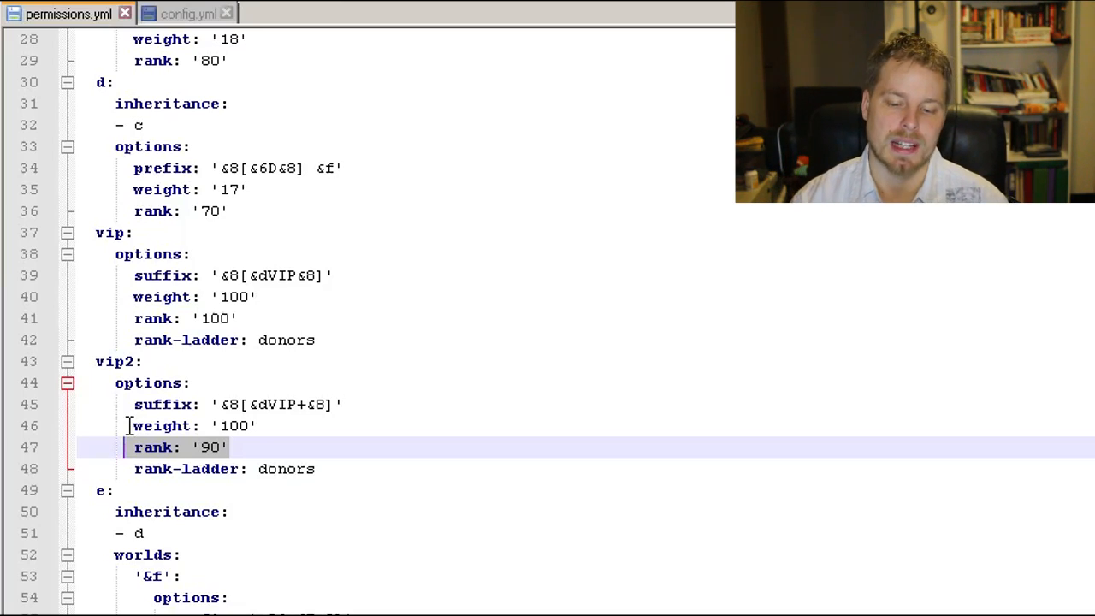
pyautogui.click(310, 387)
# Step: Delete the three stray '&f' world entries with their prefix options from group e's worlds section, including the leftover blank line
pyautogui.scroll(-3, 319, 386)
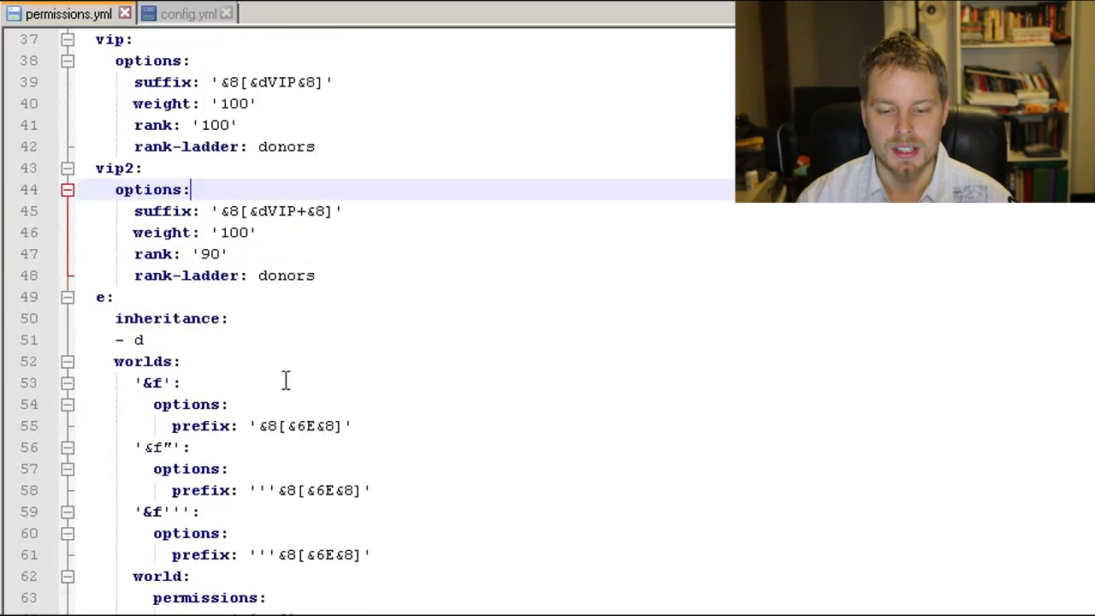
pyautogui.scroll(-2, 291, 381)
pyautogui.click(188, 254)
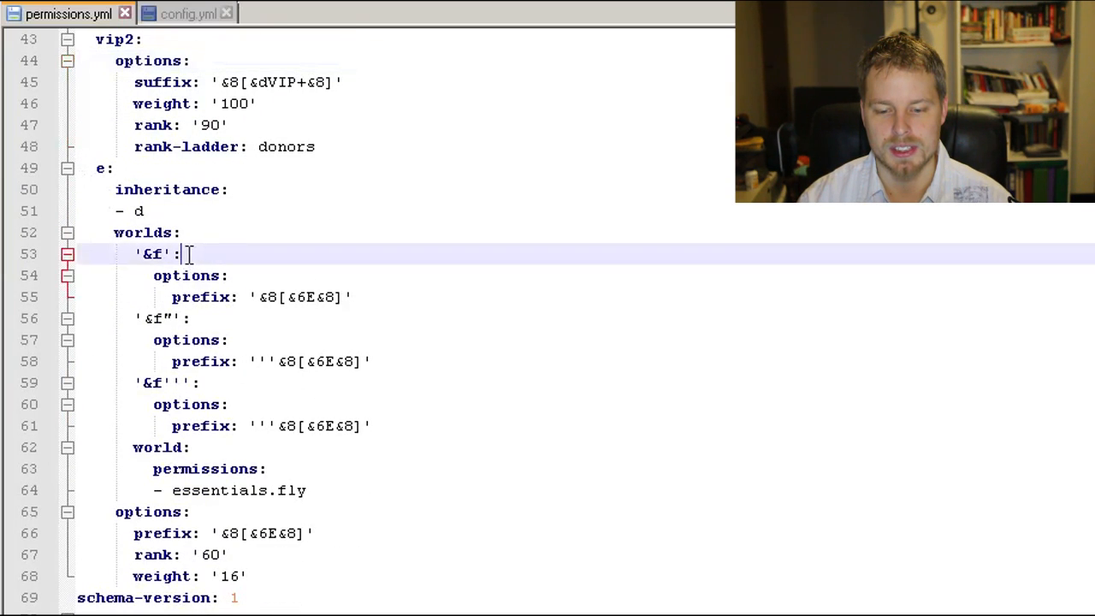
pyautogui.click(150, 319)
pyautogui.click(167, 383)
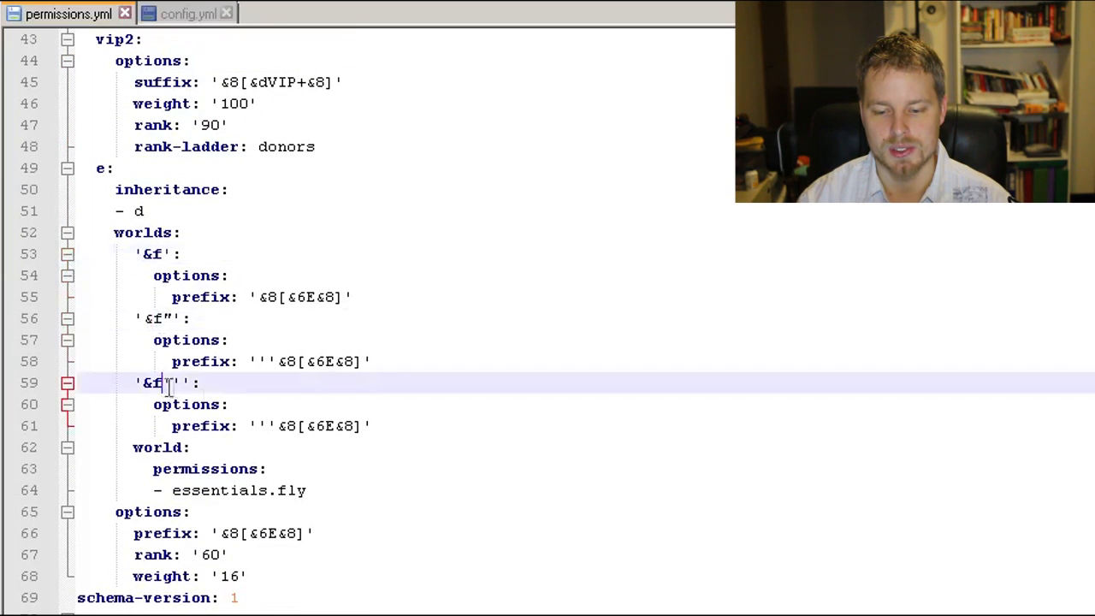
pyautogui.moveTo(386, 430); pyautogui.dragTo(43, 251)
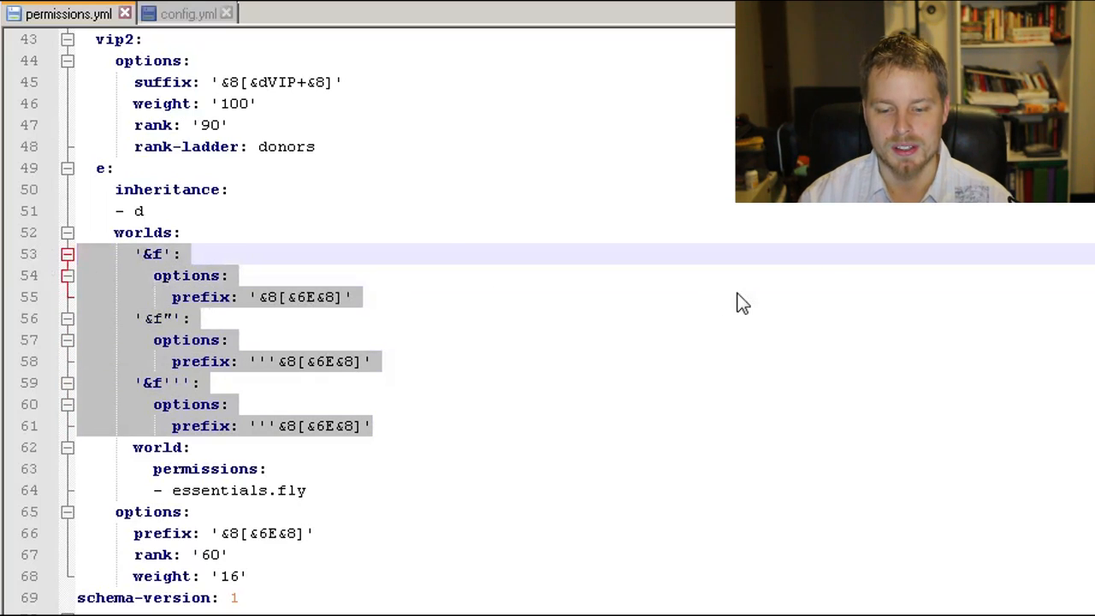
pyautogui.press('Delete')
pyautogui.press('BackSpace')
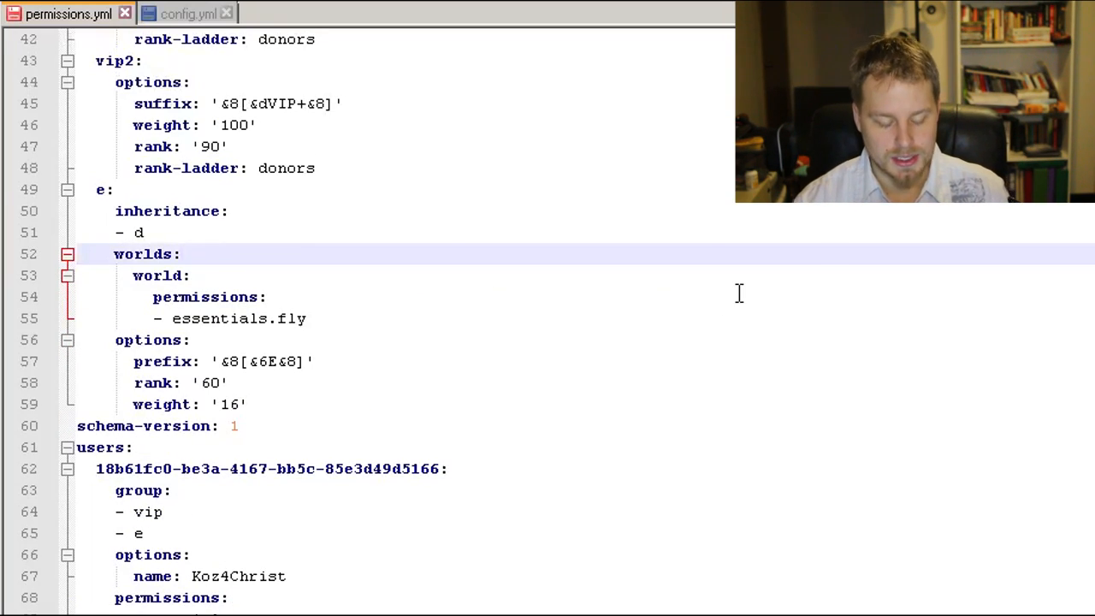
# Step: Examine group e's world-specific essentials.fly permission under its worlds section and look through the groups above it
pyautogui.click(190, 275)
pyautogui.click(283, 299)
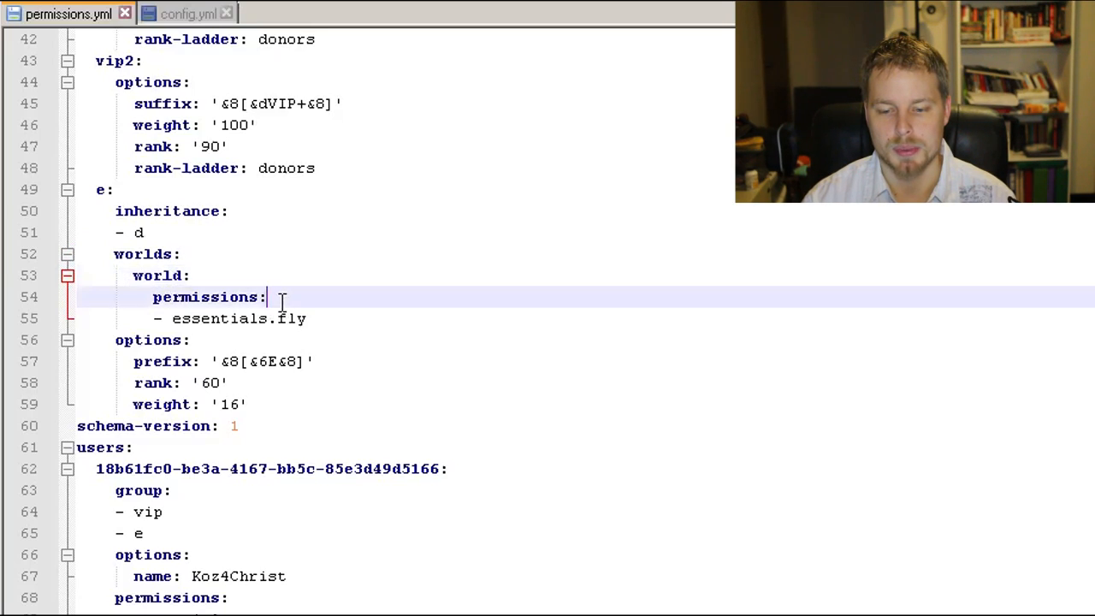
pyautogui.moveTo(333, 320); pyautogui.dragTo(173, 325)
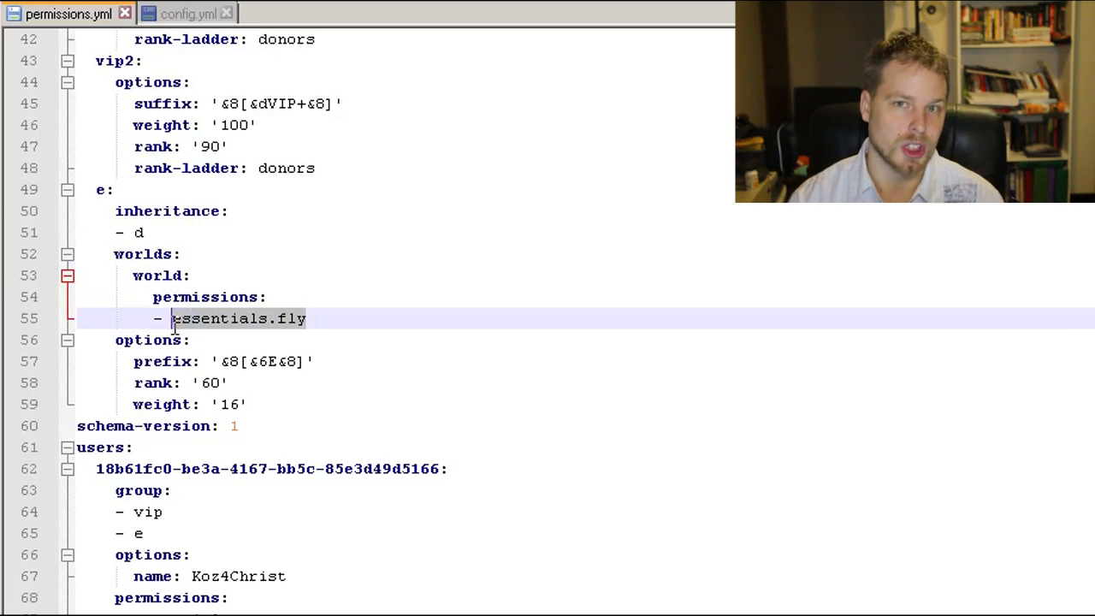
pyautogui.click(170, 283)
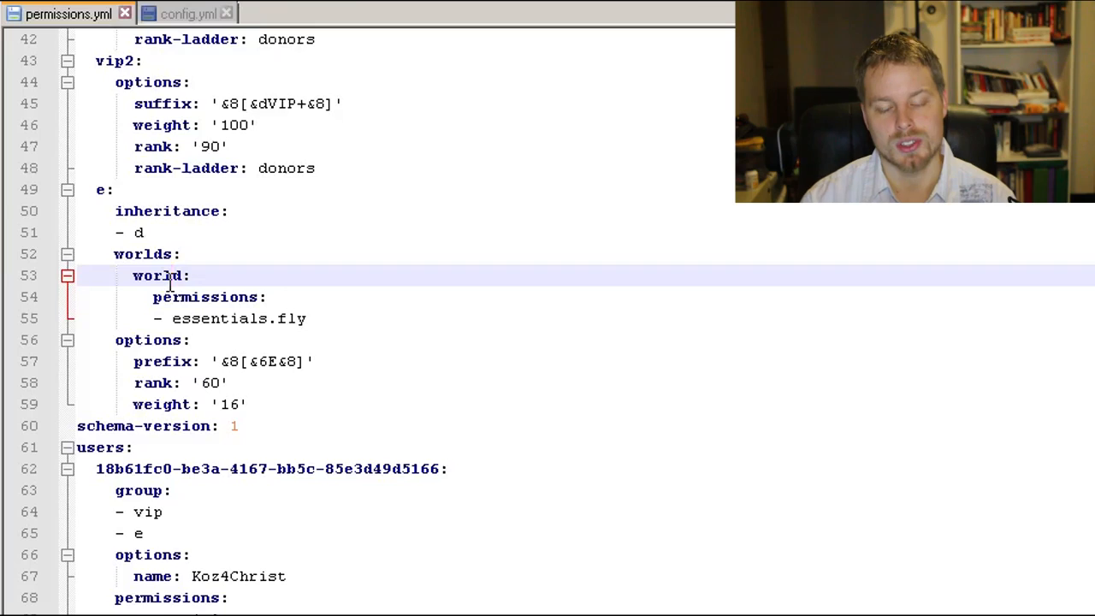
pyautogui.scroll(6, 271, 281)
pyautogui.scroll(-6, 273, 282)
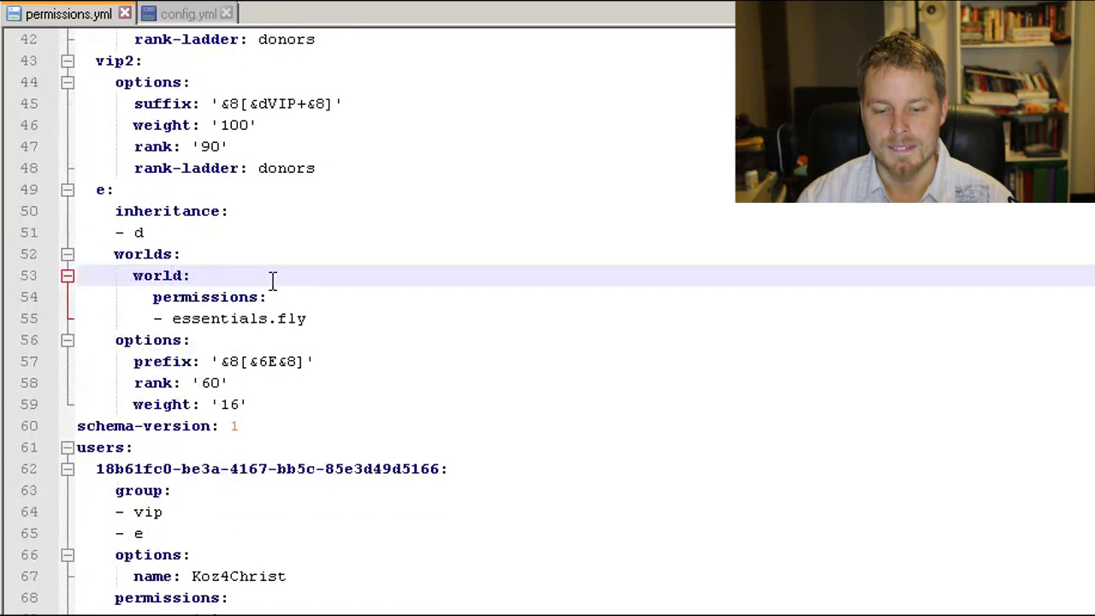
pyautogui.scroll(14, 271, 281)
pyautogui.scroll(-6, 275, 285)
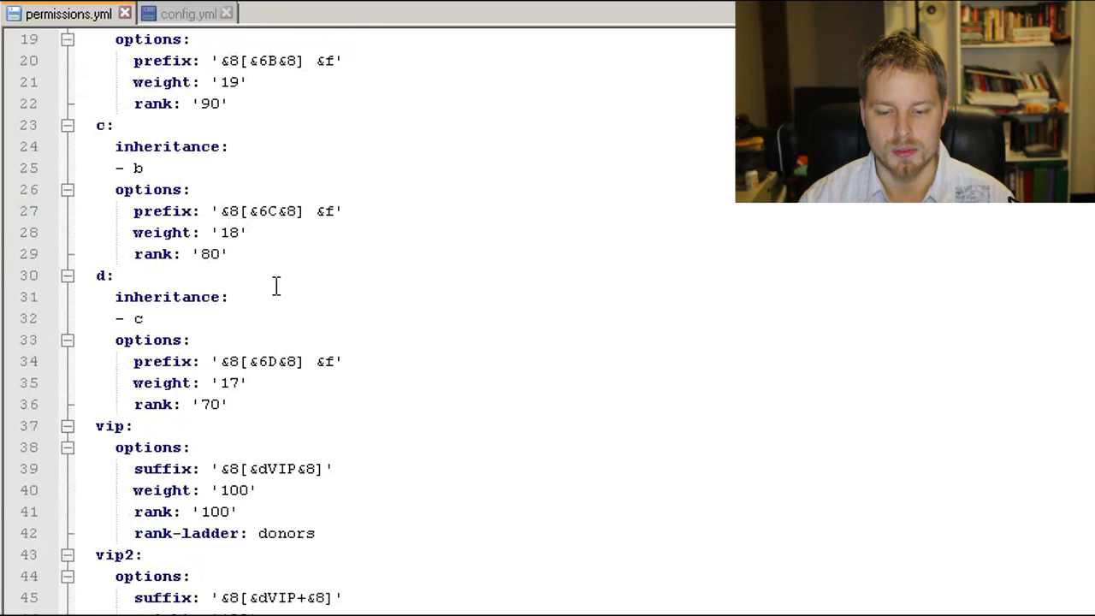
# Step: Try negating group e's essentials.fly world permission with a leading minus sign, and remove the minus sign again
pyautogui.scroll(-6, 276, 285)
pyautogui.click(175, 426)
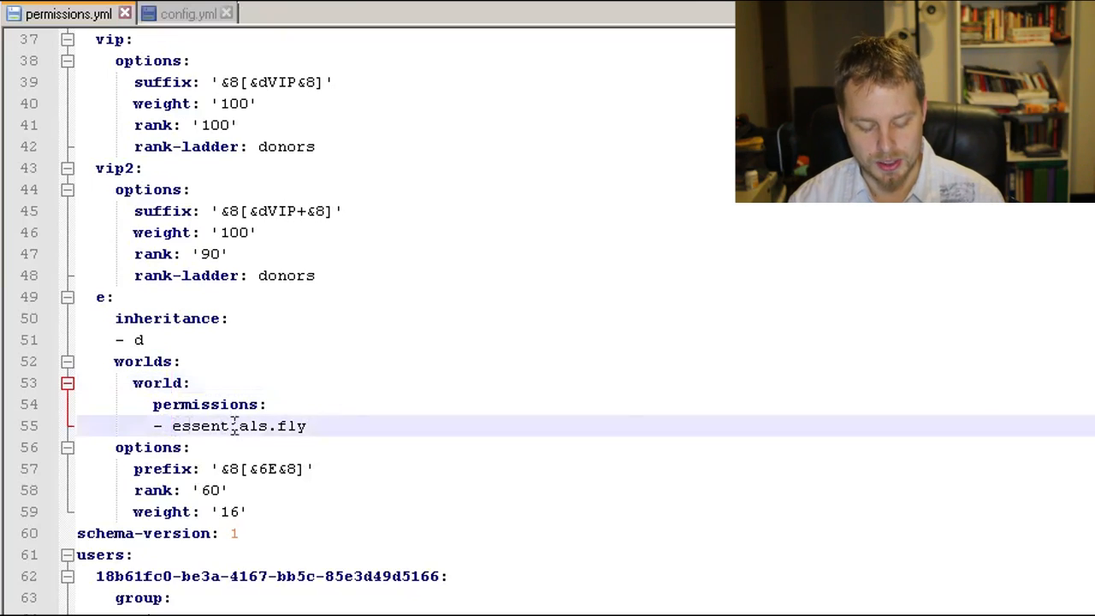
pyautogui.write('-')
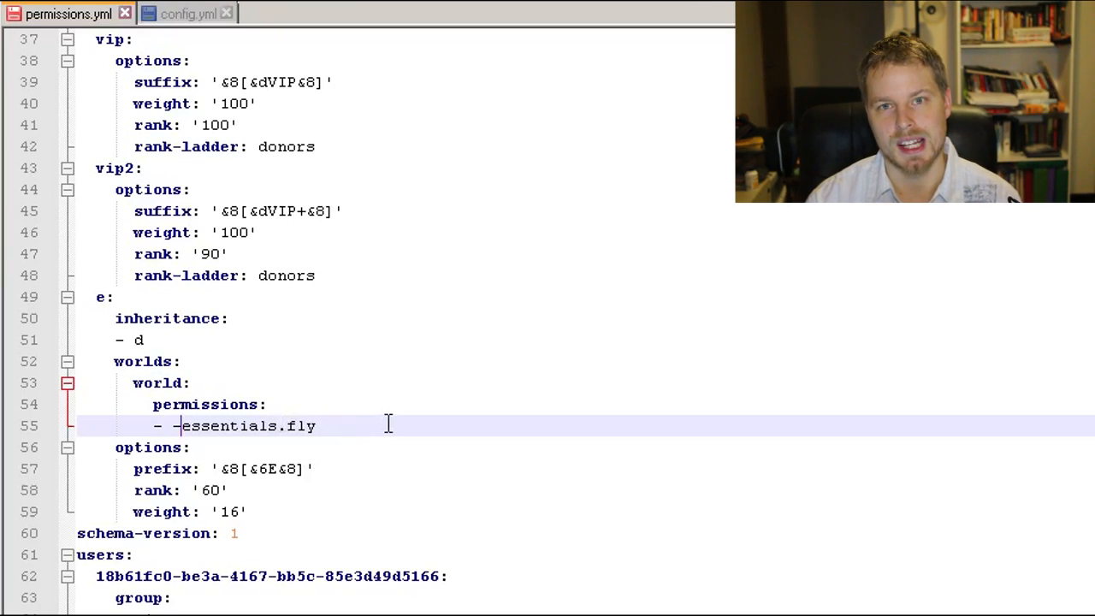
pyautogui.press('BackSpace')
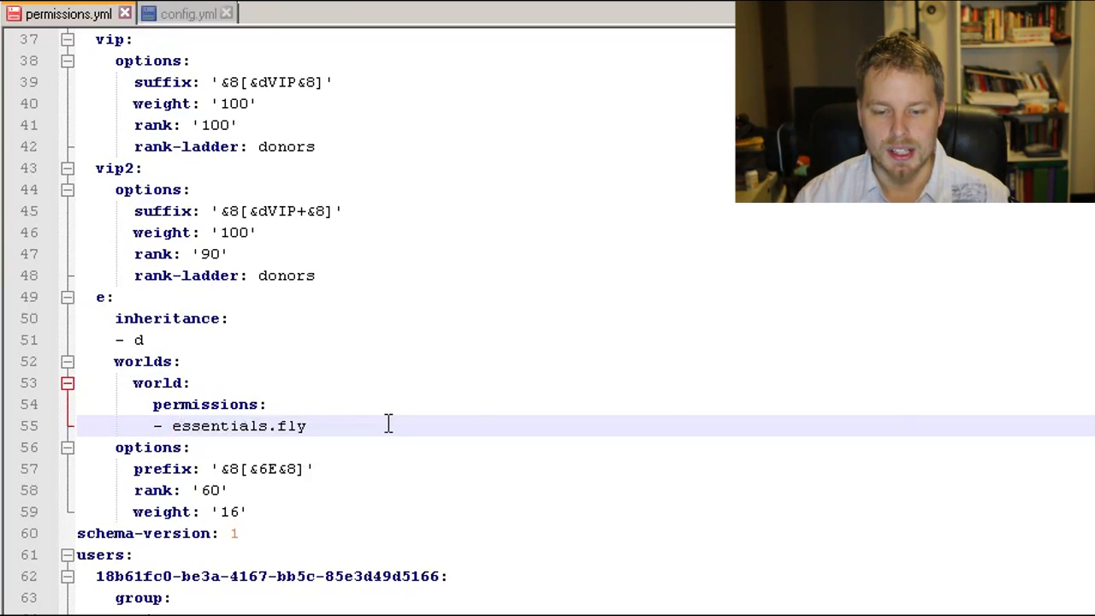
# Step: Review the groups' inheritance chain from group e back to group a's permissions list and group b's inheritance and options
pyautogui.scroll(11, 387, 423)
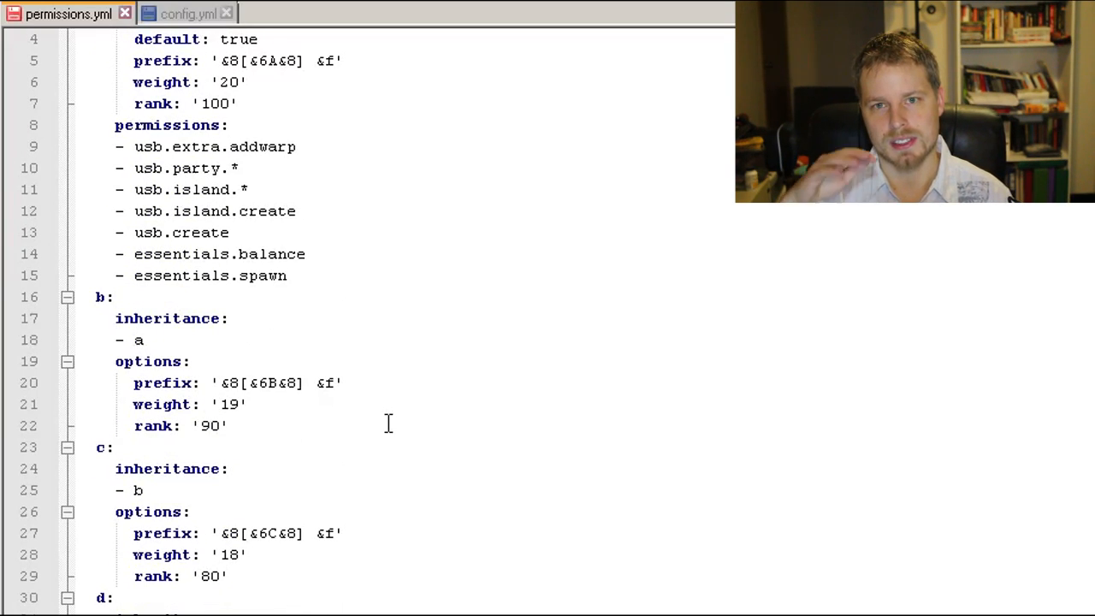
pyautogui.scroll(-3, 422, 402)
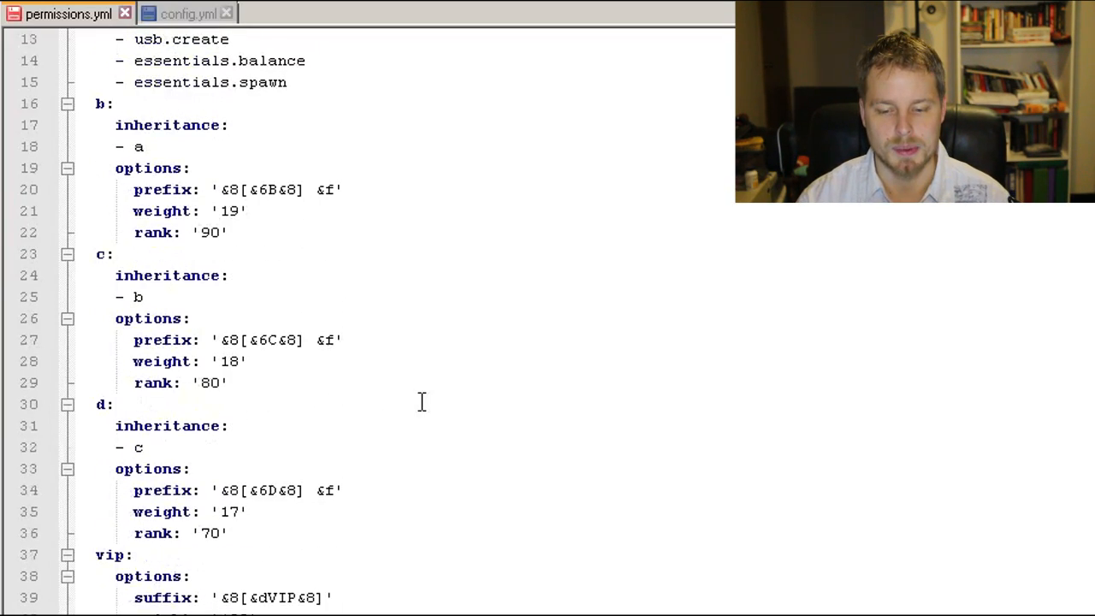
pyautogui.scroll(-8, 422, 402)
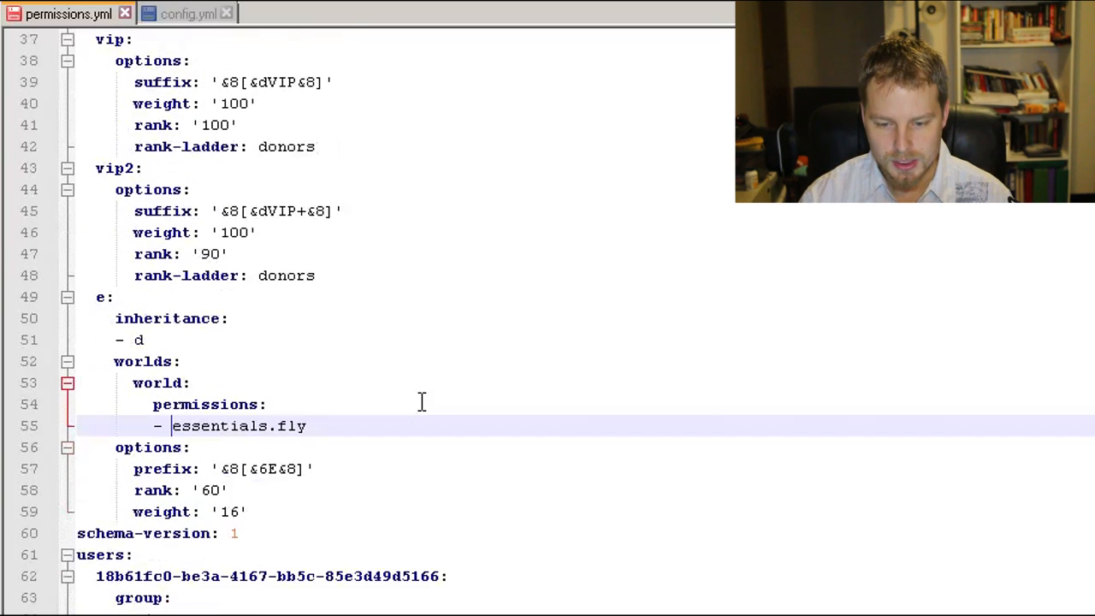
pyautogui.click(156, 340)
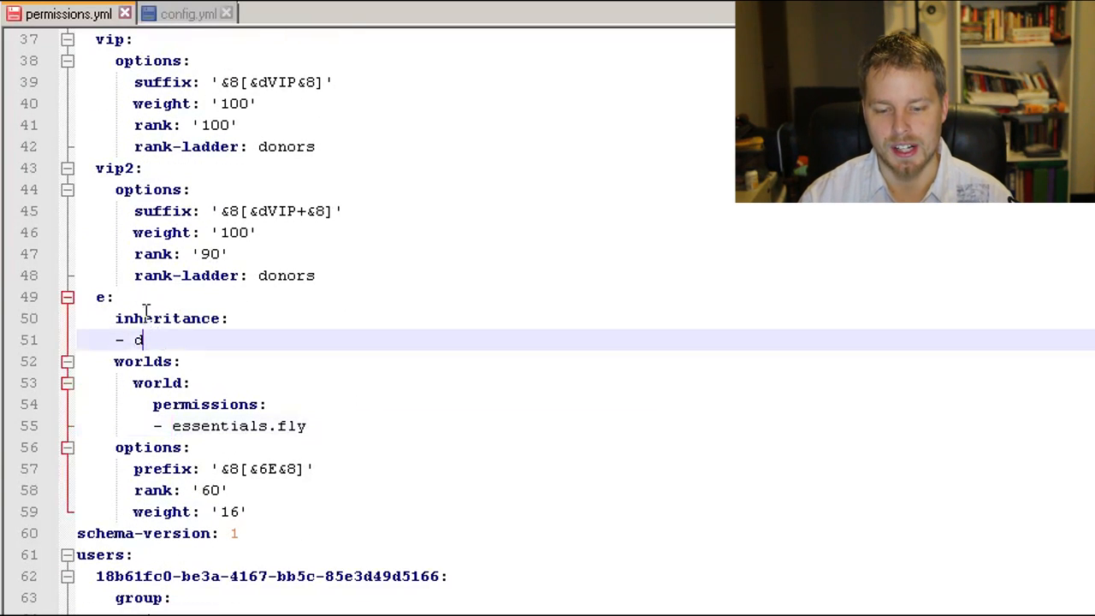
pyautogui.click(123, 446)
pyautogui.scroll(12, 330, 416)
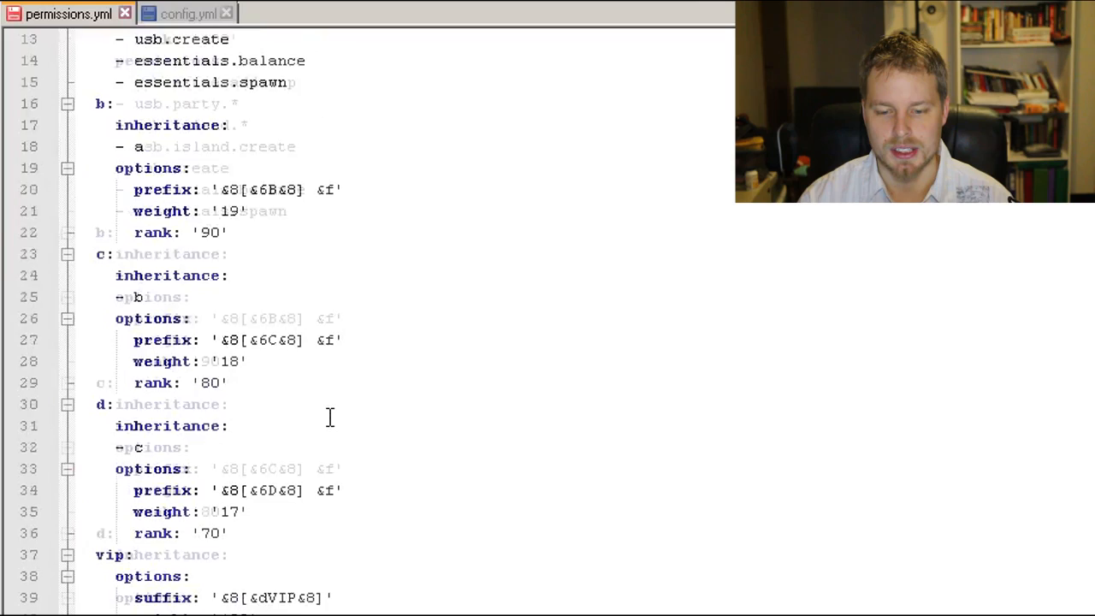
pyautogui.moveTo(339, 351); pyautogui.dragTo(42, 212)
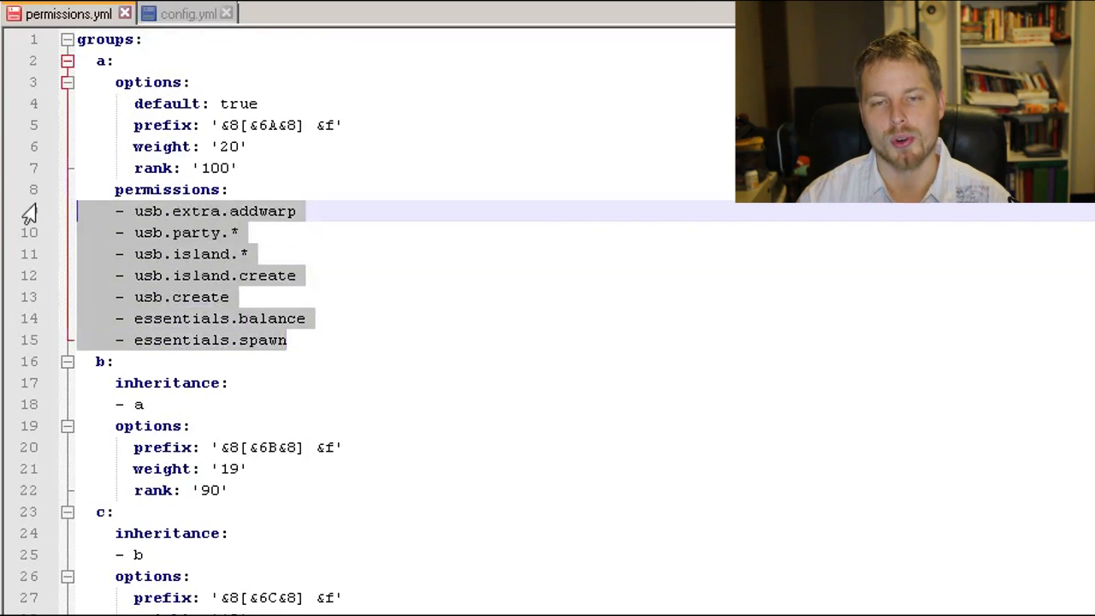
pyautogui.click(248, 489)
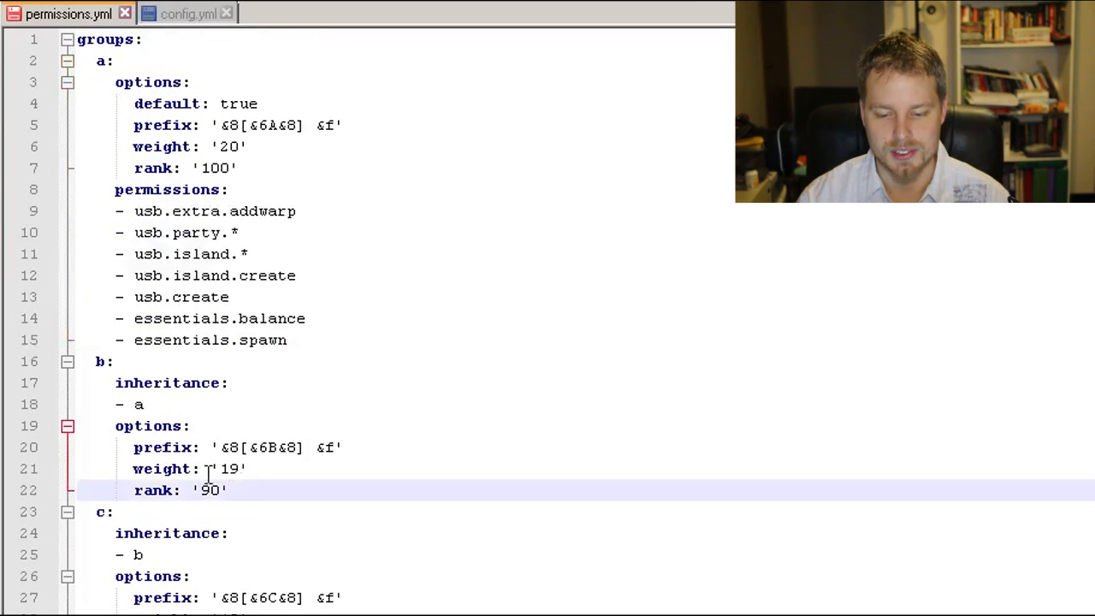
pyautogui.moveTo(261, 490); pyautogui.dragTo(39, 384)
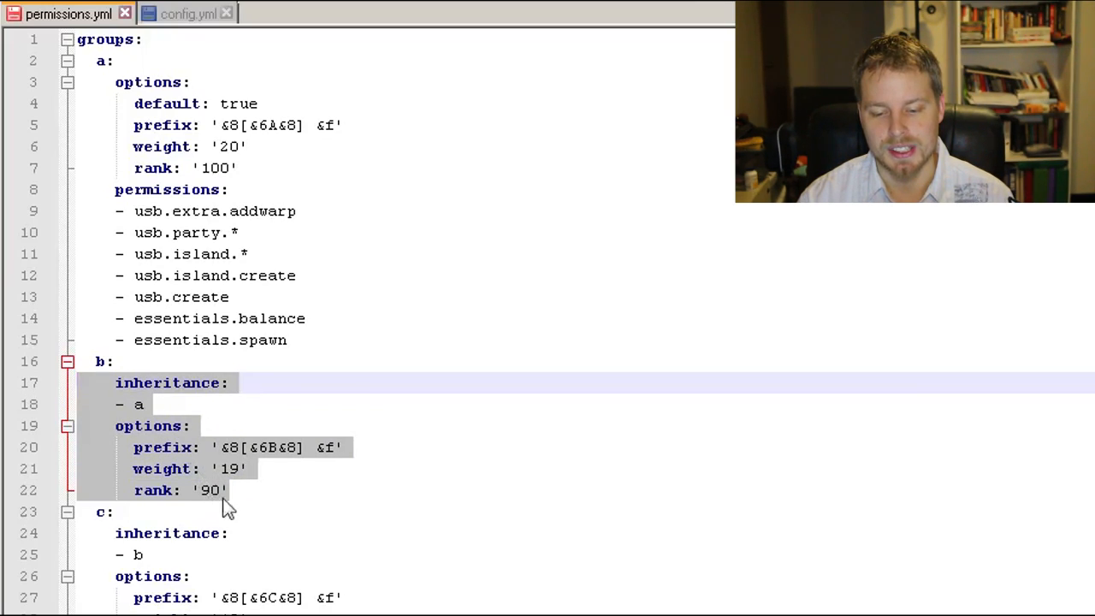
# Step: Add a permissions section below group b's rank option and begin its first entry with "essentials.t"
pyautogui.click(252, 493)
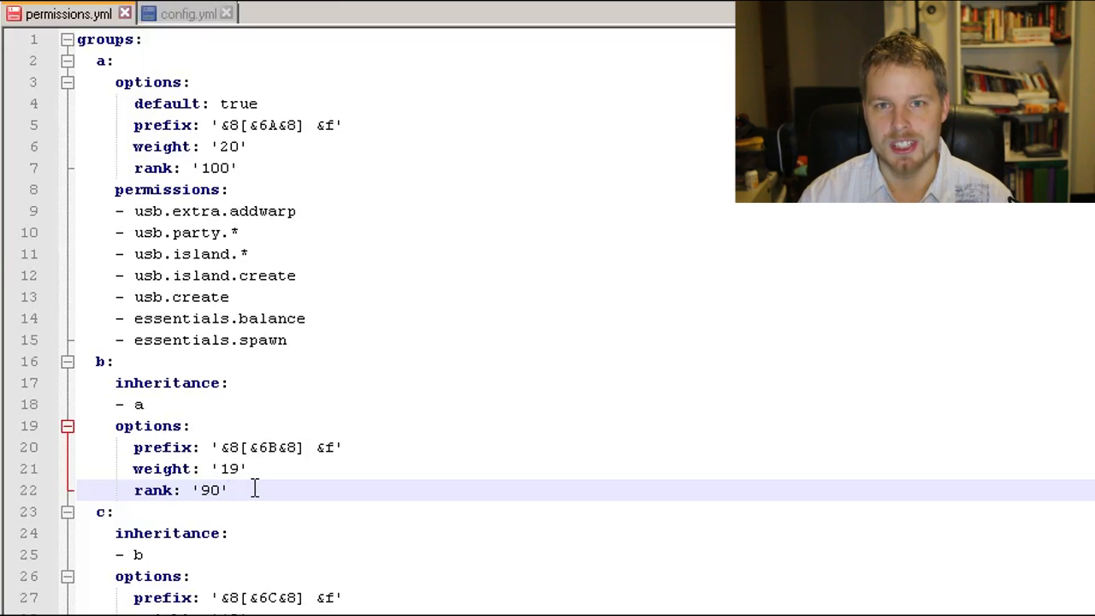
pyautogui.press('Return')
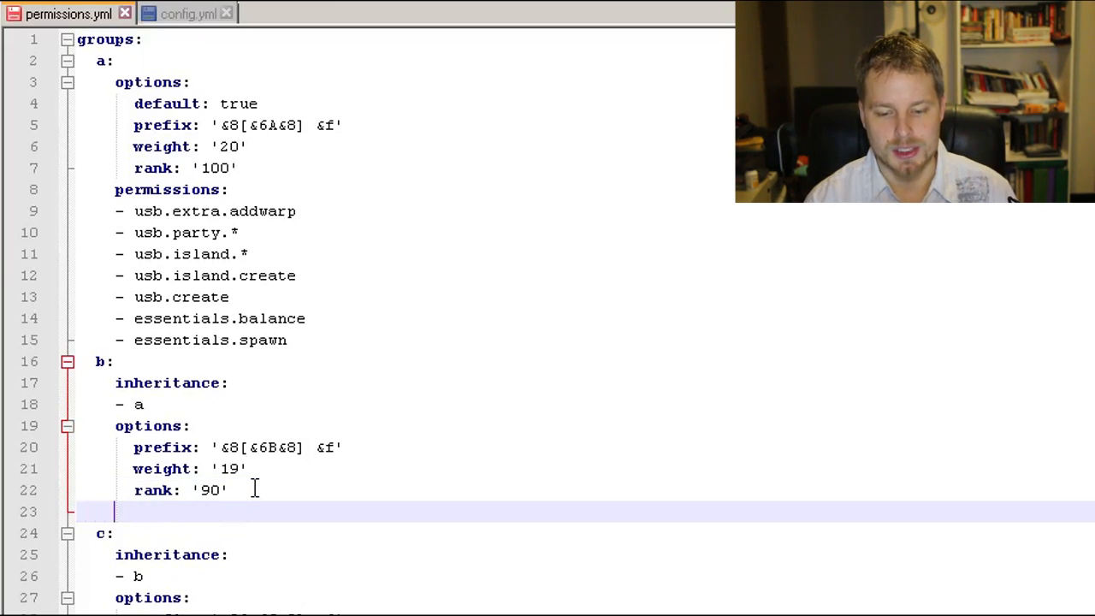
pyautogui.write('permissions:')
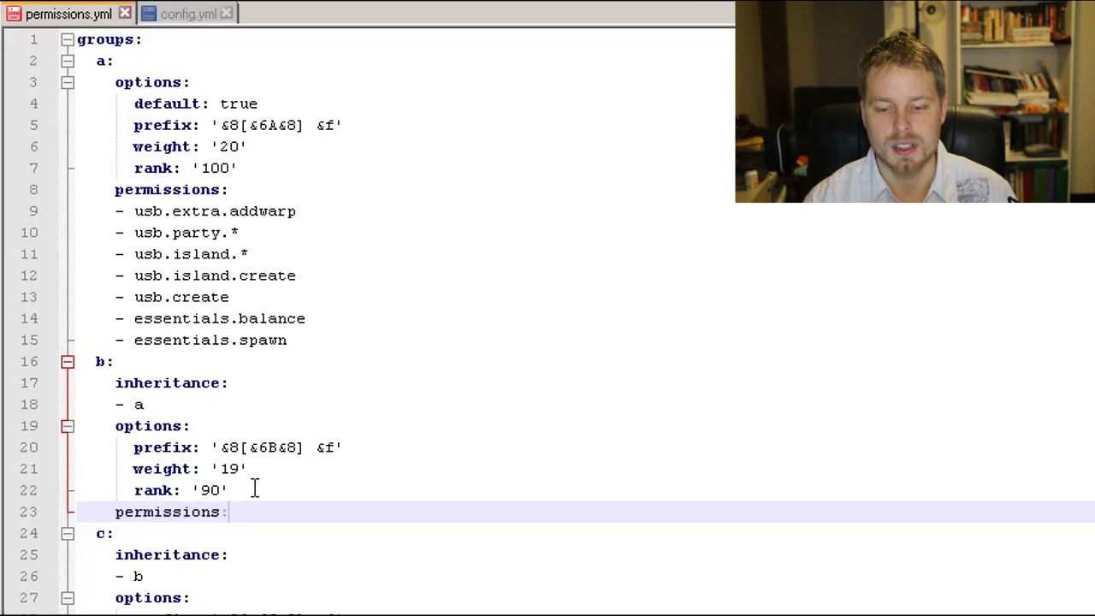
pyautogui.press('Return')
pyautogui.write('- ')
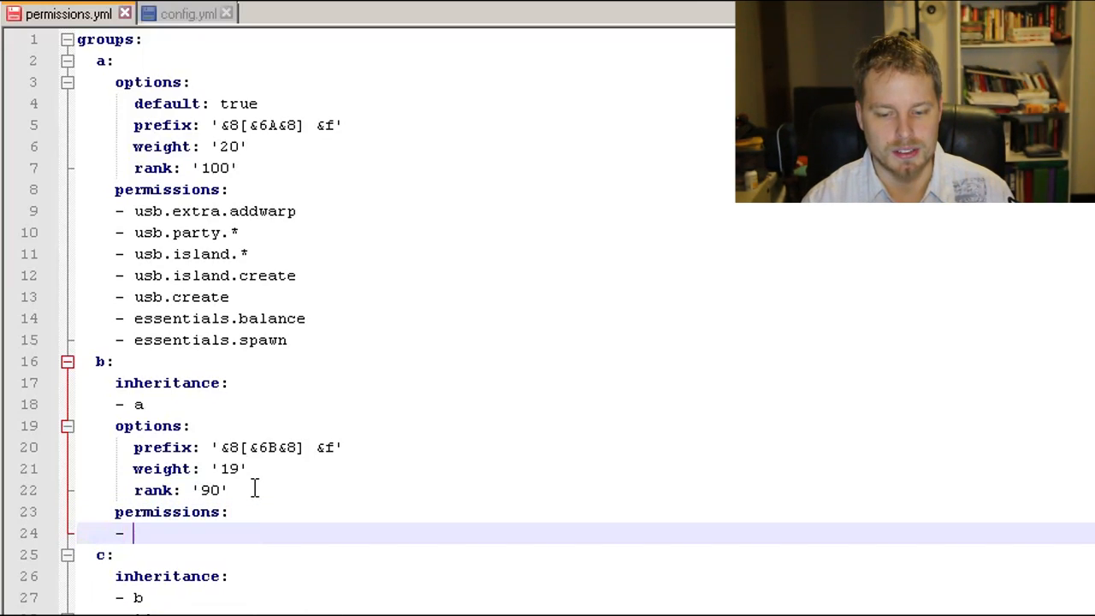
pyautogui.write('essentials.t')
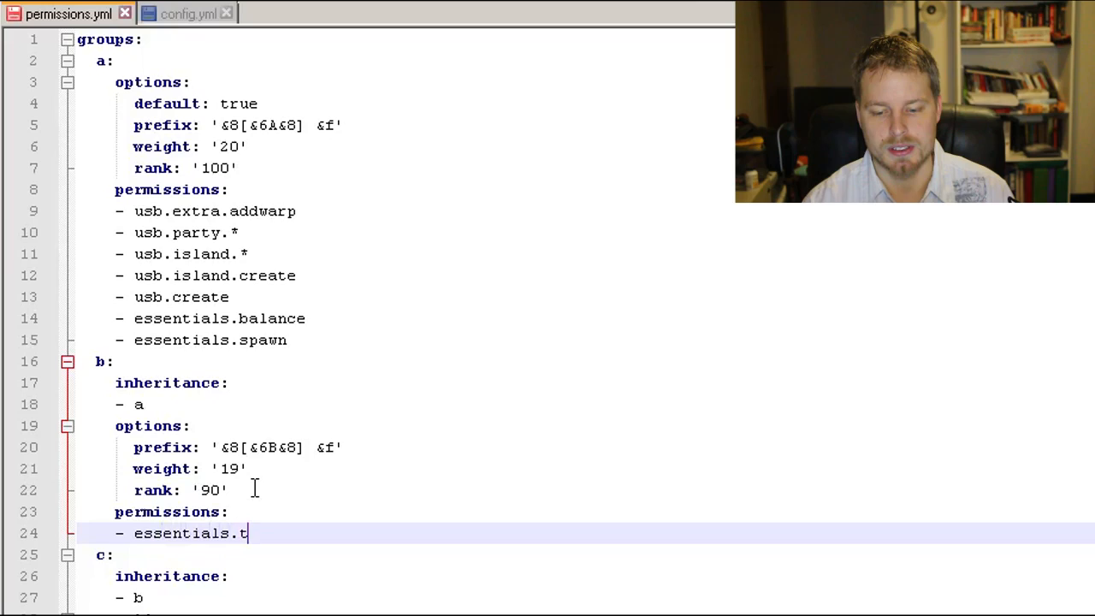